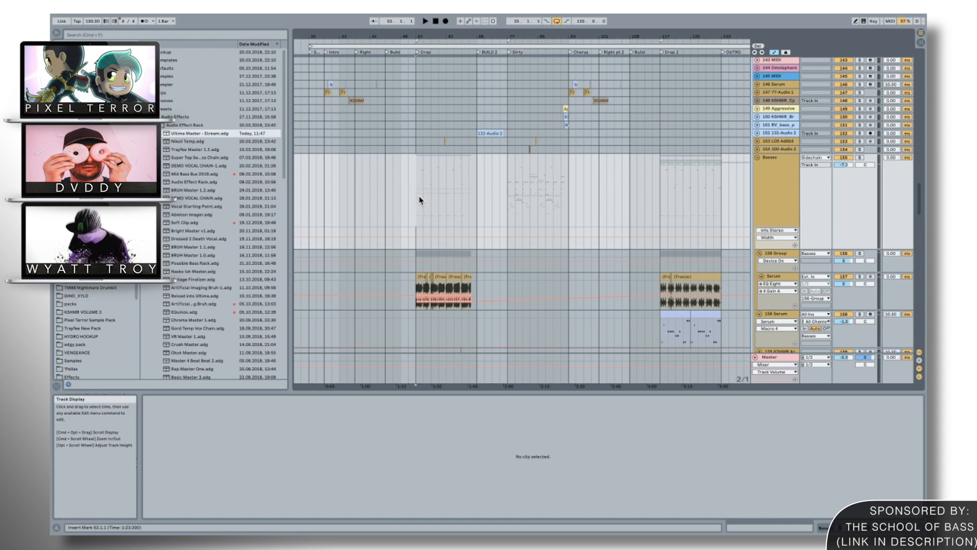
Play the arrangement from the start of the Drop section.
{"action": "left_click_drag", "start_coordinate": [420, 37], "coordinate": [420, 92]}
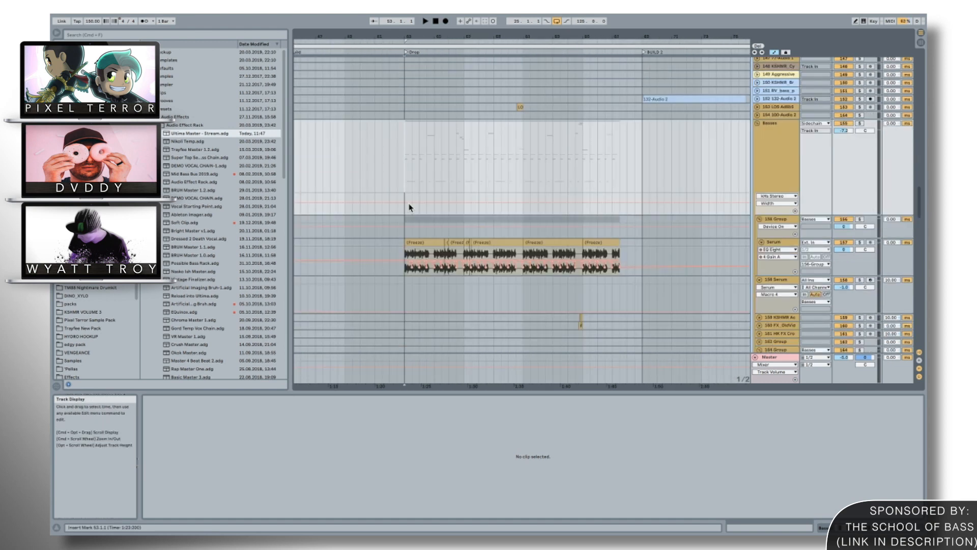
{"action": "key", "text": "space"}
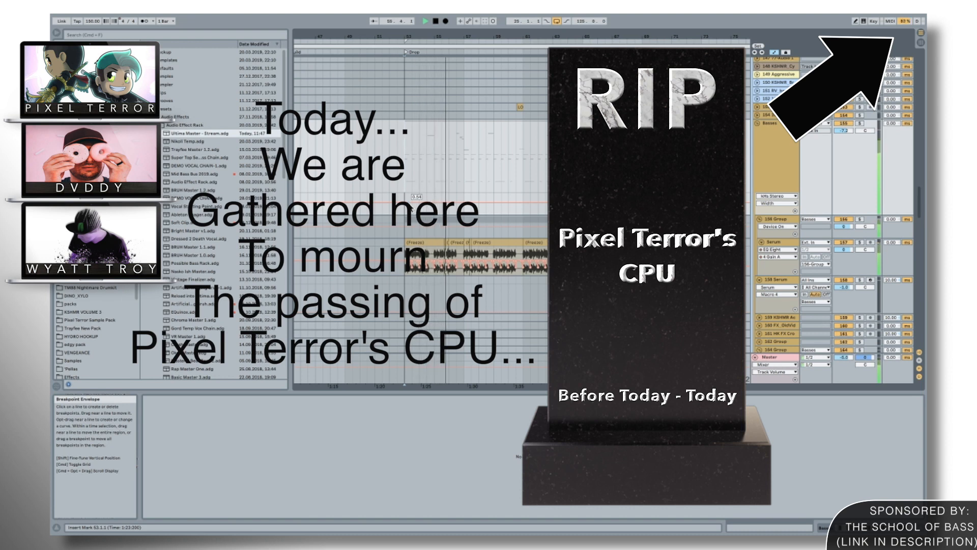
{"action": "key", "text": "space"}
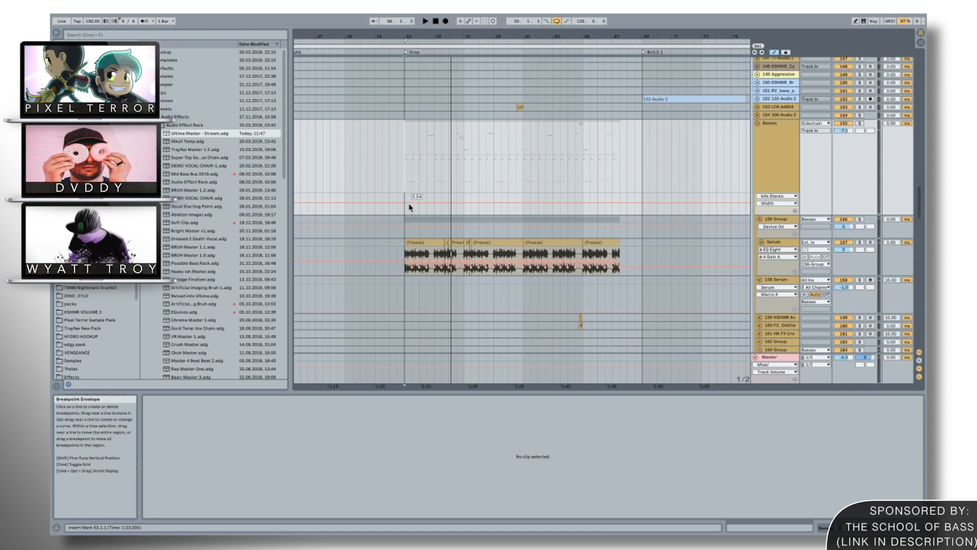
Play the opening of the Drop 2 section from its locator.
{"action": "left_click_drag", "start_coordinate": [424, 37], "coordinate": [424, 74]}
{"action": "left_click_drag", "start_coordinate": [460, 34], "coordinate": [460, 23]}
{"action": "left_click_drag", "start_coordinate": [615, 37], "coordinate": [466, 24]}
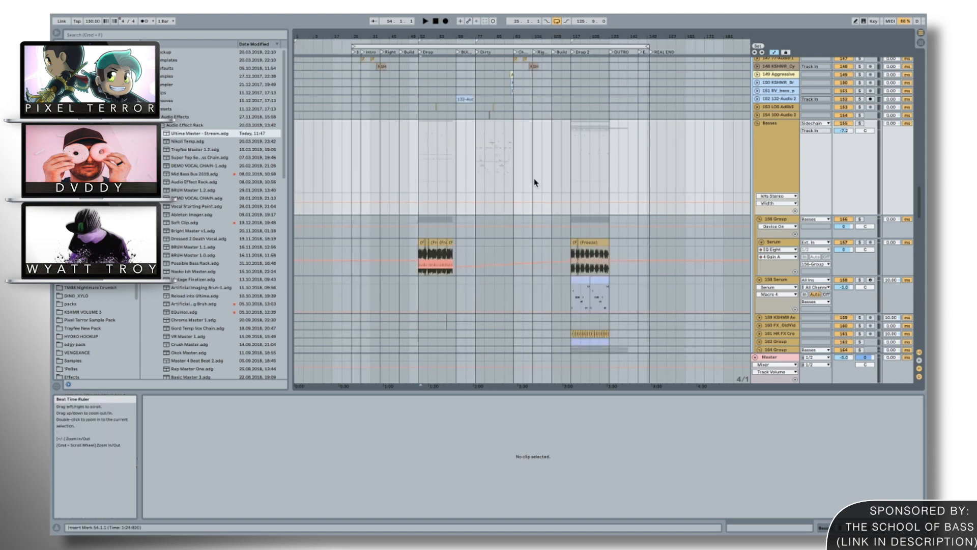
{"action": "left_click", "coordinate": [571, 179]}
{"action": "key", "text": "space"}
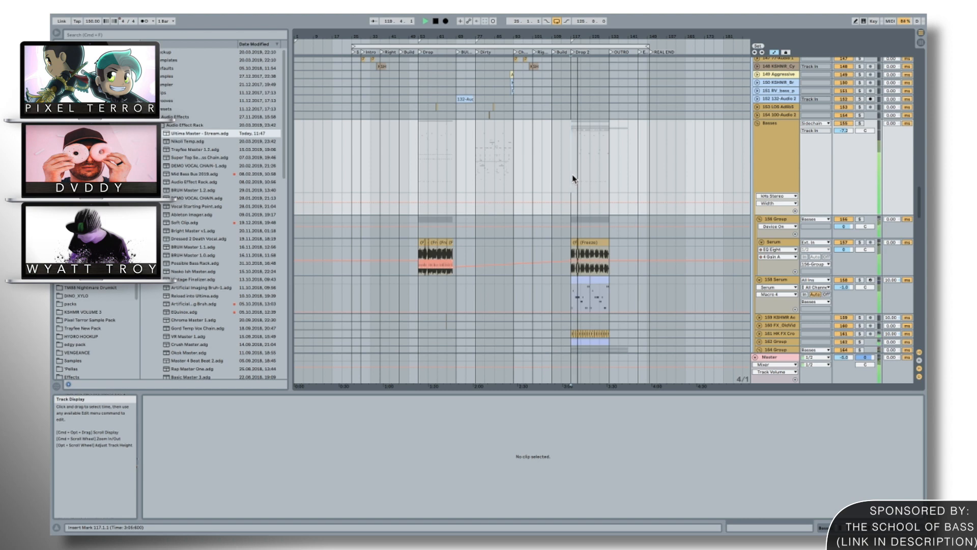
{"action": "key", "text": "space"}
Return to the first Drop at bar 53 and listen to its opening bars repeatedly.
{"action": "left_click", "coordinate": [414, 179]}
{"action": "left_click", "coordinate": [418, 180]}
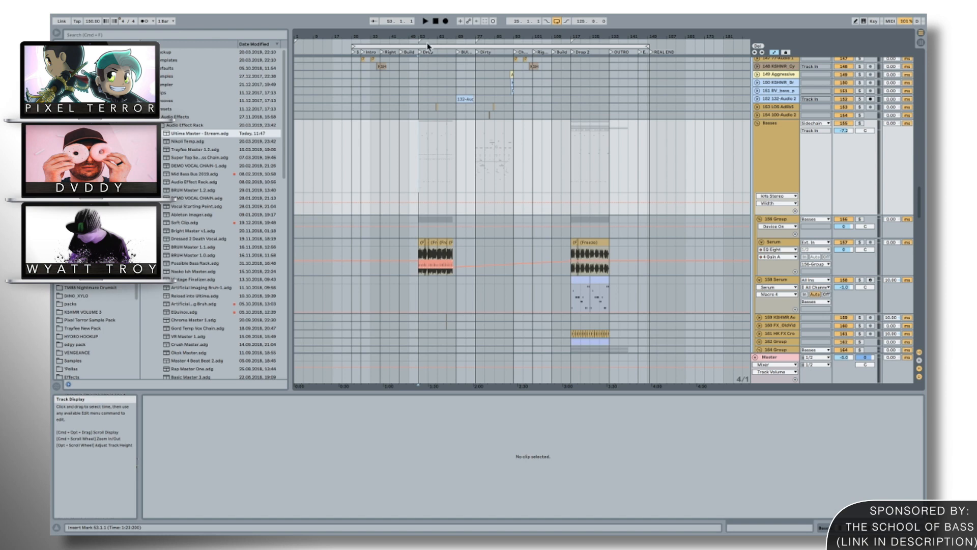
{"action": "left_click_drag", "start_coordinate": [428, 36], "coordinate": [429, 81]}
{"action": "key", "text": "space"}
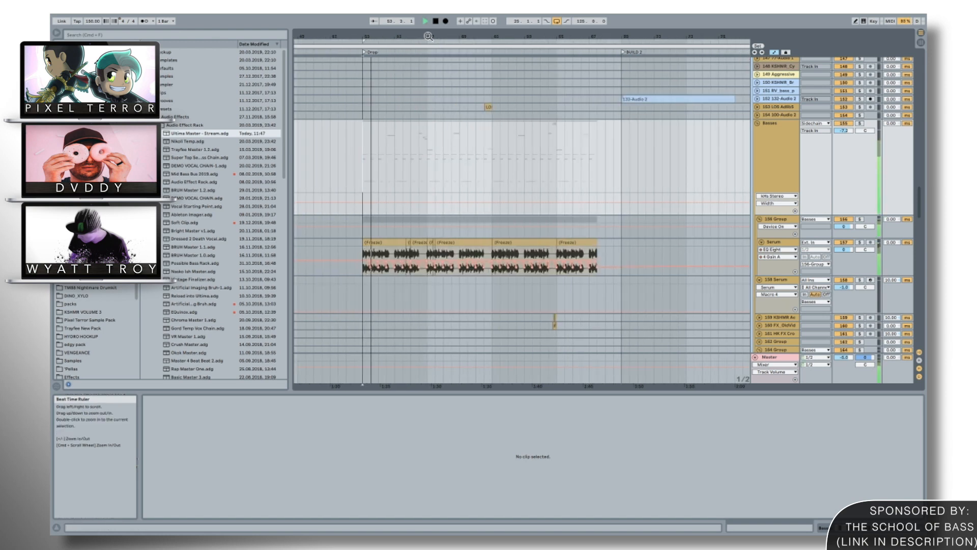
{"action": "key", "text": "space"}
{"action": "left_click_drag", "start_coordinate": [429, 36], "coordinate": [371, 33]}
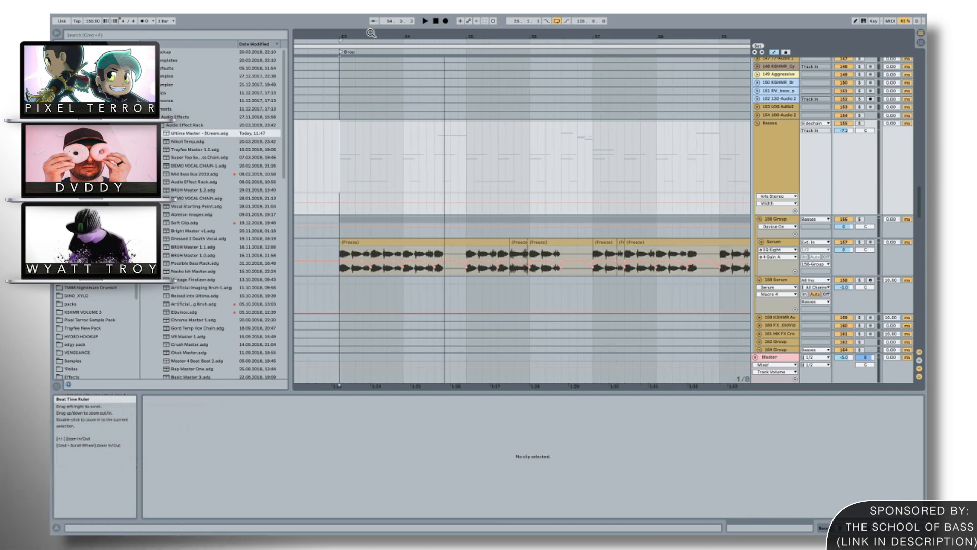
{"action": "left_click_drag", "start_coordinate": [371, 33], "coordinate": [372, 22]}
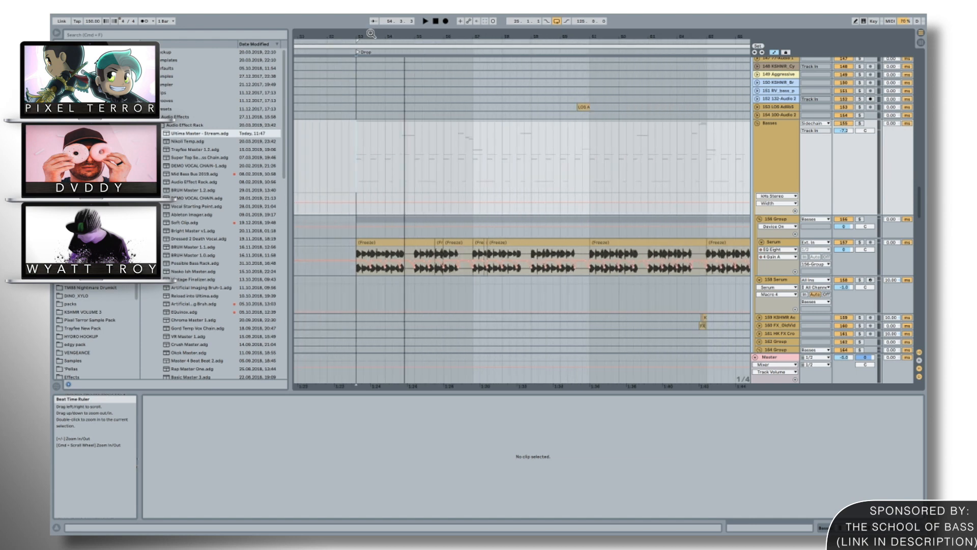
{"action": "key", "text": "space"}
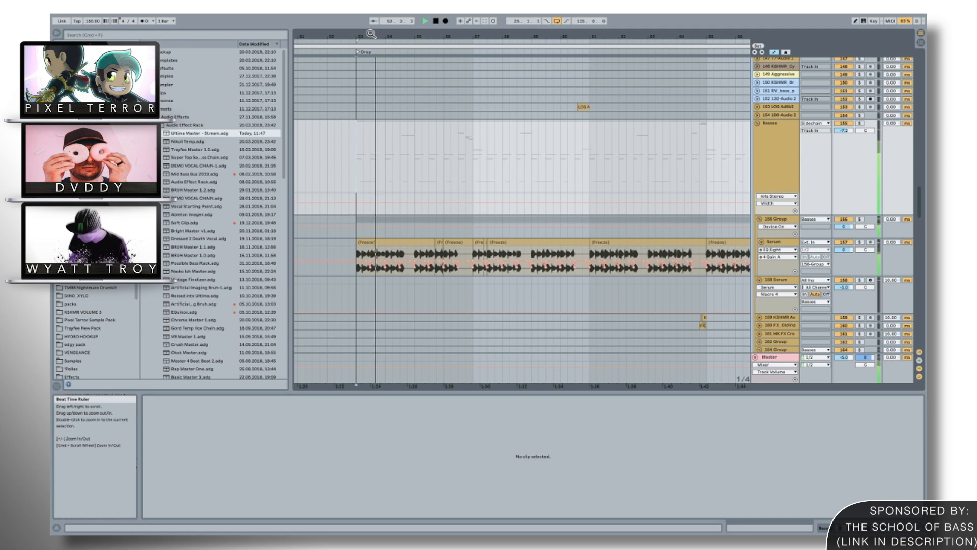
{"action": "key", "text": "space"}
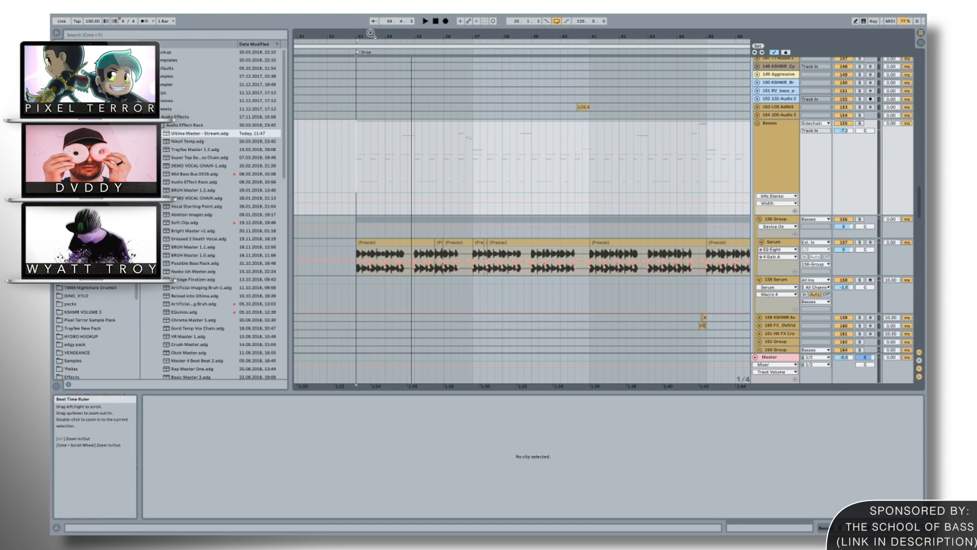
Solo the Lev2_Bass audio track and play it from the start of the Drop.
{"action": "left_click_drag", "start_coordinate": [371, 34], "coordinate": [375, 98]}
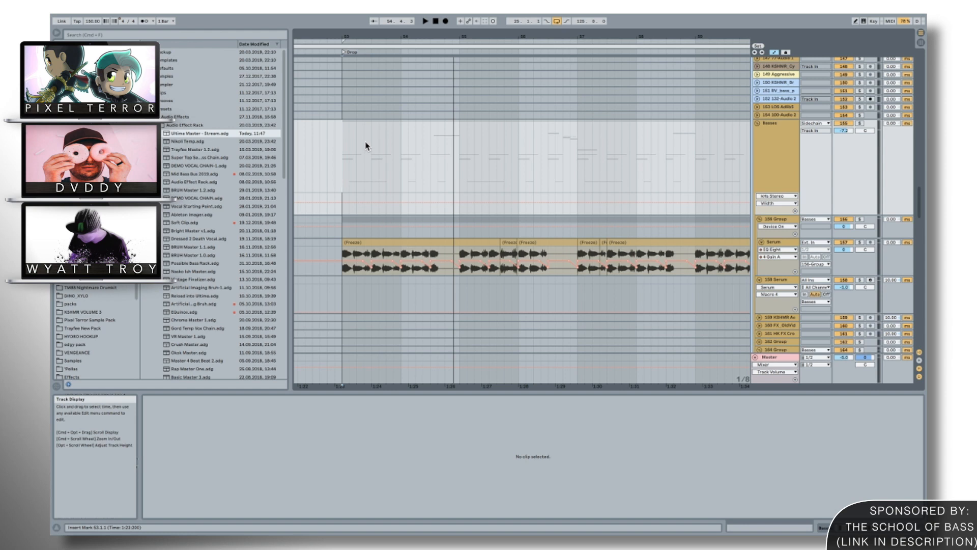
{"action": "scroll", "coordinate": [366, 146], "scroll_direction": "down", "scroll_amount": 15}
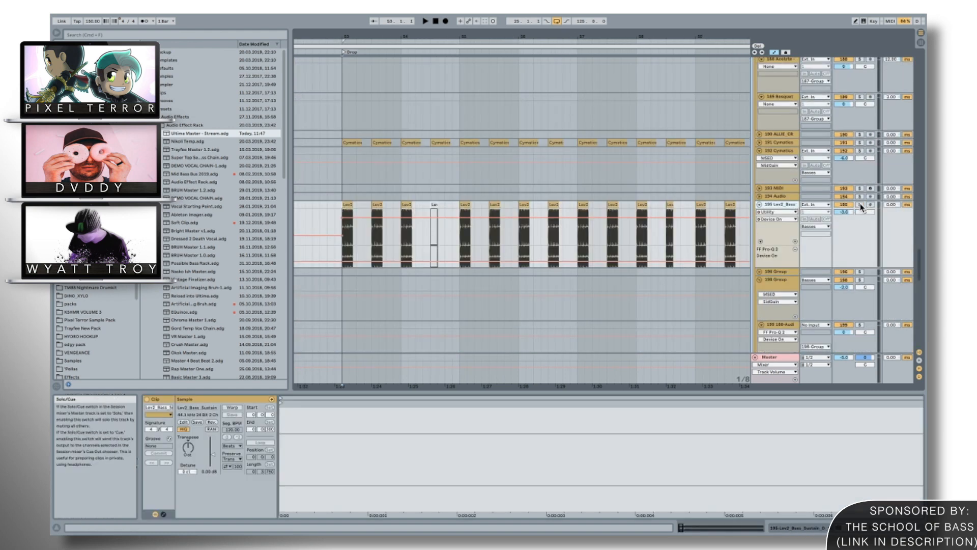
{"action": "left_click", "coordinate": [860, 205]}
{"action": "key", "text": "space"}
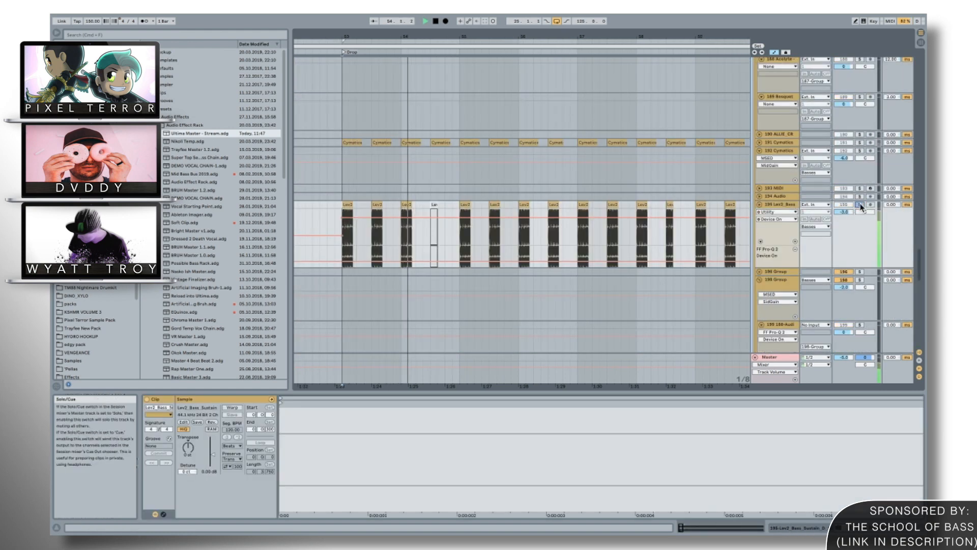
{"action": "key", "text": "space"}
Solo track 191 Cymatics together with the Lev2_Bass track, and play both while checking the Cymatics clips' waveforms.
{"action": "left_click", "coordinate": [859, 143], "text": "ctrl"}
{"action": "left_click", "coordinate": [759, 142]}
{"action": "key", "text": "space"}
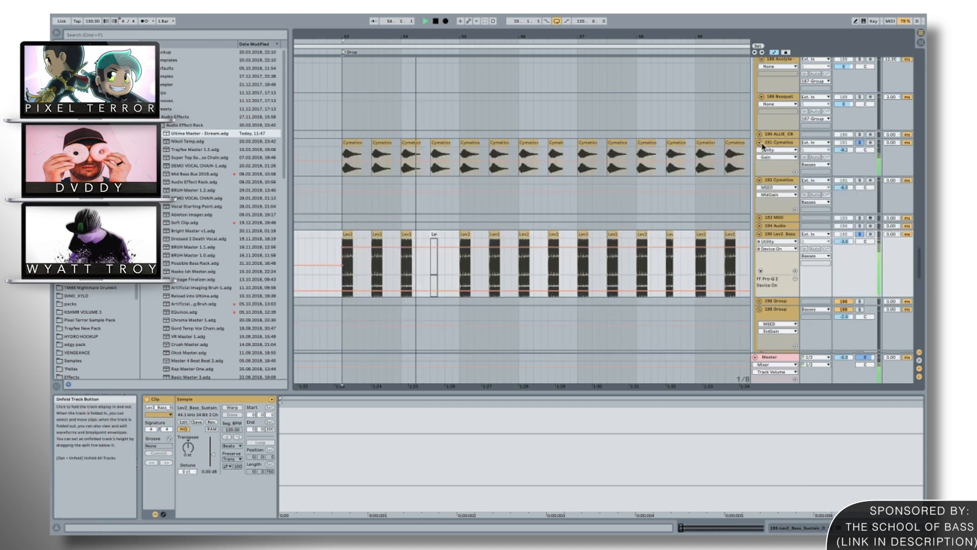
{"action": "key", "text": "space"}
{"action": "left_click", "coordinate": [761, 144]}
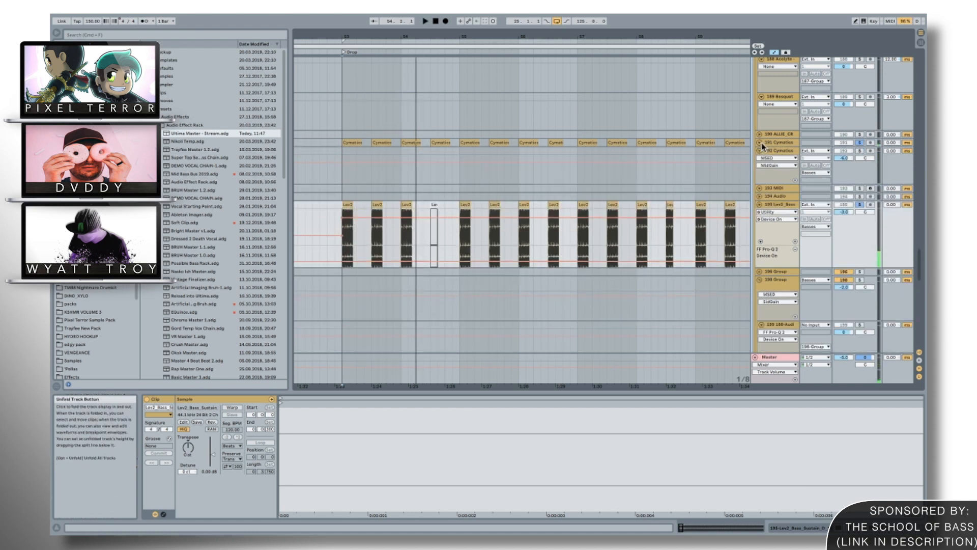
Solo and play the frozen Serum track in the Basses group, and show its device chain.
{"action": "scroll", "coordinate": [762, 146], "scroll_direction": "up", "scroll_amount": 10}
{"action": "left_click", "coordinate": [859, 242]}
{"action": "left_click", "coordinate": [797, 243]}
{"action": "key", "text": "space"}
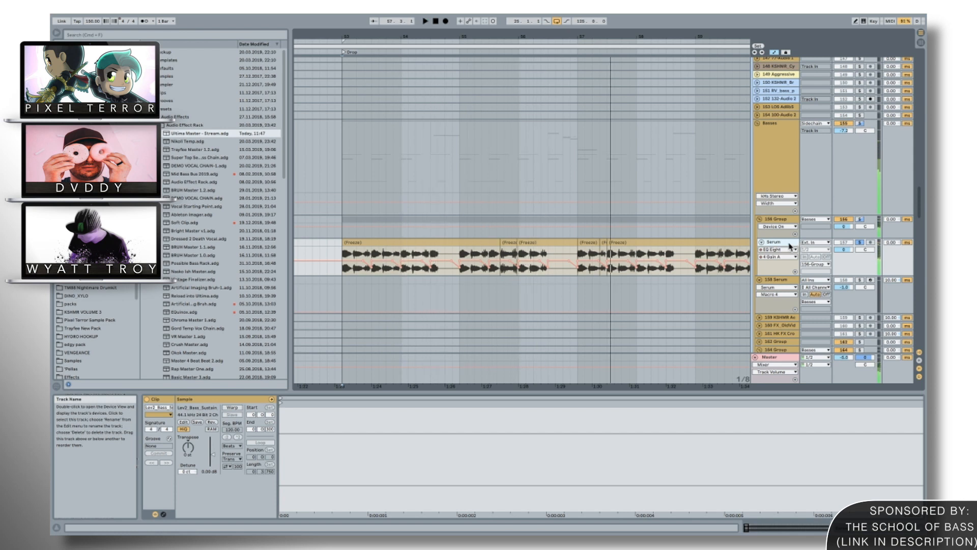
{"action": "left_click", "coordinate": [790, 247]}
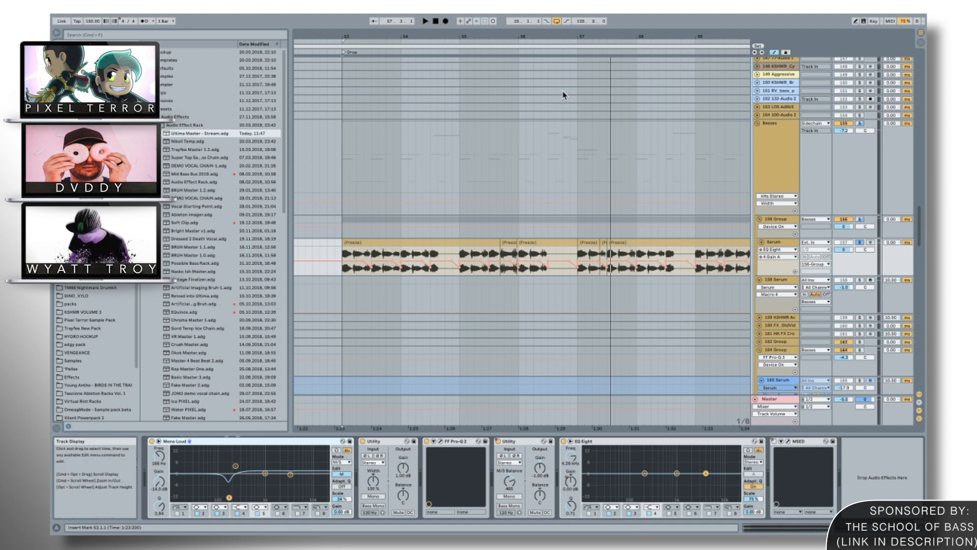
Insert a new MIDI track below the Reference Tracks group at the end of the arrangement.
{"action": "mouse_move", "coordinate": [496, 38]}
{"action": "left_mouse_down"}
{"action": "mouse_move", "coordinate": [497, 26]}
{"action": "mouse_move", "coordinate": [496, 38]}
{"action": "left_mouse_up"}
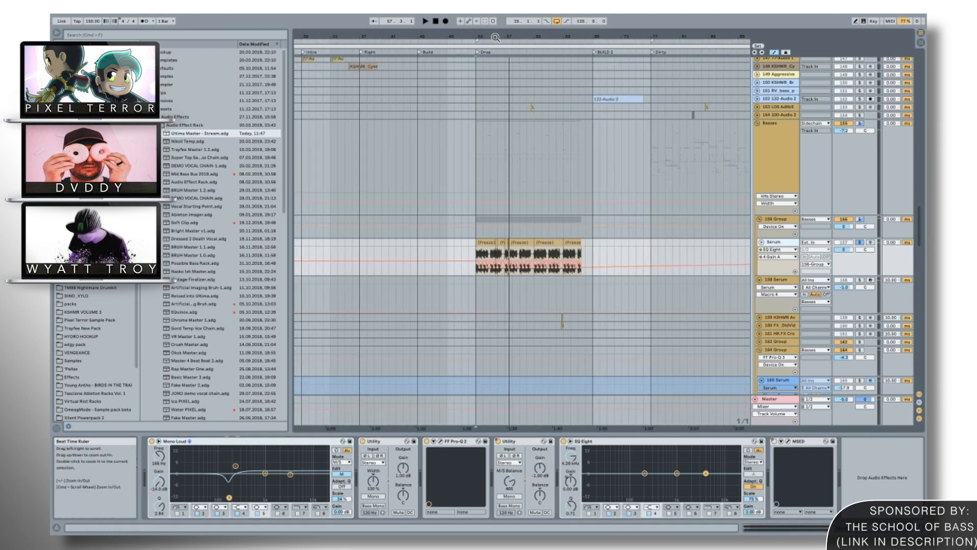
{"action": "left_click", "coordinate": [475, 181]}
{"action": "scroll", "coordinate": [475, 181], "scroll_direction": "up", "scroll_amount": 10}
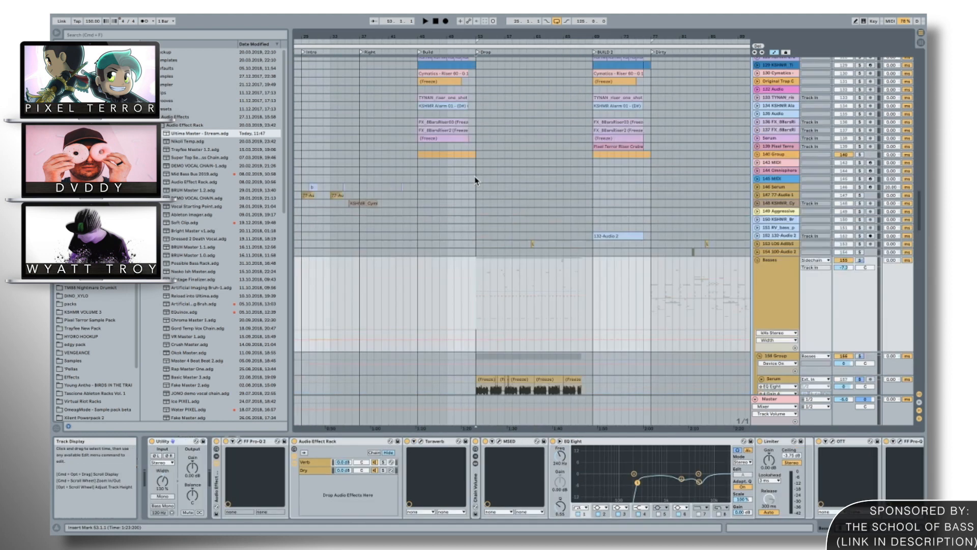
{"action": "scroll", "coordinate": [475, 181], "scroll_direction": "up", "scroll_amount": 20}
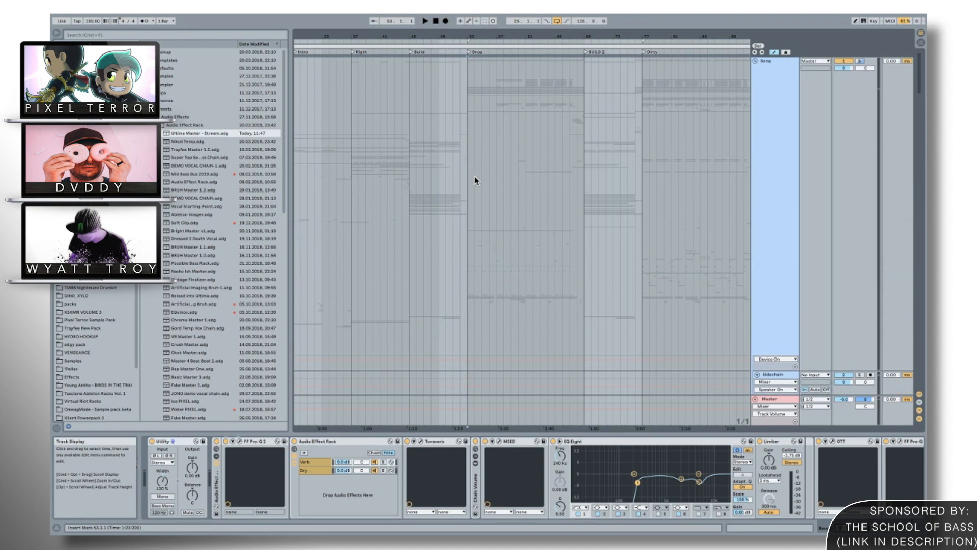
{"action": "scroll", "coordinate": [475, 182], "scroll_direction": "down", "scroll_amount": 20}
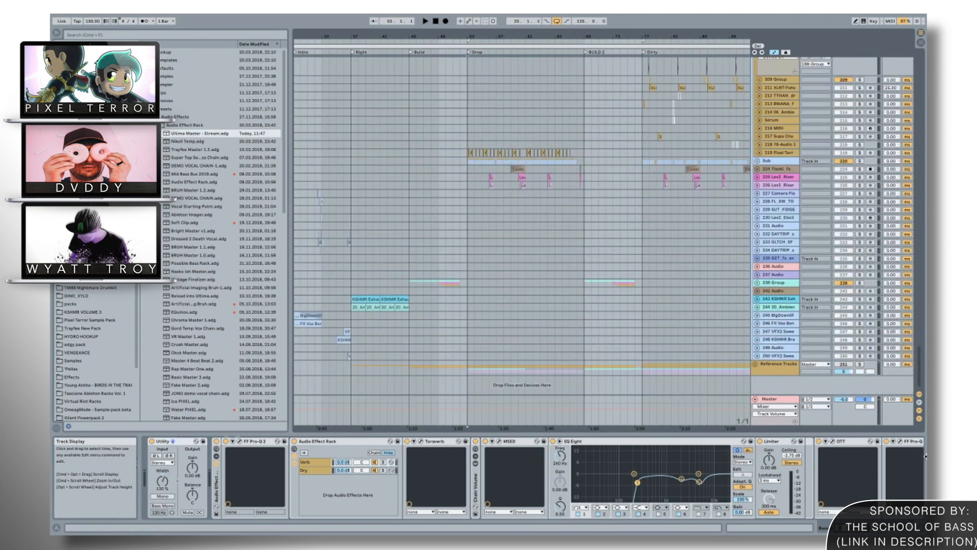
{"action": "right_click", "coordinate": [770, 370]}
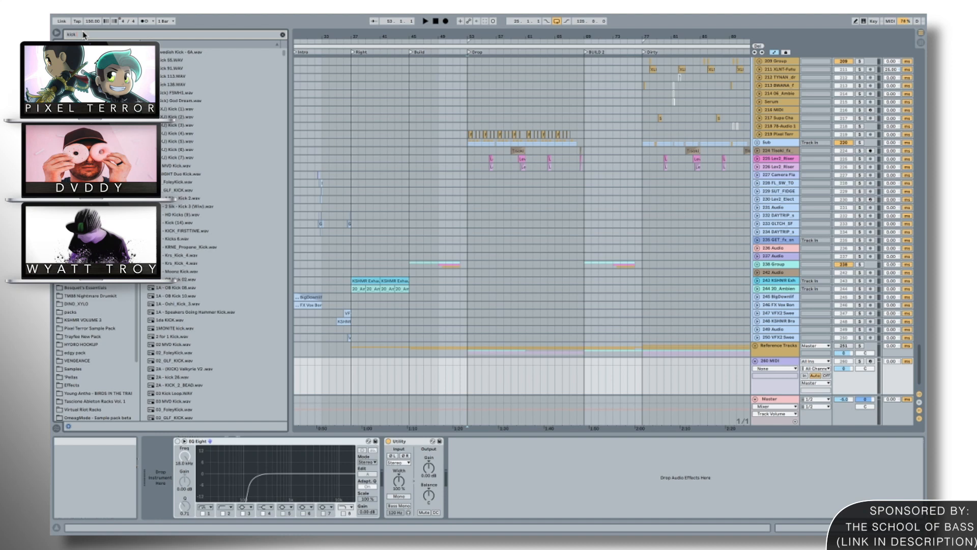
Search the browser for "kick trayfe", and load Dubstep Kick 1 onto the new MIDI track with solo and record arm enabled.
{"action": "type", "text": "trayfe"}
{"action": "key", "text": "Down"}
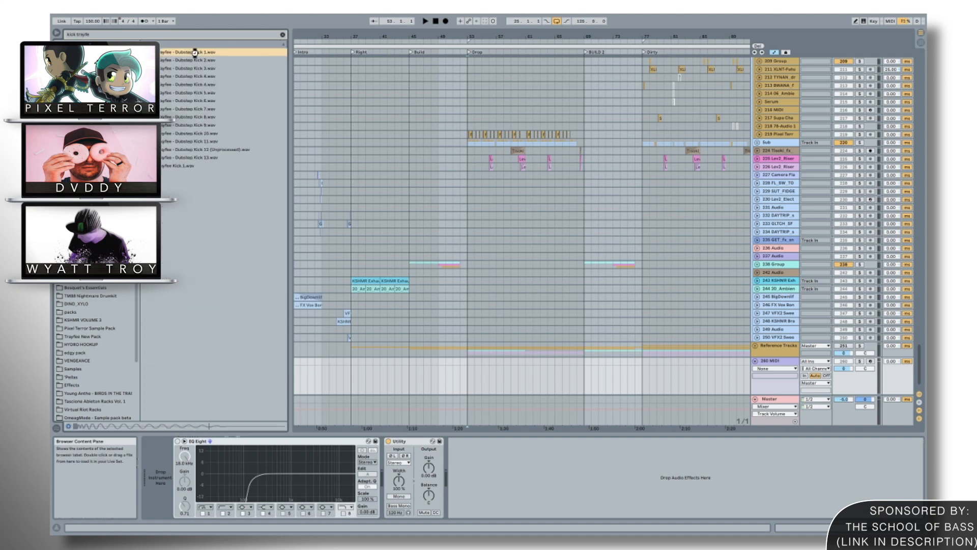
{"action": "left_click", "coordinate": [871, 361]}
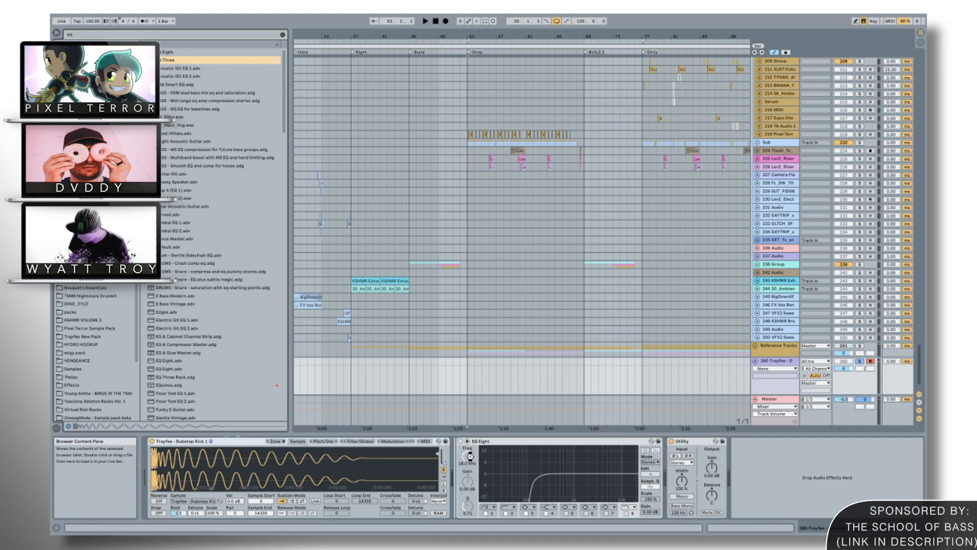
Add an EQ Three after the kick sampler and duplicate it into a grouped rack of four.
{"action": "key", "text": "Return"}
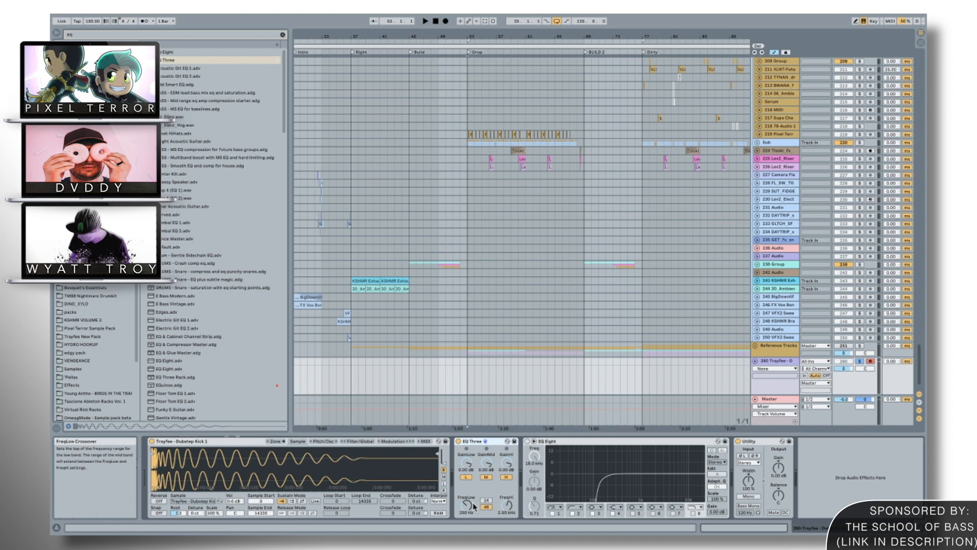
{"action": "left_click", "coordinate": [474, 442]}
{"action": "key", "text": "super+d"}
{"action": "key", "text": "super+d"}
{"action": "key", "text": "super+d"}
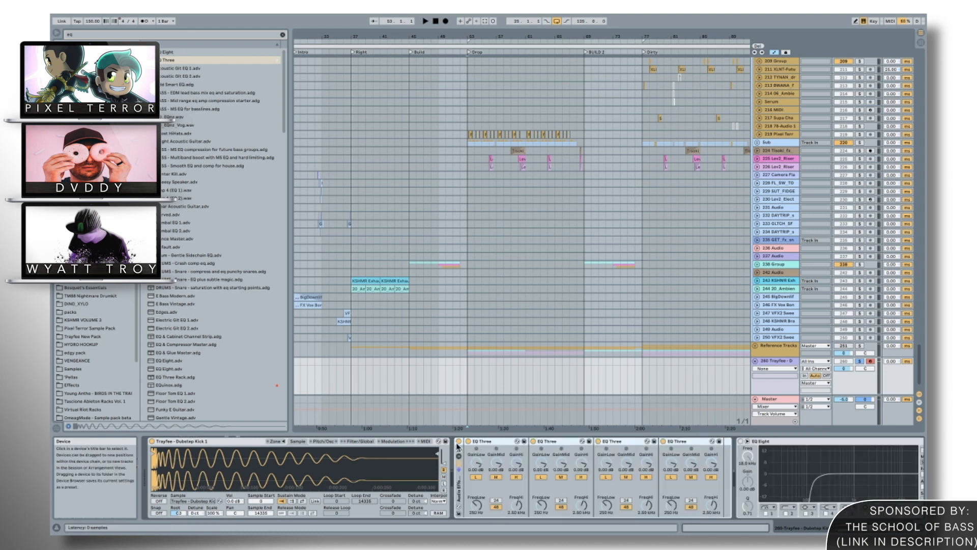
Compare the kick's sound with the EQ Three rack switched on and off, using four and eight EQ Three instances.
{"action": "left_click", "coordinate": [459, 441]}
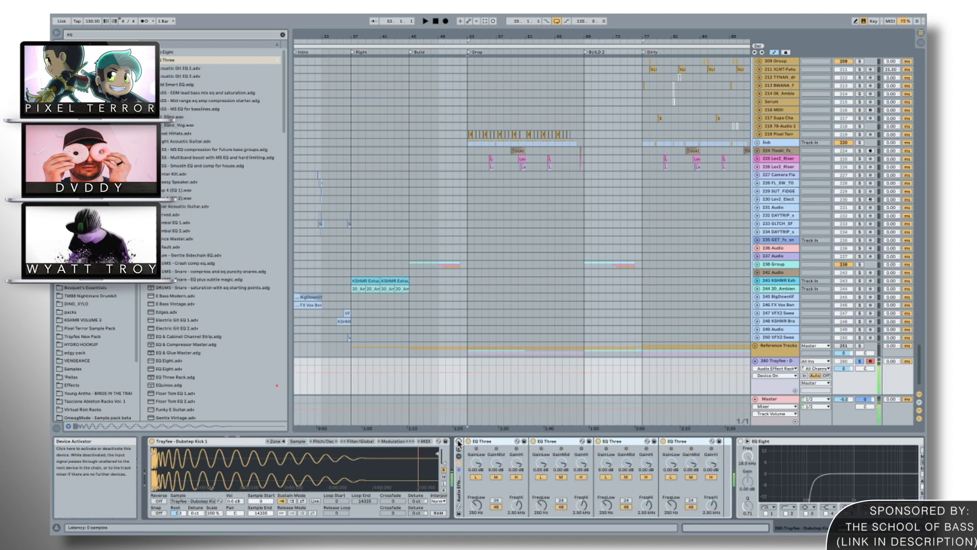
{"action": "left_click", "coordinate": [458, 442]}
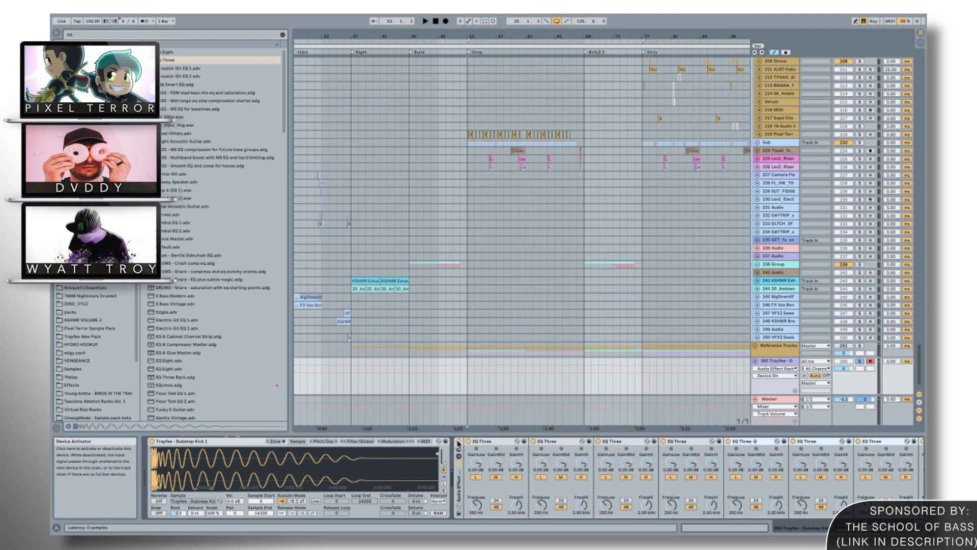
{"action": "left_click", "coordinate": [458, 441]}
{"action": "scroll", "coordinate": [460, 444], "scroll_direction": "right", "scroll_amount": 4}
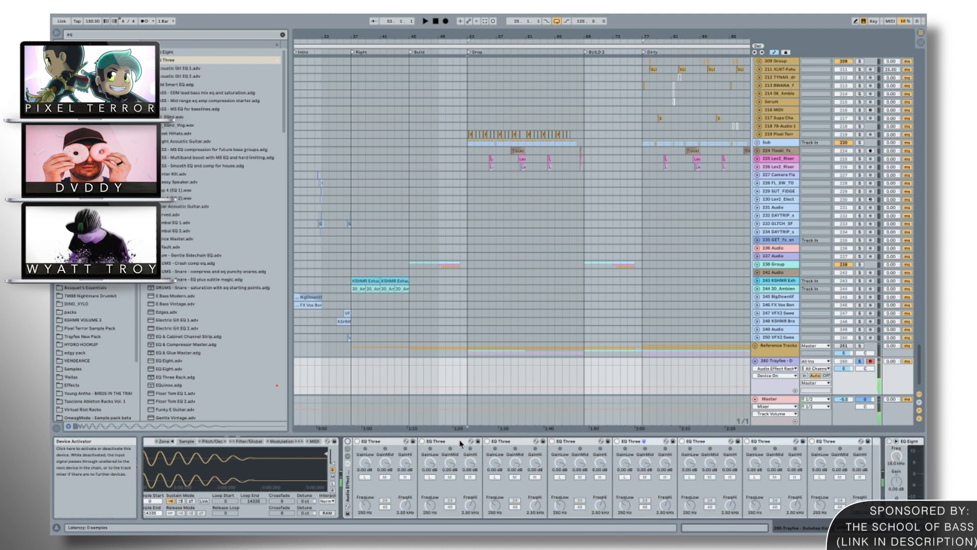
{"action": "left_click", "coordinate": [347, 442]}
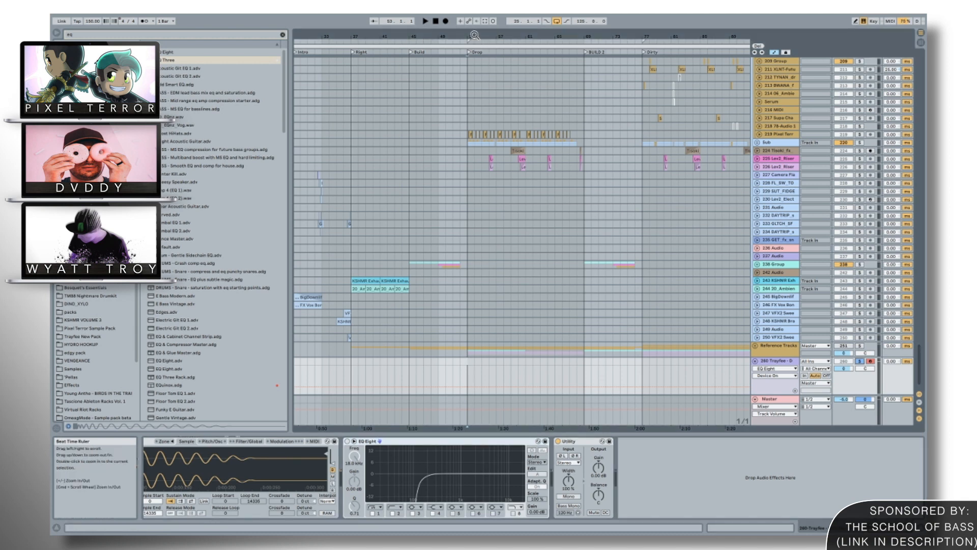
Show the device chain of the 158 Serum track at the start of the Drop.
{"action": "scroll", "coordinate": [513, 134], "scroll_direction": "up", "scroll_amount": 20}
{"action": "scroll", "coordinate": [512, 133], "scroll_direction": "right", "scroll_amount": 3}
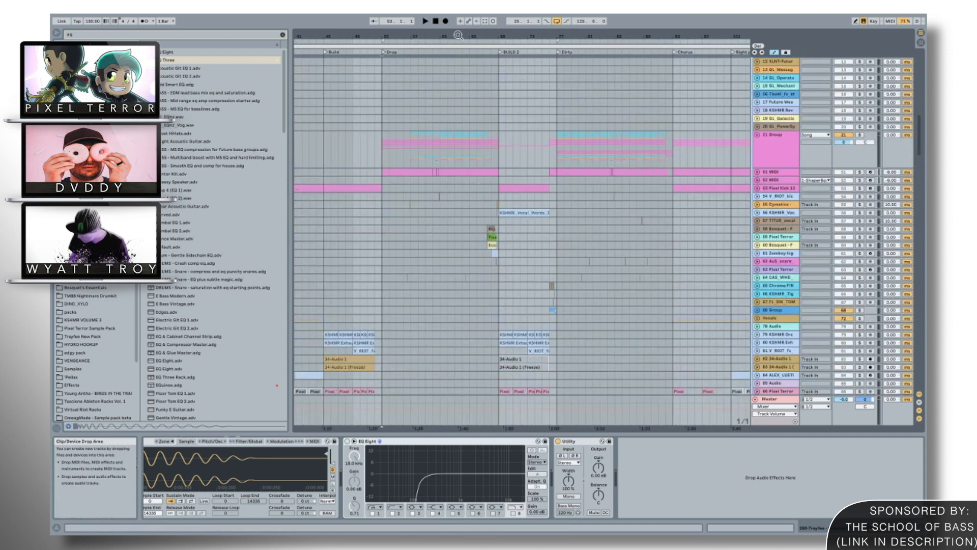
{"action": "left_click_drag", "start_coordinate": [433, 37], "coordinate": [433, 27]}
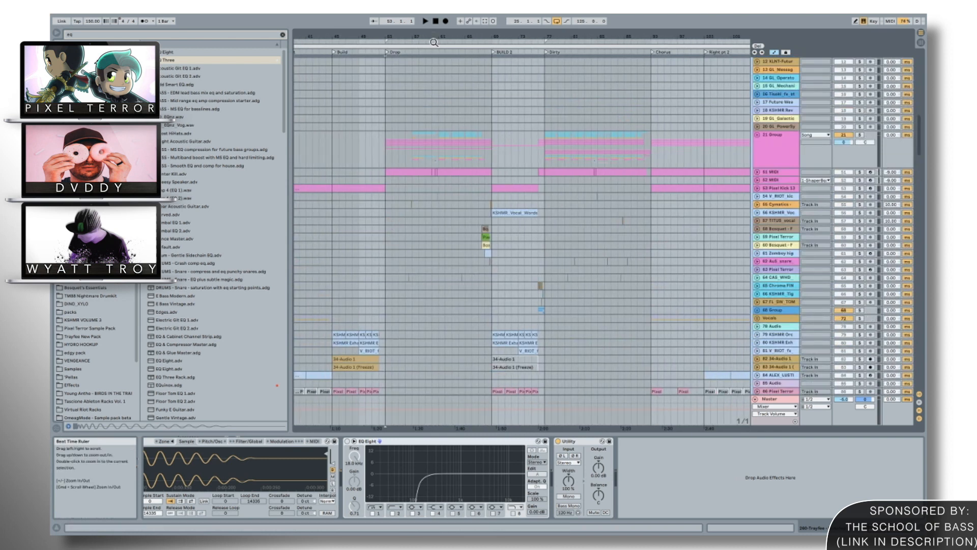
{"action": "left_click", "coordinate": [388, 155]}
{"action": "scroll", "coordinate": [388, 156], "scroll_direction": "down", "scroll_amount": 20}
{"action": "scroll", "coordinate": [388, 156], "scroll_direction": "down", "scroll_amount": 10}
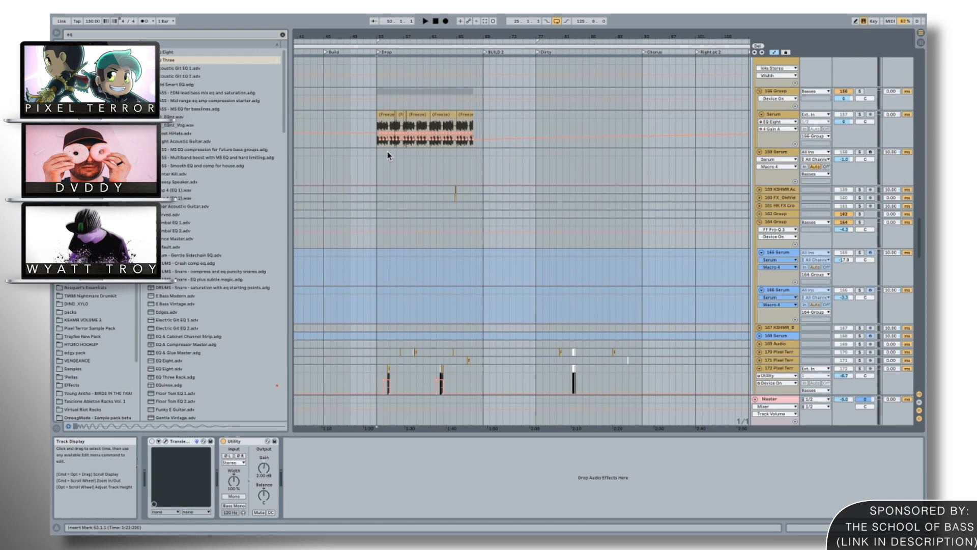
{"action": "left_click", "coordinate": [379, 157]}
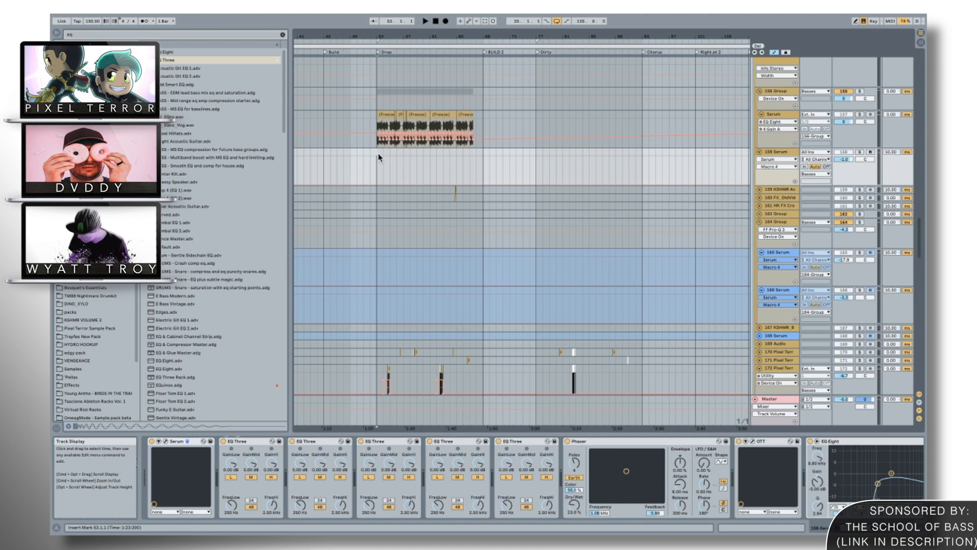
Delete the demo kick track below the Reference Tracks group at the end of the track list.
{"action": "scroll", "coordinate": [694, 254], "scroll_direction": "down", "scroll_amount": 15}
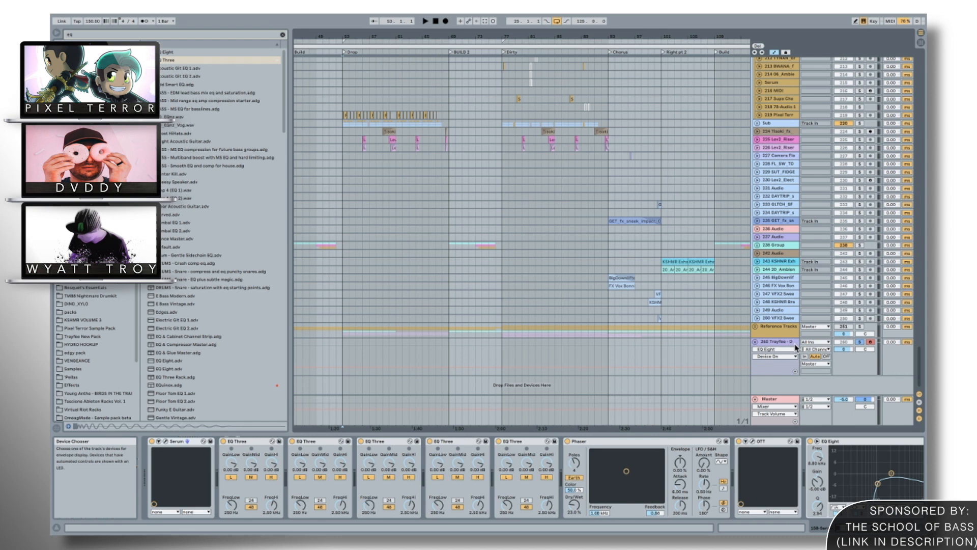
{"action": "left_click", "coordinate": [795, 345]}
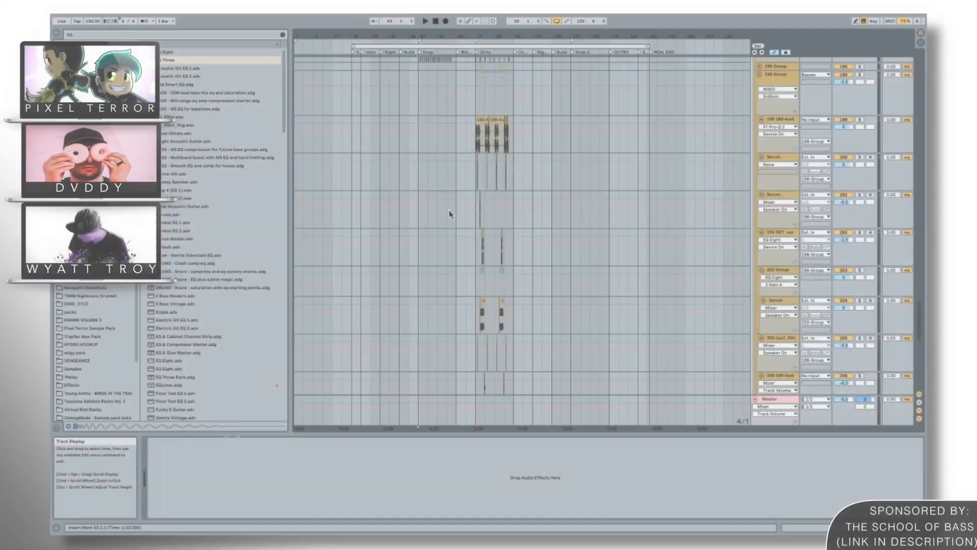
Look through the track list across the intro, build and drop sections to find the Vocals group.
{"action": "scroll", "coordinate": [376, 127], "scroll_direction": "up", "scroll_amount": 1}
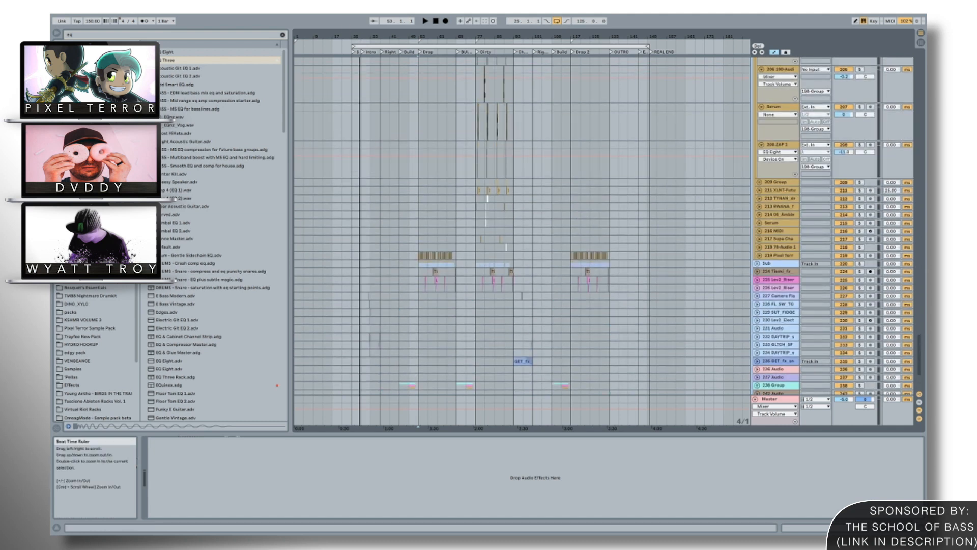
{"action": "left_click_drag", "start_coordinate": [359, 38], "coordinate": [369, 126]}
{"action": "scroll", "coordinate": [369, 126], "scroll_direction": "up", "scroll_amount": 6}
{"action": "scroll", "coordinate": [369, 130], "scroll_direction": "up", "scroll_amount": 15}
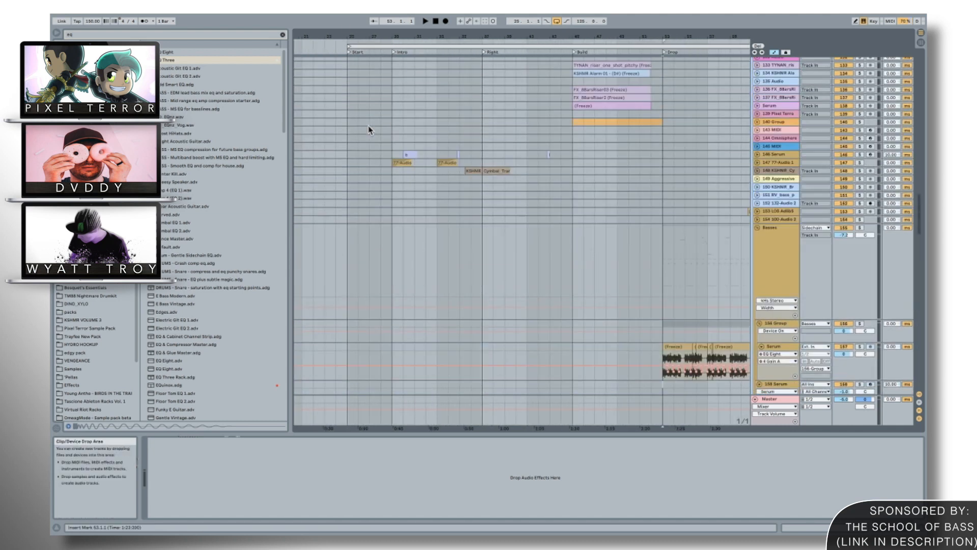
{"action": "scroll", "coordinate": [369, 129], "scroll_direction": "up", "scroll_amount": 7}
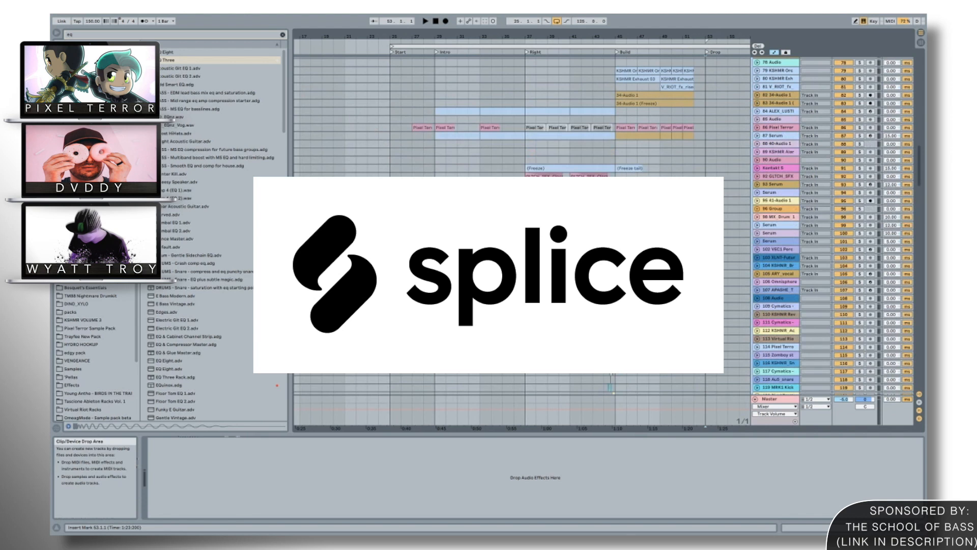
{"action": "scroll", "coordinate": [498, 216], "scroll_direction": "down", "scroll_amount": 15}
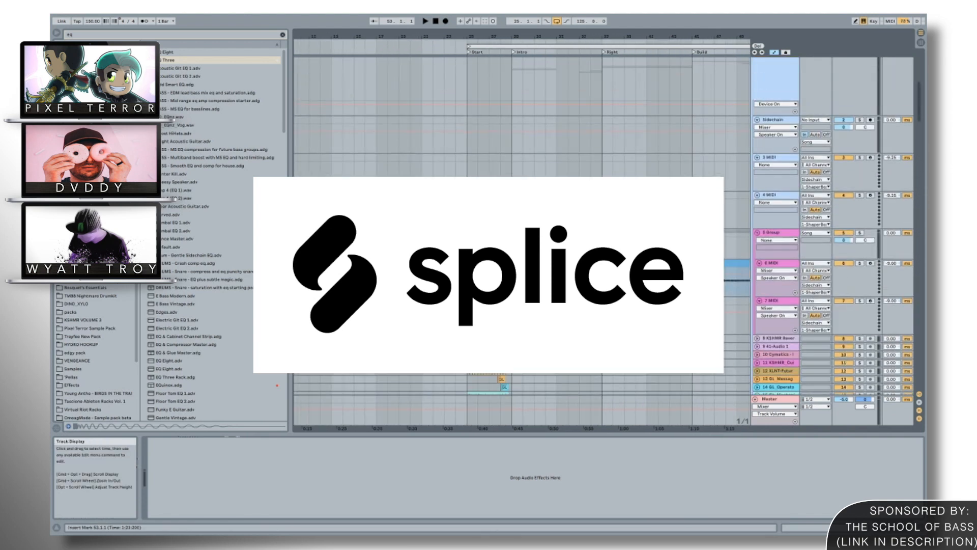
{"action": "scroll", "coordinate": [497, 216], "scroll_direction": "down", "scroll_amount": 5}
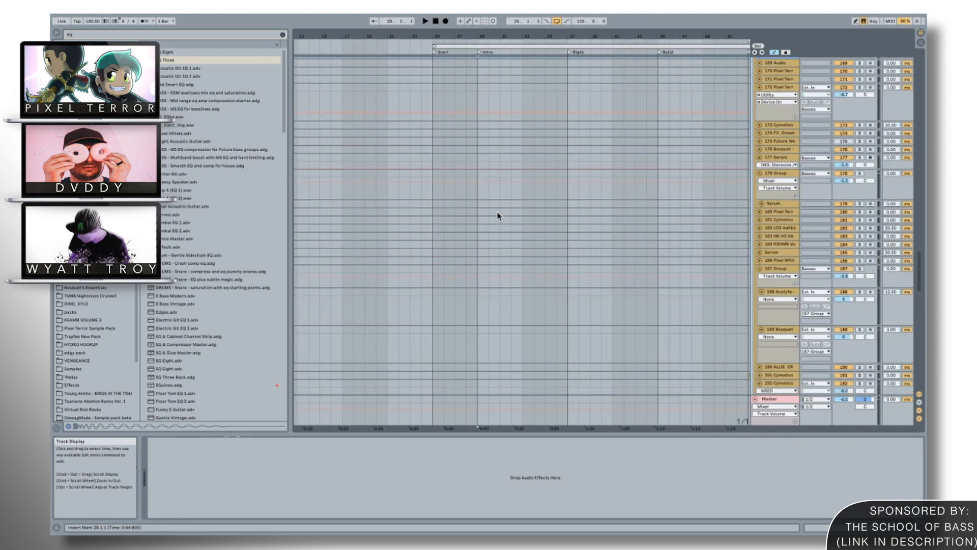
{"action": "scroll", "coordinate": [498, 215], "scroll_direction": "down", "scroll_amount": 5}
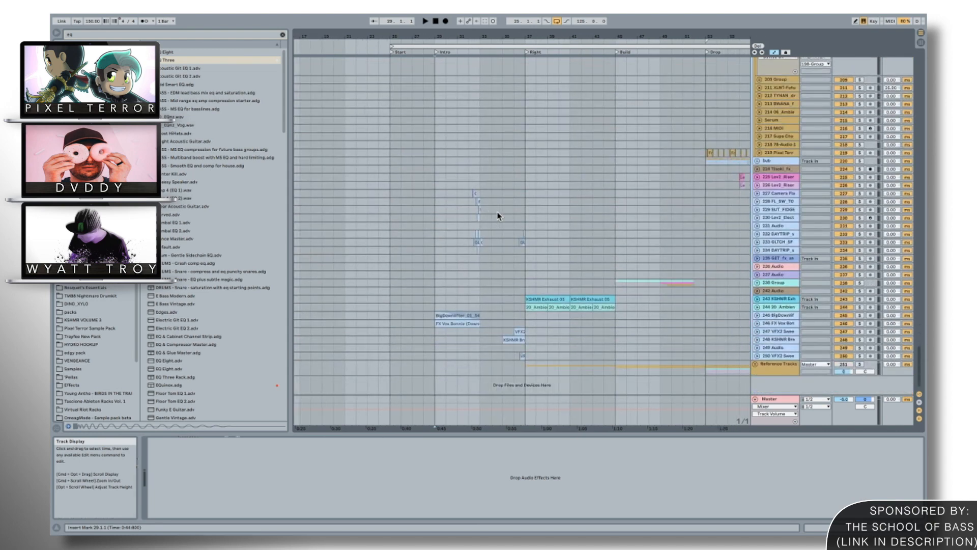
{"action": "scroll", "coordinate": [498, 216], "scroll_direction": "up", "scroll_amount": 15}
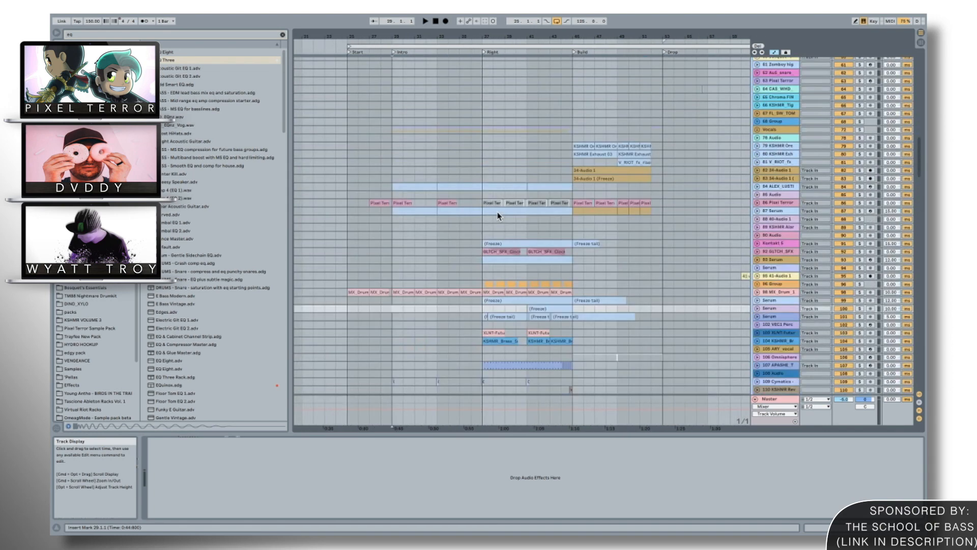
{"action": "scroll", "coordinate": [497, 215], "scroll_direction": "down", "scroll_amount": 10}
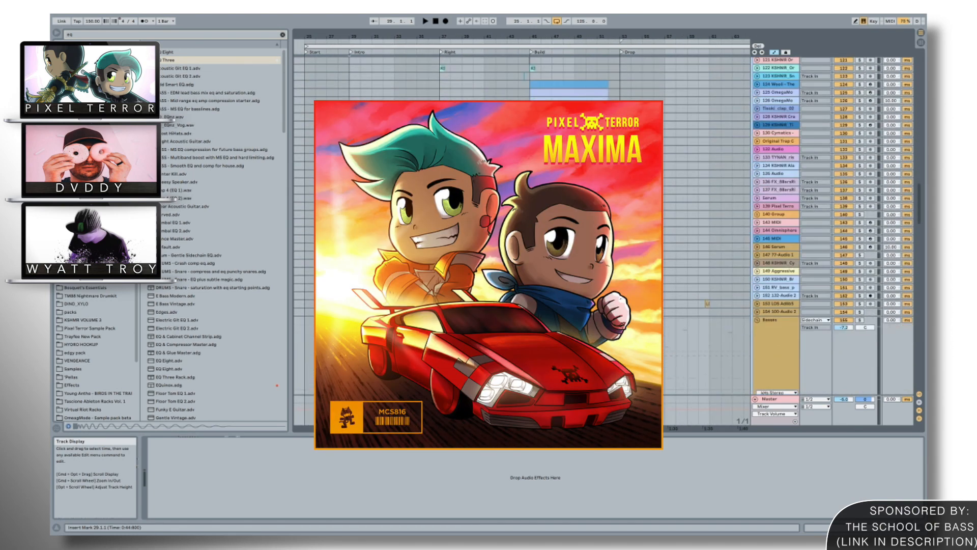
{"action": "scroll", "coordinate": [498, 216], "scroll_direction": "down", "scroll_amount": 10}
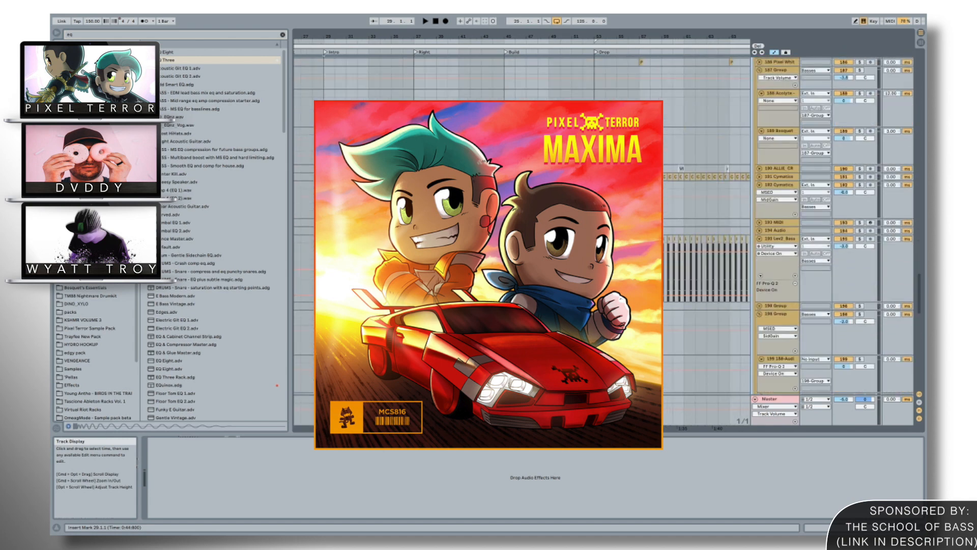
{"action": "scroll", "coordinate": [498, 216], "scroll_direction": "up", "scroll_amount": 15}
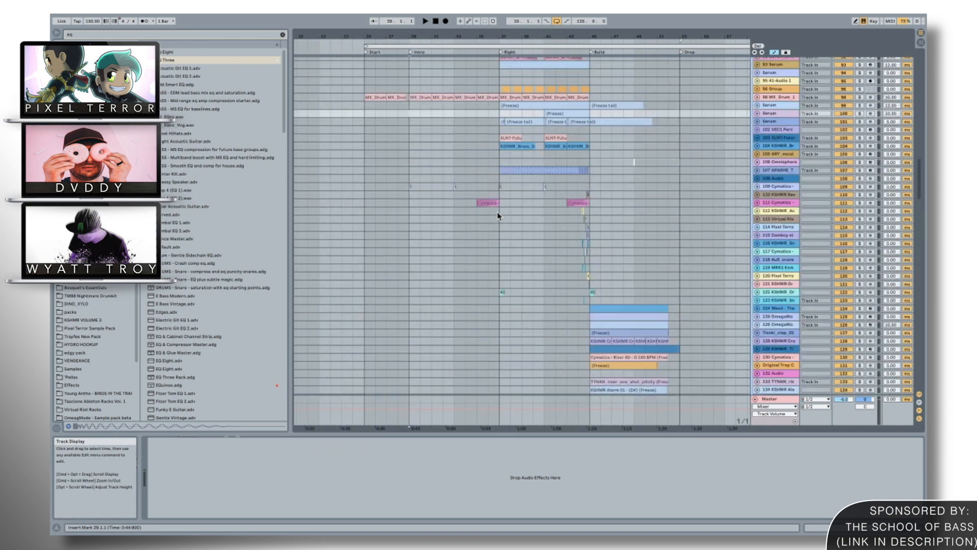
{"action": "scroll", "coordinate": [498, 215], "scroll_direction": "up", "scroll_amount": 5}
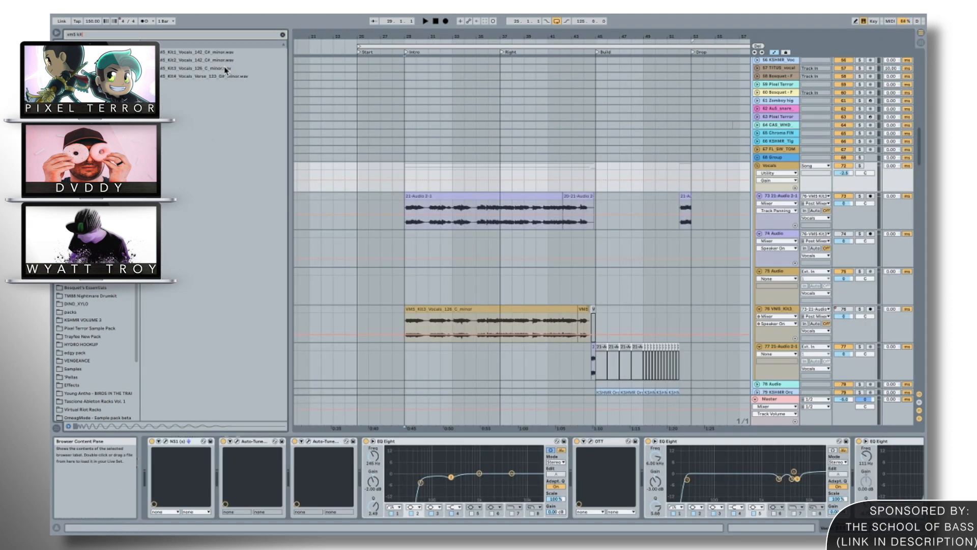
Preview the raw Kit3 C minor vocal sample in the browser, and compare it with the soloed Vocals group played from the Intro marker.
{"action": "left_click", "coordinate": [225, 68]}
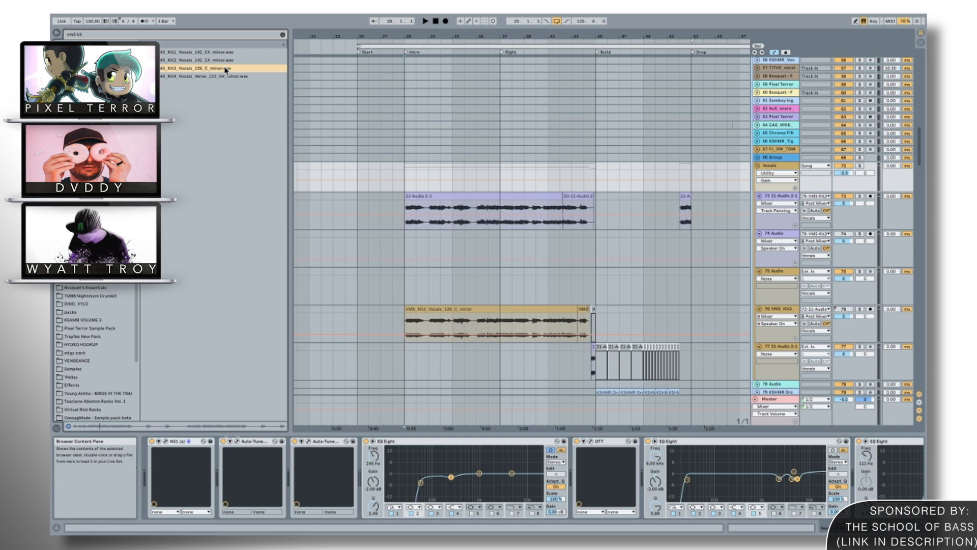
{"action": "left_click", "coordinate": [409, 175]}
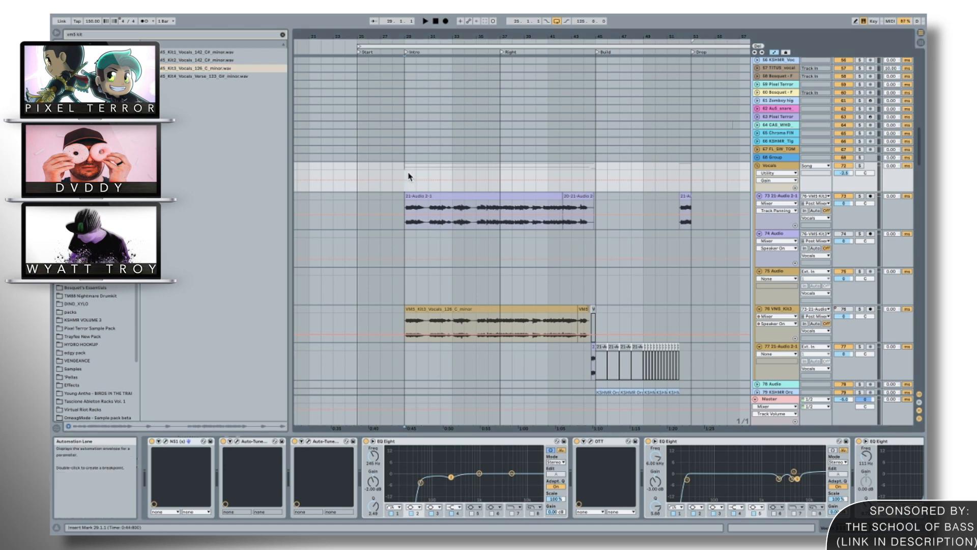
{"action": "key", "text": "space"}
{"action": "left_click", "coordinate": [859, 166]}
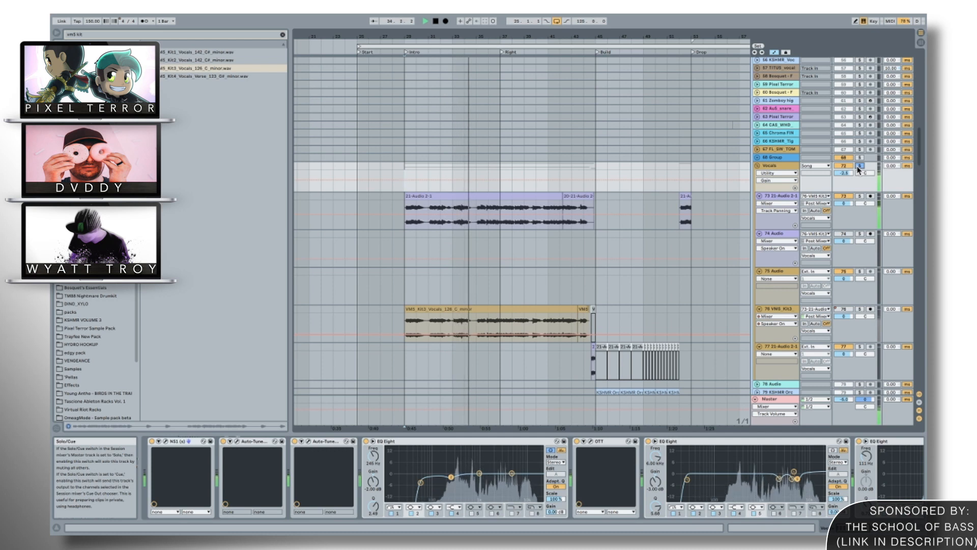
{"action": "key", "text": "space"}
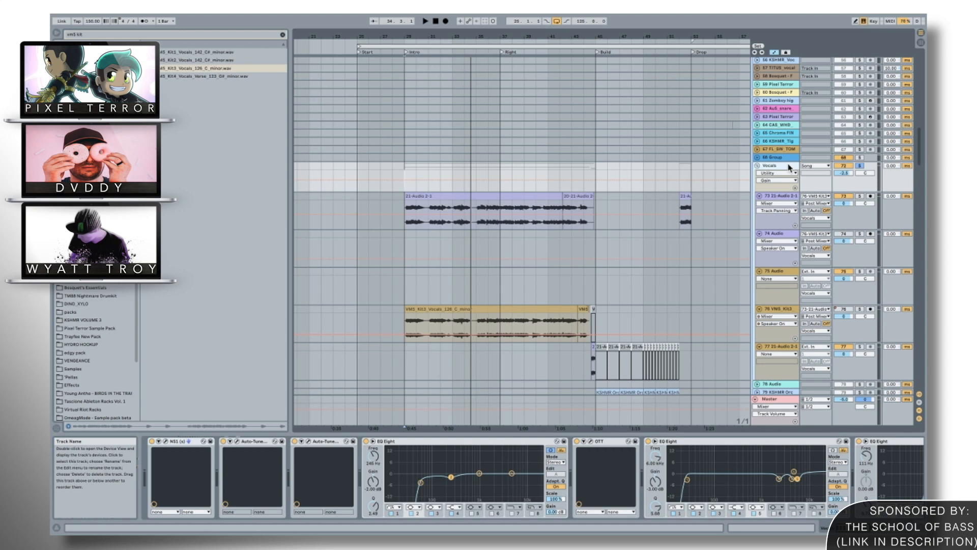
Check the devices on audio track 73, and view the NS1 noise suppressor's settings on the Vocals group.
{"action": "left_click", "coordinate": [783, 199]}
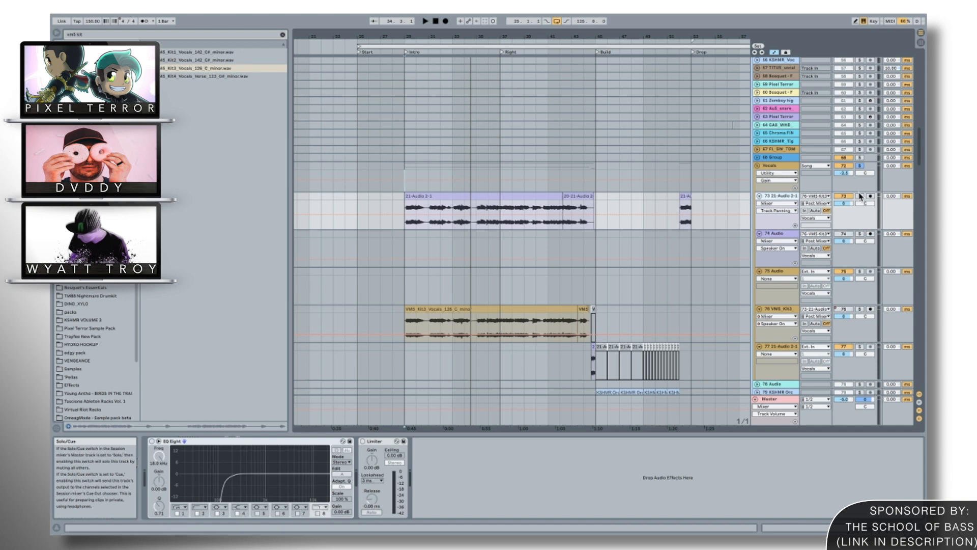
{"action": "left_click", "coordinate": [775, 166]}
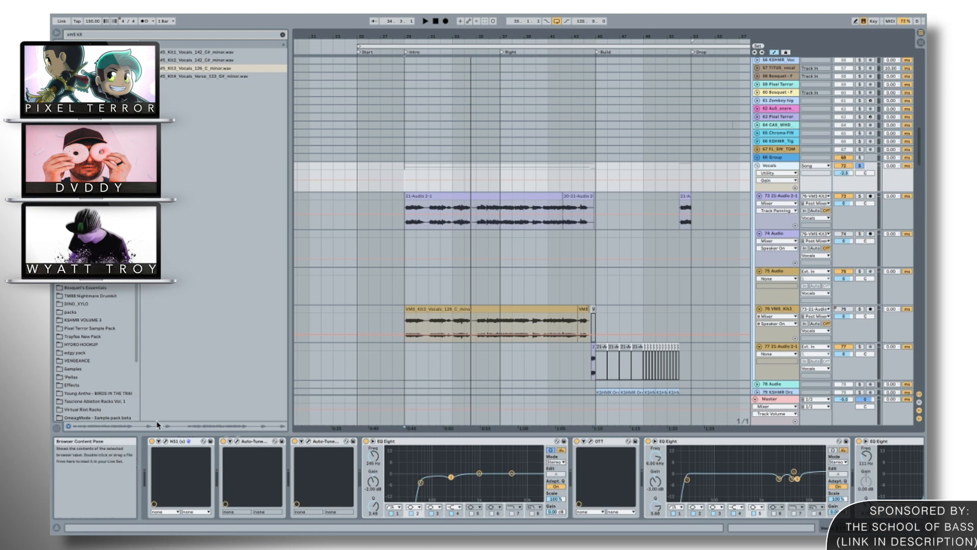
{"action": "left_click", "coordinate": [166, 442]}
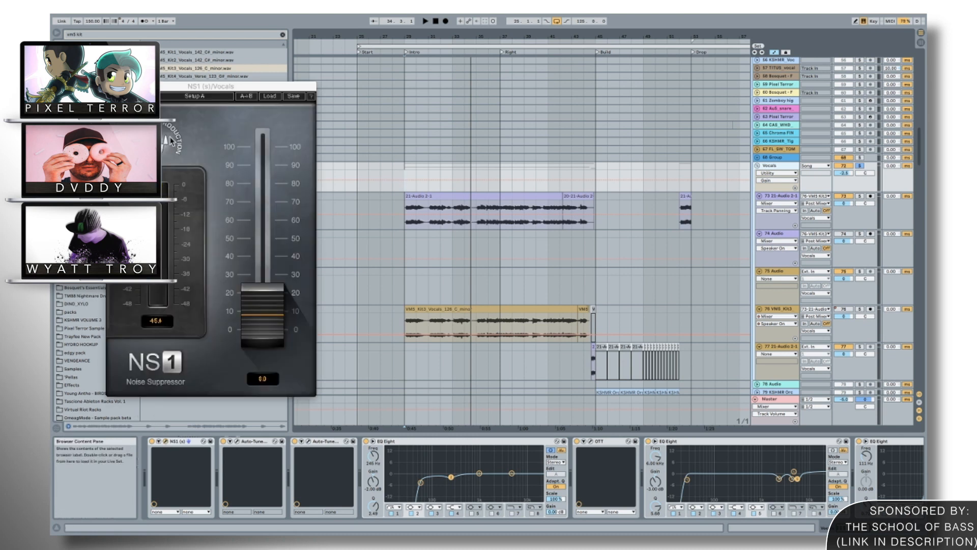
{"action": "left_click", "coordinate": [112, 87]}
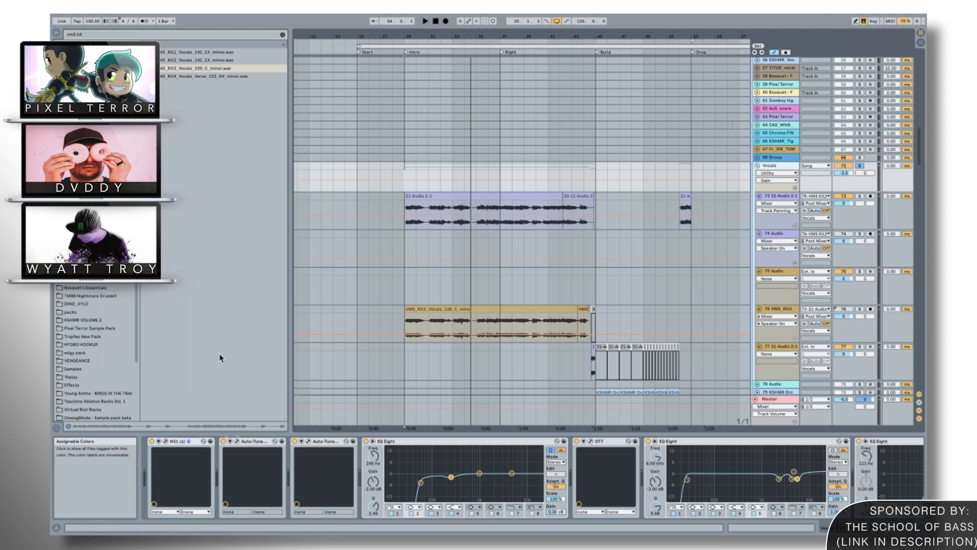
Inspect the settings of both Auto-Tune Evo instances in the Vocals group's device chain.
{"action": "left_click", "coordinate": [237, 441]}
{"action": "left_click", "coordinate": [112, 86]}
{"action": "left_click", "coordinate": [310, 441]}
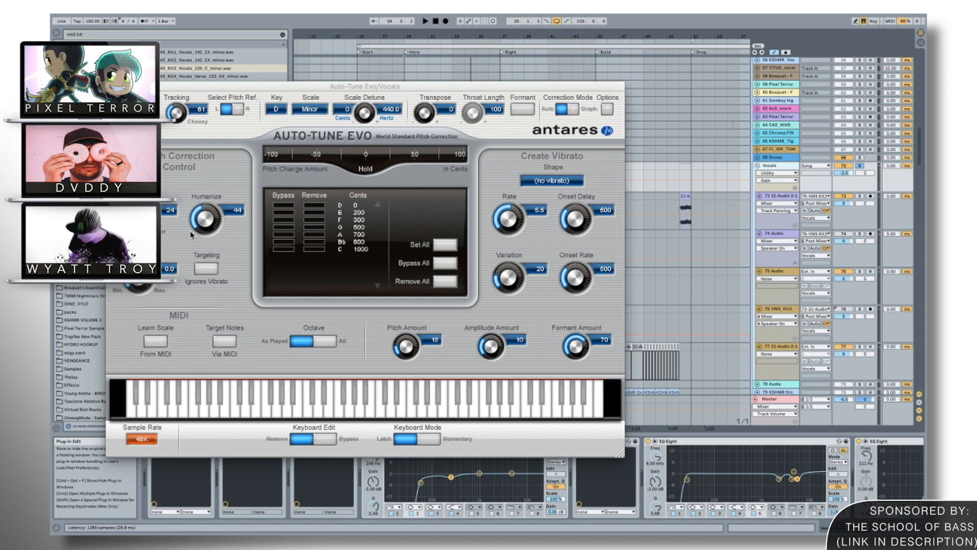
{"action": "left_click", "coordinate": [111, 87]}
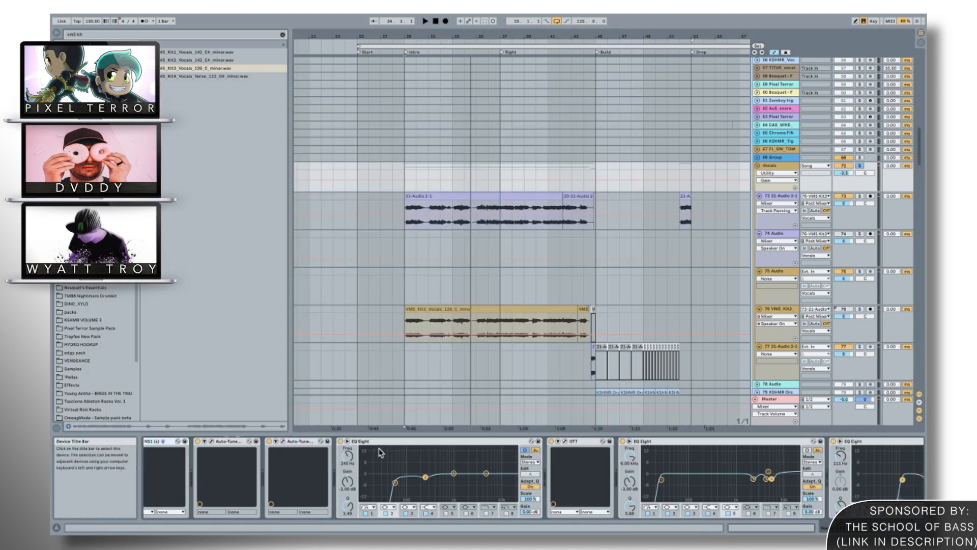
{"action": "scroll", "coordinate": [379, 449], "scroll_direction": "right", "scroll_amount": 5}
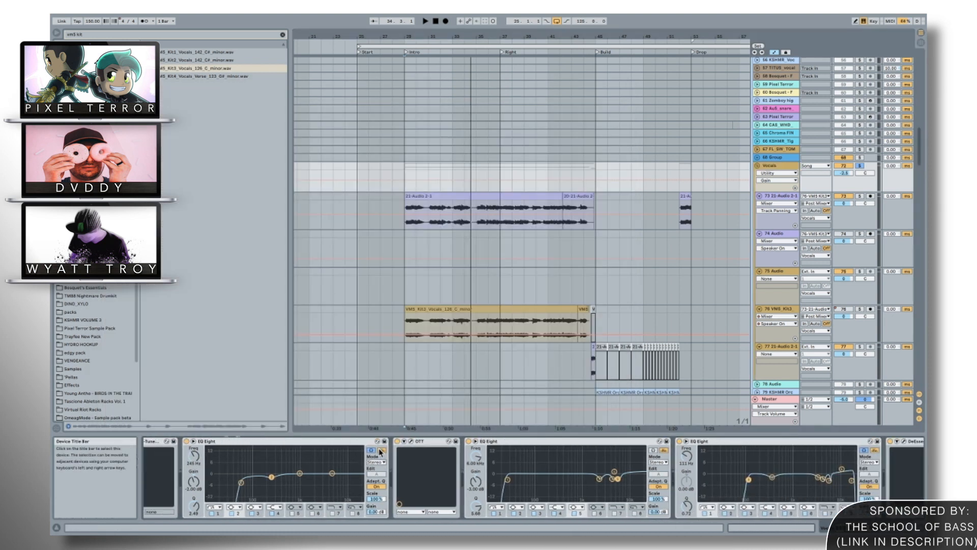
{"action": "scroll", "coordinate": [354, 448], "scroll_direction": "left", "scroll_amount": 5}
{"action": "left_click", "coordinate": [237, 441]}
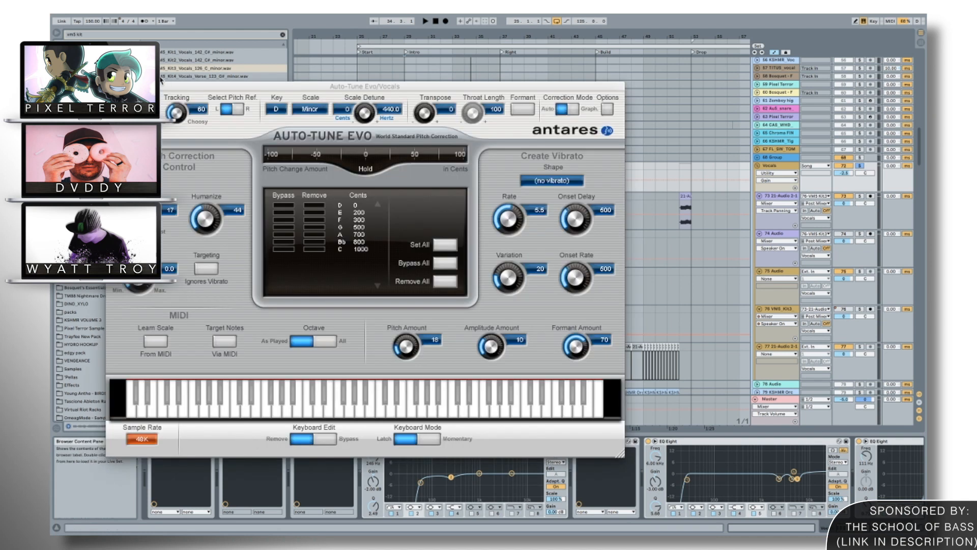
{"action": "left_click", "coordinate": [112, 87]}
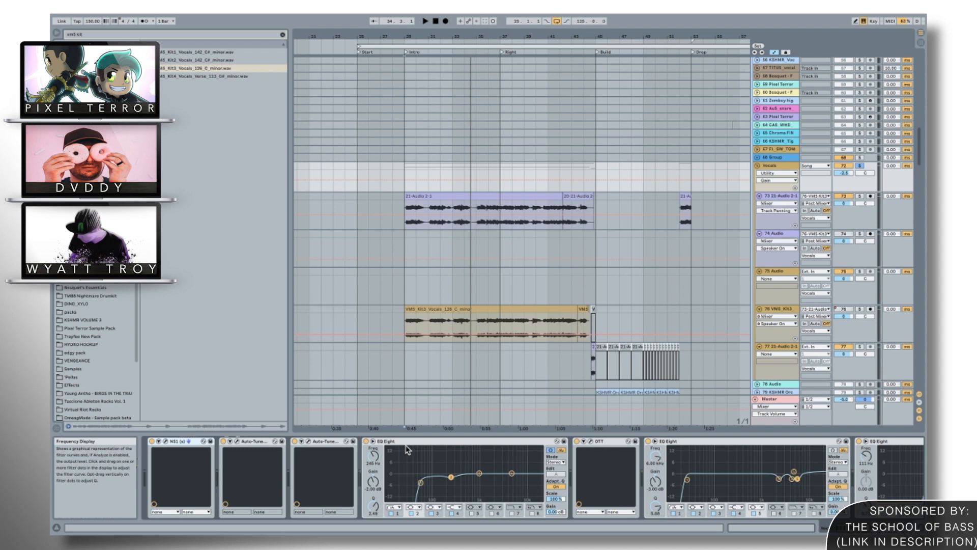
Examine the Vocals group's chain of EQ Eights, DeEsser, VocalSynth 2, Audio Effect Rack and Utility devices, and open the OTT compressor's settings.
{"action": "scroll", "coordinate": [406, 449], "scroll_direction": "right", "scroll_amount": 5}
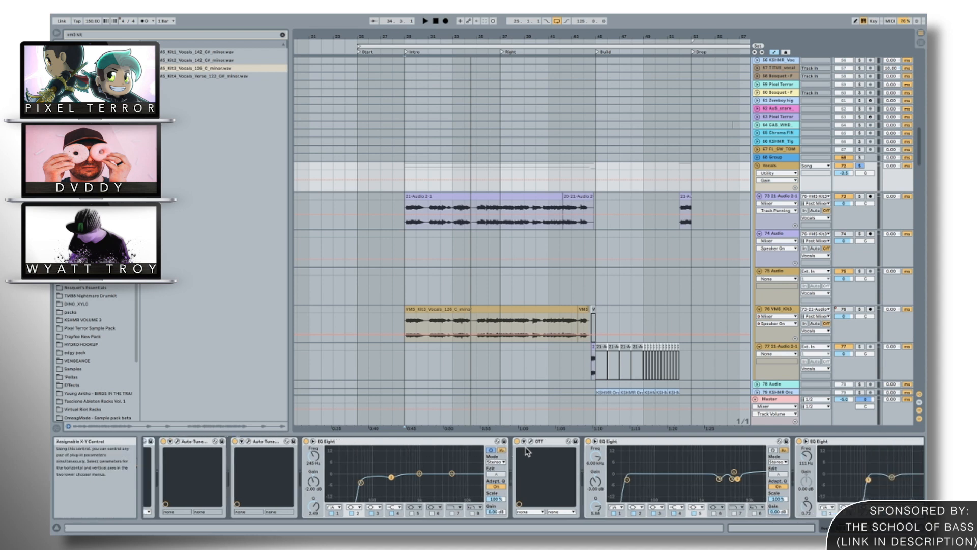
{"action": "scroll", "coordinate": [526, 450], "scroll_direction": "left", "scroll_amount": 1}
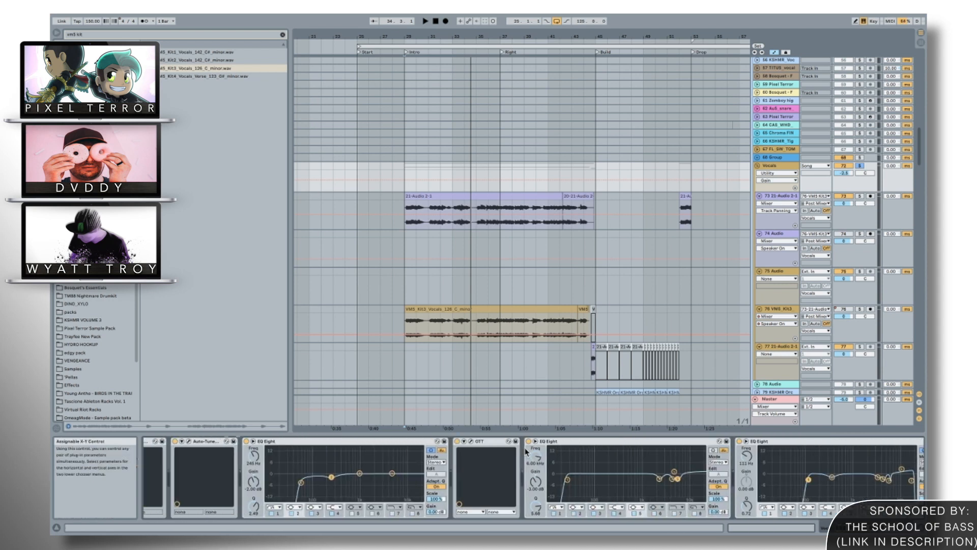
{"action": "scroll", "coordinate": [527, 451], "scroll_direction": "left", "scroll_amount": 1}
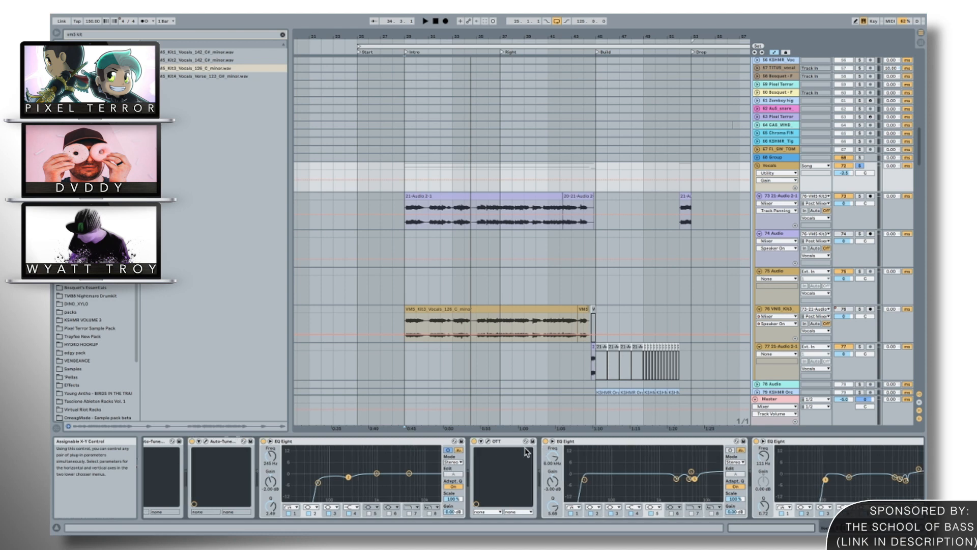
{"action": "scroll", "coordinate": [526, 451], "scroll_direction": "right", "scroll_amount": 15}
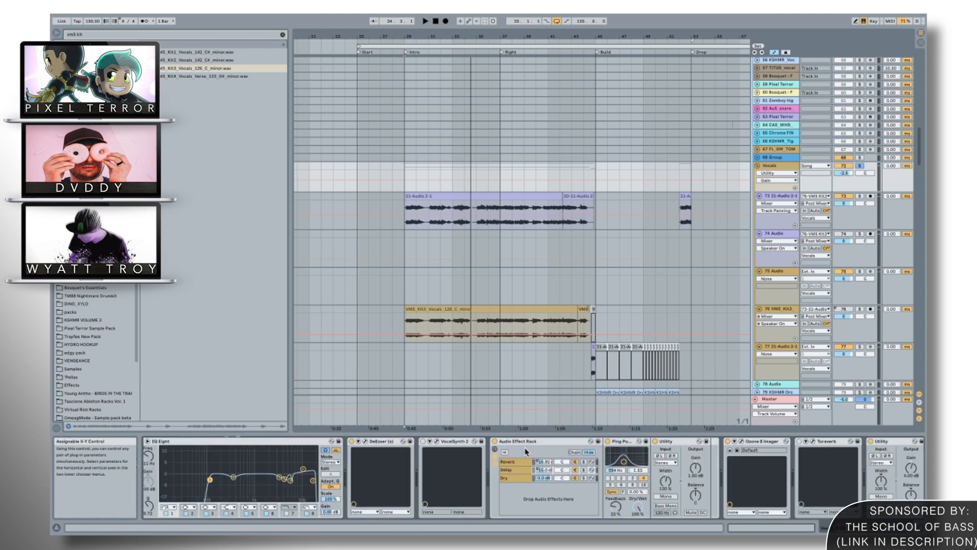
{"action": "scroll", "coordinate": [526, 451], "scroll_direction": "left", "scroll_amount": 10}
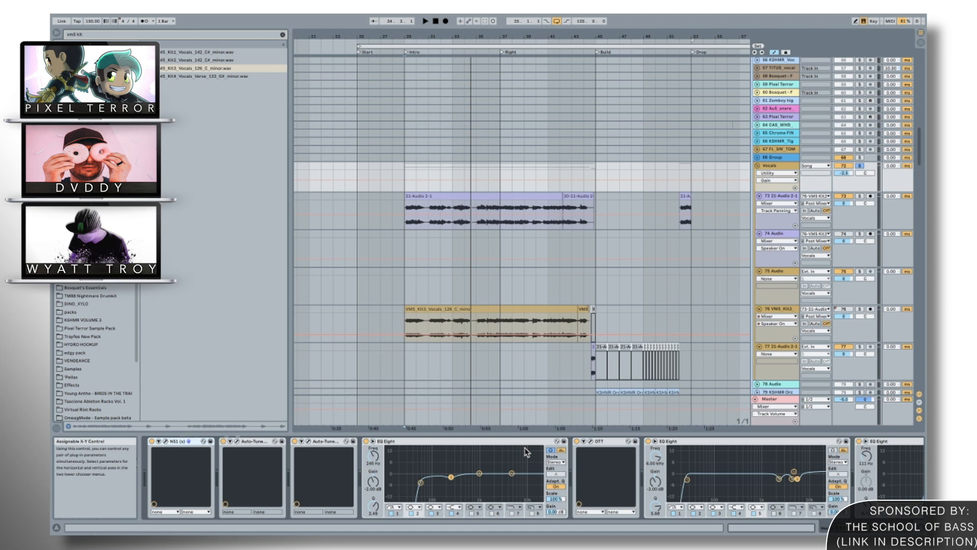
{"action": "scroll", "coordinate": [525, 451], "scroll_direction": "right", "scroll_amount": 12}
{"action": "scroll", "coordinate": [525, 451], "scroll_direction": "left", "scroll_amount": 10}
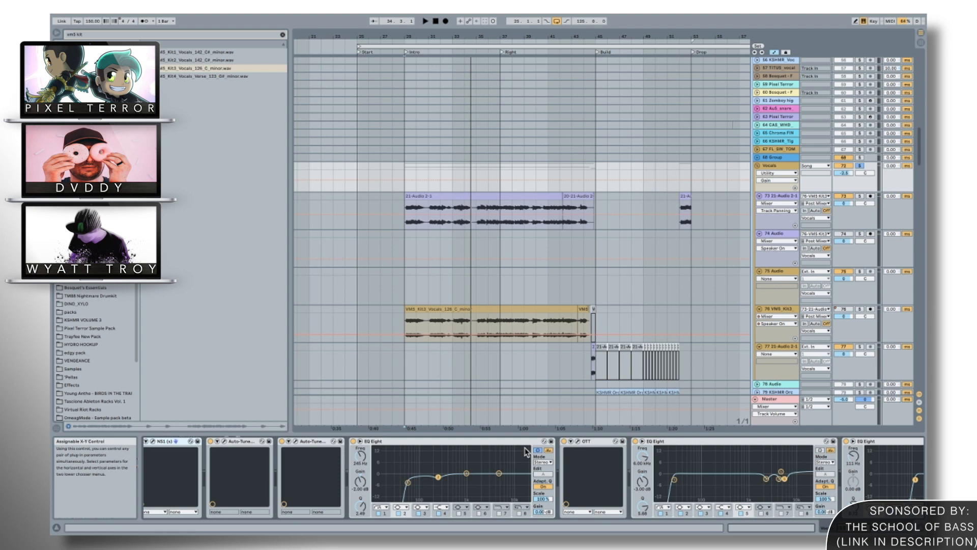
{"action": "scroll", "coordinate": [525, 451], "scroll_direction": "right", "scroll_amount": 6}
{"action": "scroll", "coordinate": [525, 451], "scroll_direction": "left", "scroll_amount": 6}
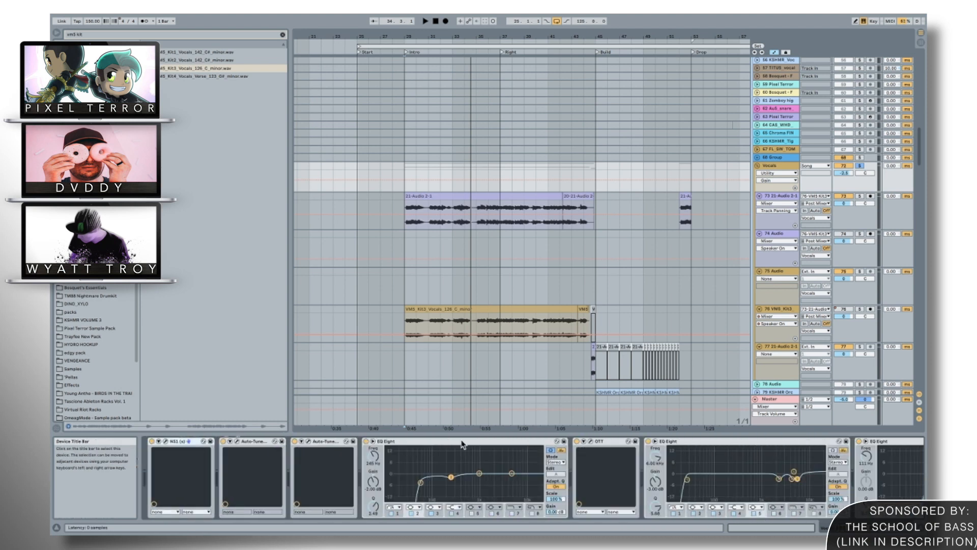
{"action": "left_click", "coordinate": [590, 441]}
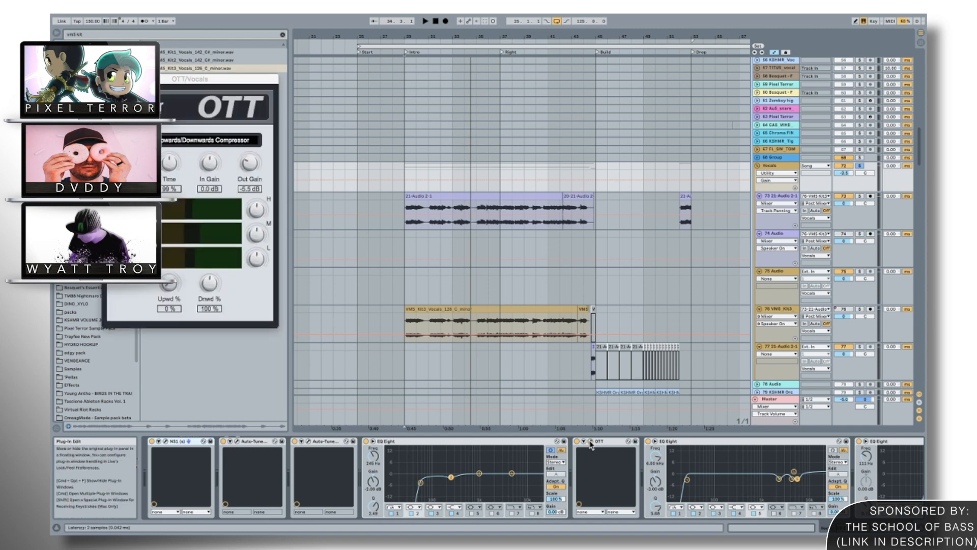
Close the OTT settings and examine the filter bands of the two EQ Eights that follow it on the Vocals group.
{"action": "left_click", "coordinate": [590, 442]}
{"action": "scroll", "coordinate": [591, 458], "scroll_direction": "right", "scroll_amount": 4}
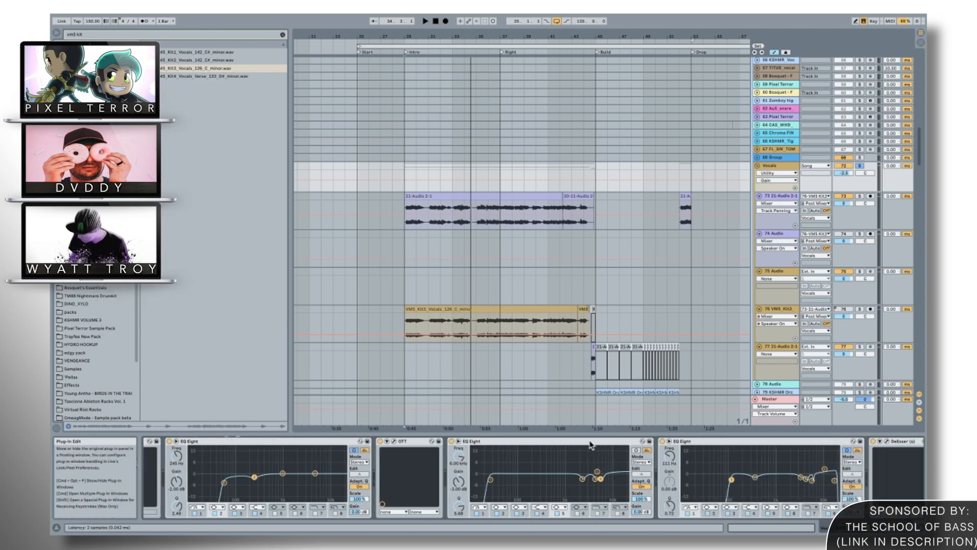
{"action": "scroll", "coordinate": [582, 488], "scroll_direction": "right", "scroll_amount": 4}
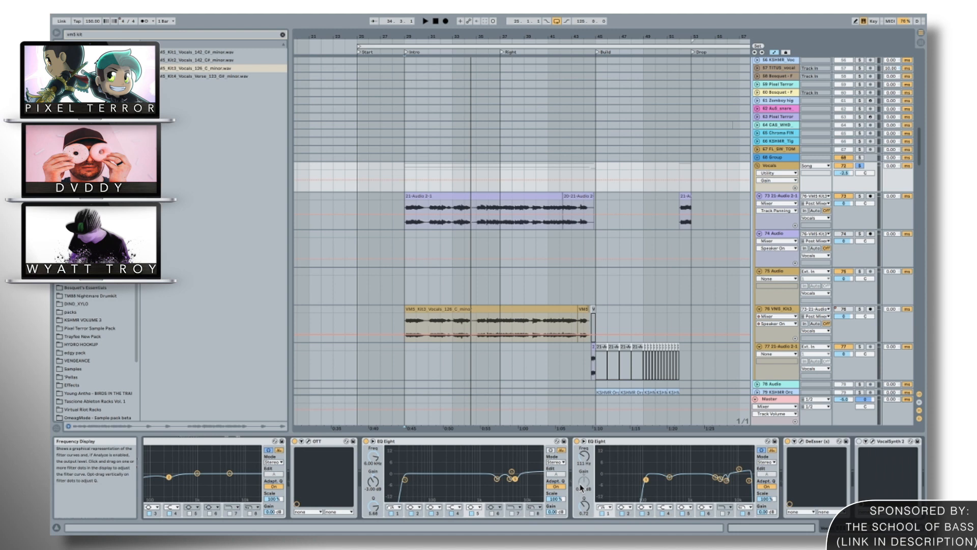
{"action": "left_click", "coordinate": [683, 480]}
{"action": "left_click", "coordinate": [677, 479]}
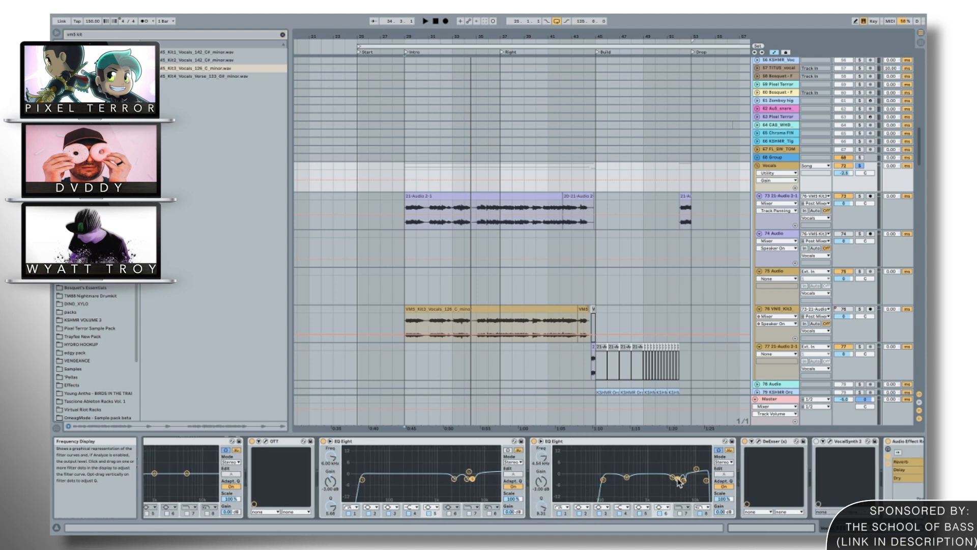
{"action": "scroll", "coordinate": [680, 482], "scroll_direction": "right", "scroll_amount": 4}
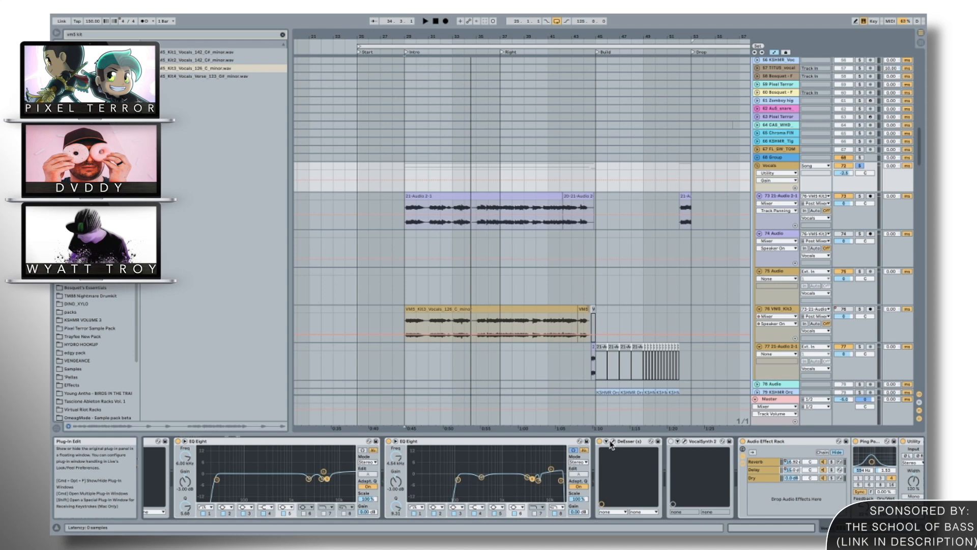
Inspect the DeEsser's settings and its place in the Vocals group's device chain, closing its window when done.
{"action": "left_click", "coordinate": [612, 443]}
{"action": "left_click", "coordinate": [613, 442]}
{"action": "scroll", "coordinate": [616, 443], "scroll_direction": "right", "scroll_amount": 2}
{"action": "scroll", "coordinate": [615, 442], "scroll_direction": "right", "scroll_amount": 3}
{"action": "left_click", "coordinate": [442, 442]}
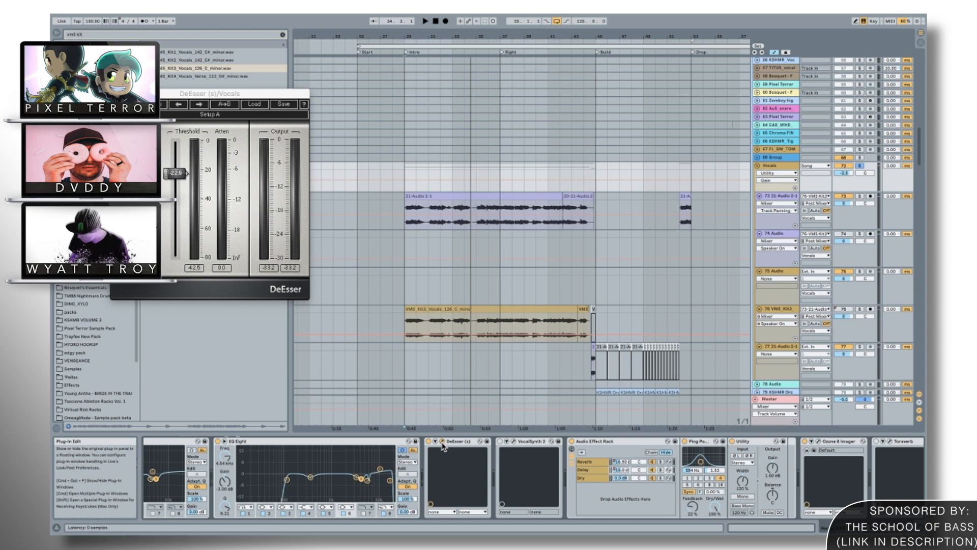
{"action": "left_click", "coordinate": [442, 442]}
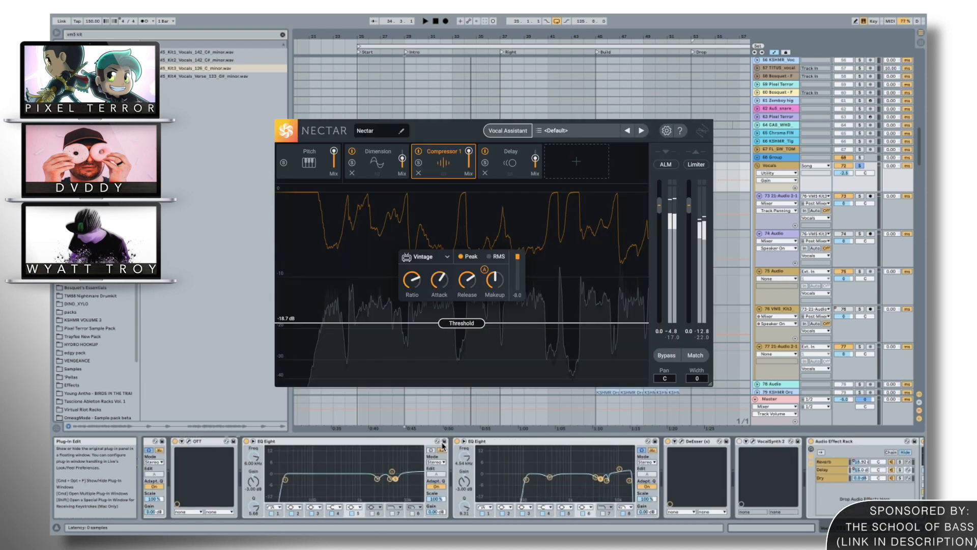
{"action": "scroll", "coordinate": [442, 447], "scroll_direction": "left", "scroll_amount": 6}
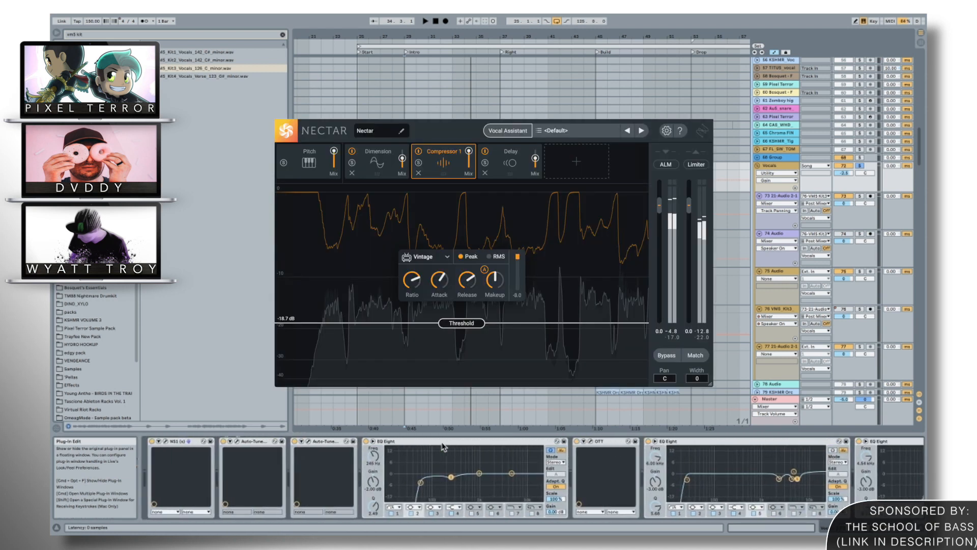
{"action": "scroll", "coordinate": [442, 446], "scroll_direction": "right", "scroll_amount": 10}
{"action": "key", "text": "alt+super+p"}
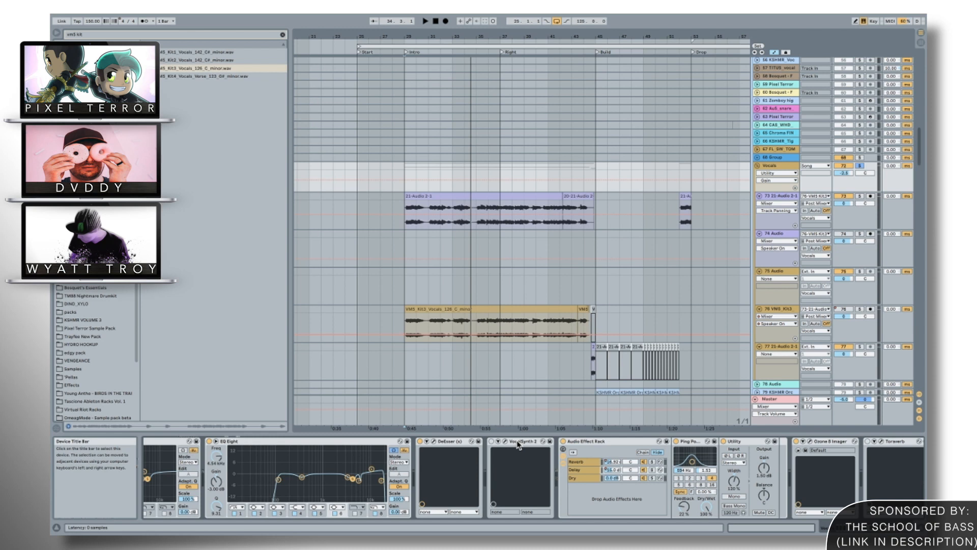
{"action": "left_click", "coordinate": [433, 441]}
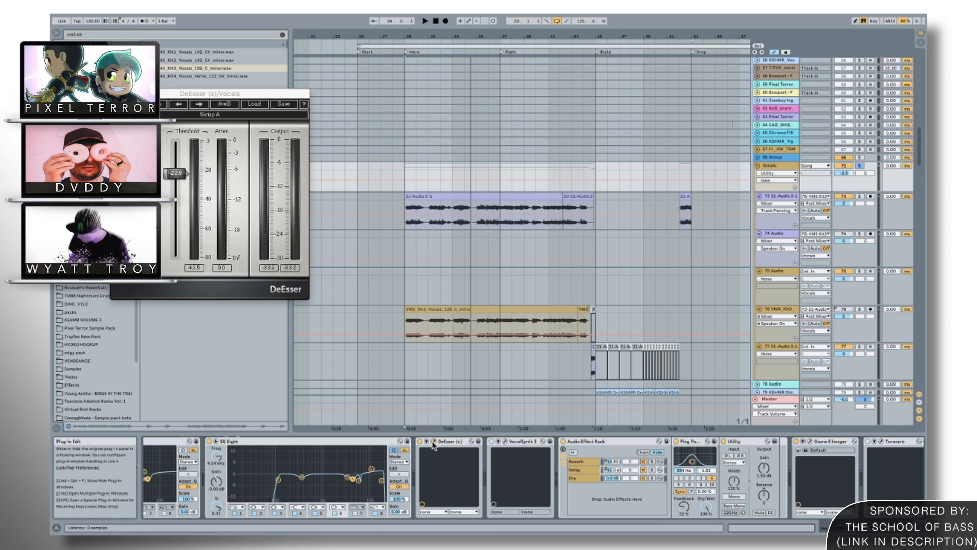
{"action": "left_click", "coordinate": [433, 442]}
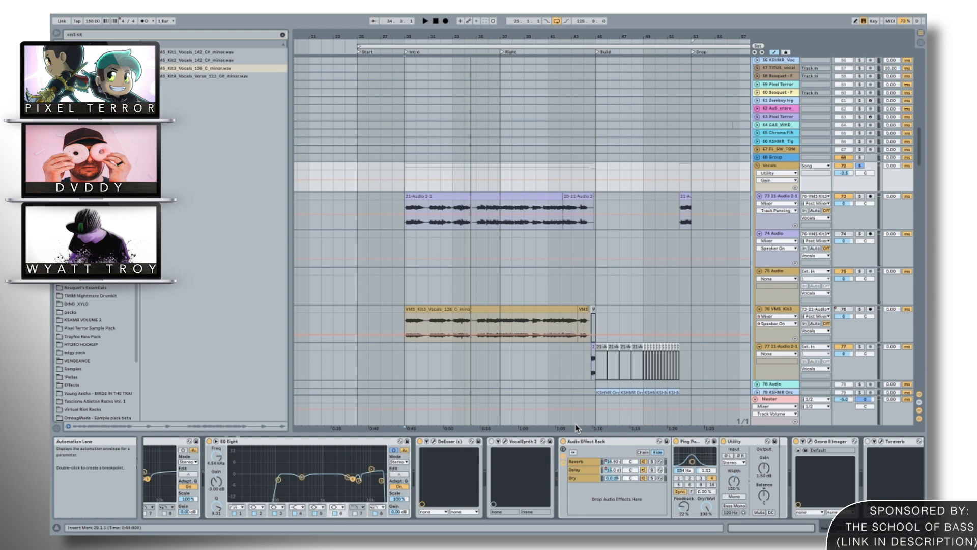
Collapse VocalSynth 2 and view the devices in the Audio Effect Rack's Reverb, Delay and Dry chains.
{"action": "scroll", "coordinate": [437, 445], "scroll_direction": "right", "scroll_amount": 3}
{"action": "scroll", "coordinate": [430, 443], "scroll_direction": "right", "scroll_amount": 2}
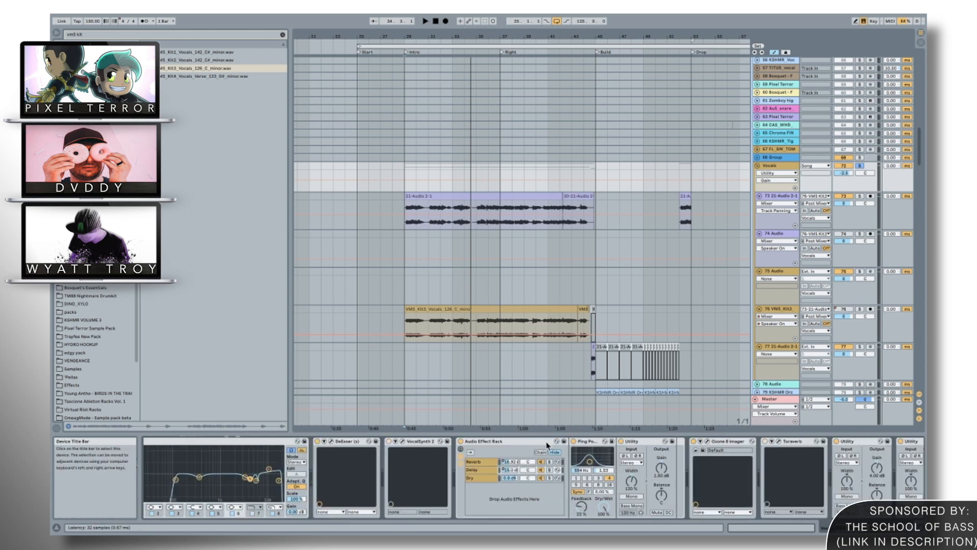
{"action": "double_click", "coordinate": [430, 442]}
{"action": "left_click", "coordinate": [428, 463]}
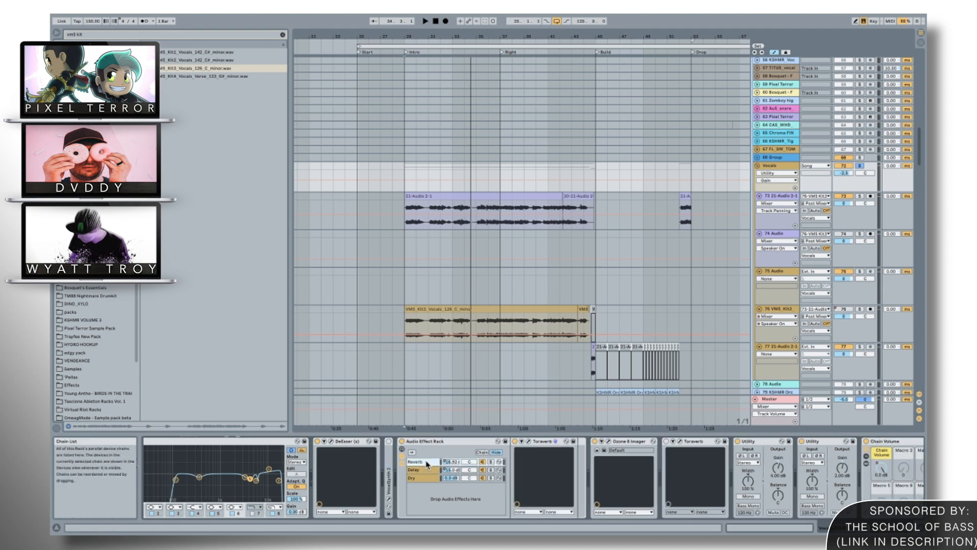
{"action": "left_click", "coordinate": [420, 471]}
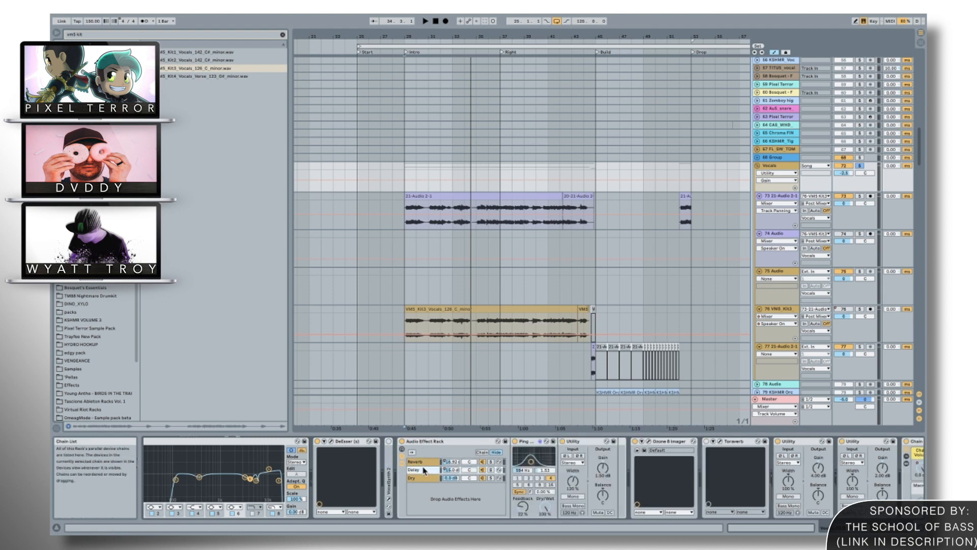
{"action": "left_click", "coordinate": [427, 464]}
{"action": "left_click", "coordinate": [426, 469]}
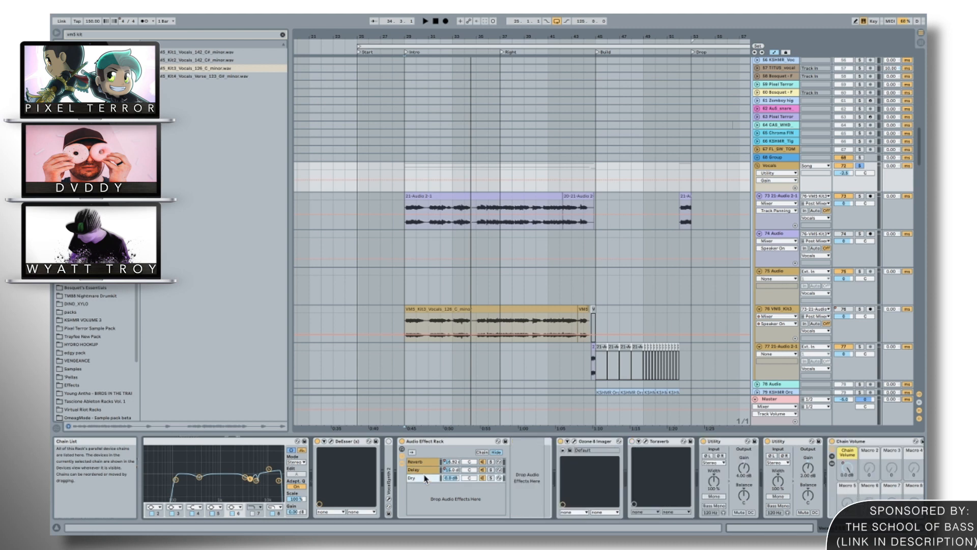
Inspect the Toraverb settings in the rack's Reverb chain, and check the devices in its Delay chain.
{"action": "left_click", "coordinate": [428, 464]}
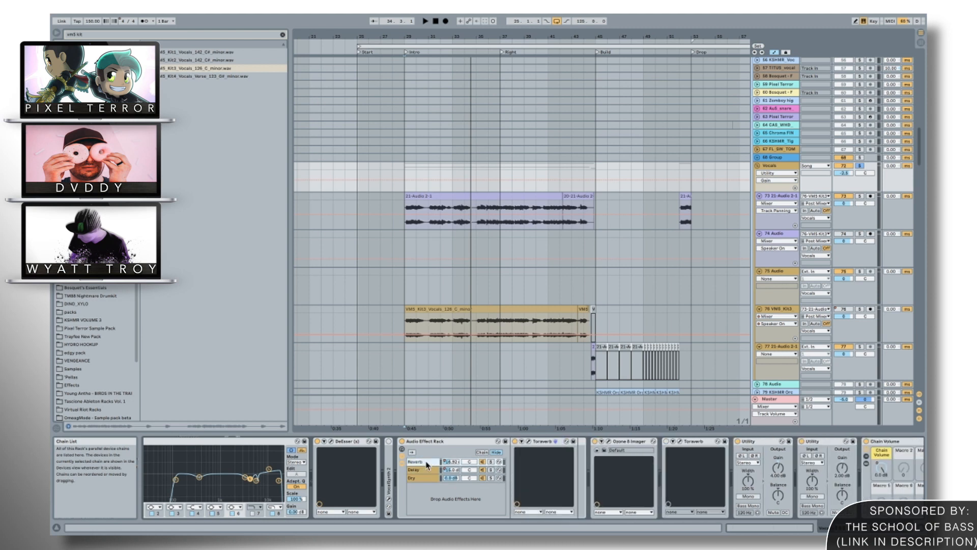
{"action": "left_click", "coordinate": [528, 441]}
{"action": "left_click", "coordinate": [529, 442]}
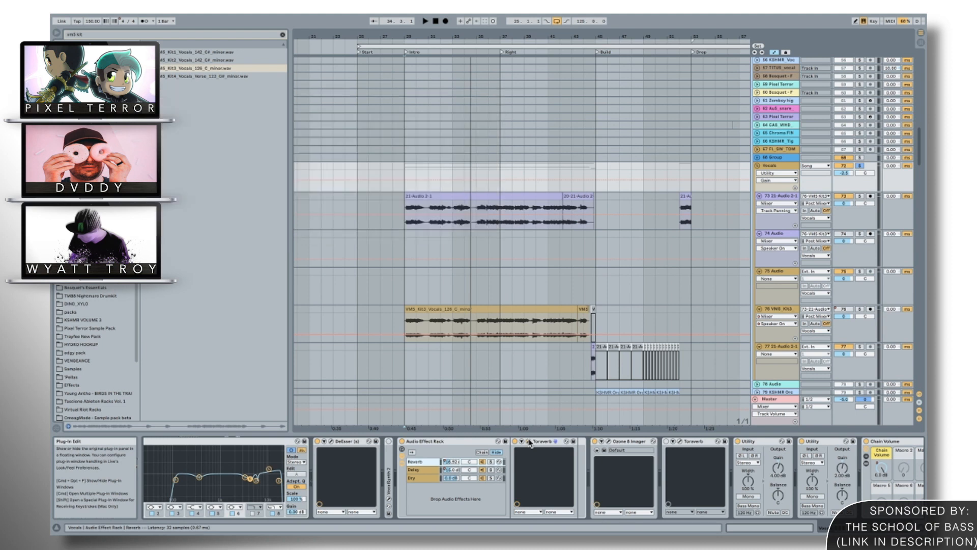
{"action": "left_click", "coordinate": [414, 472]}
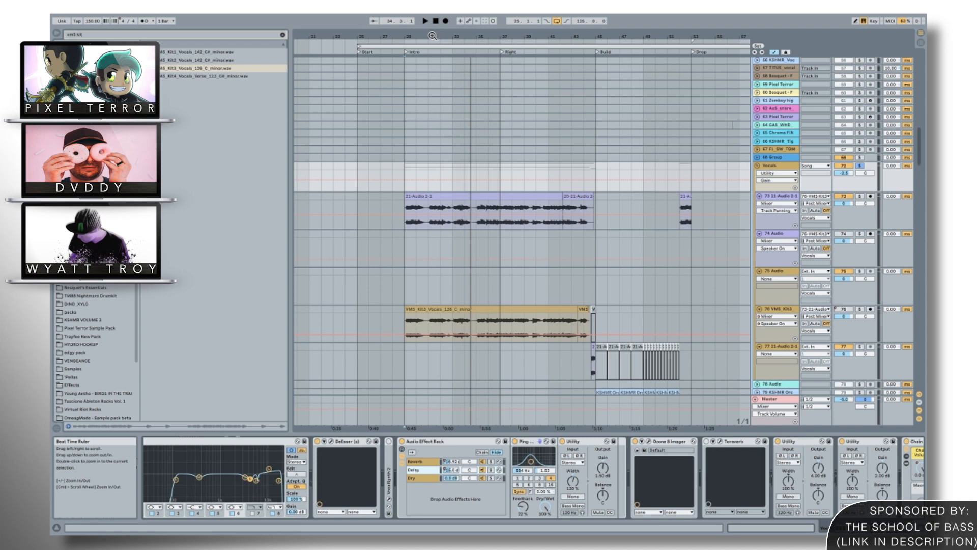
{"action": "left_click_drag", "start_coordinate": [433, 35], "coordinate": [432, 28]}
{"action": "left_click_drag", "start_coordinate": [432, 36], "coordinate": [432, 35]}
{"action": "left_click", "coordinate": [414, 461]}
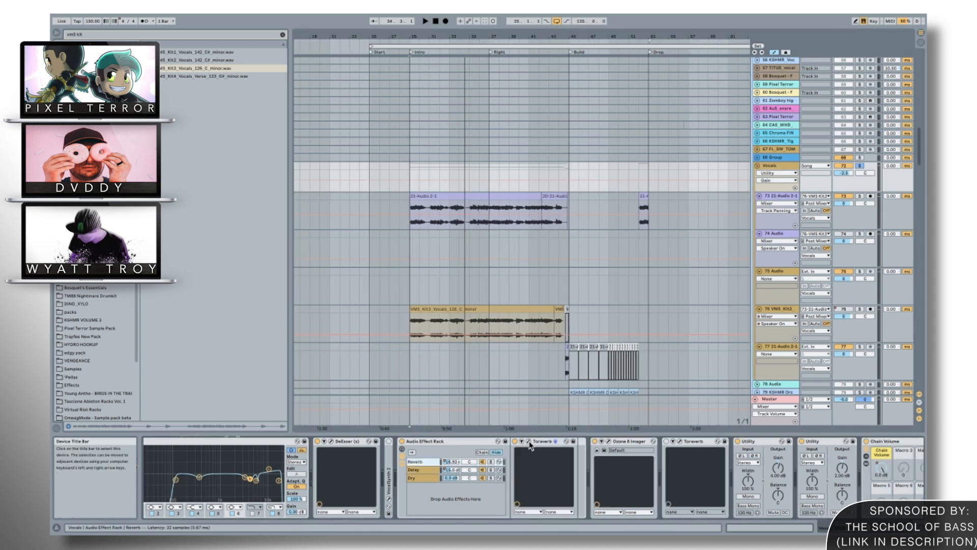
{"action": "left_click", "coordinate": [528, 441]}
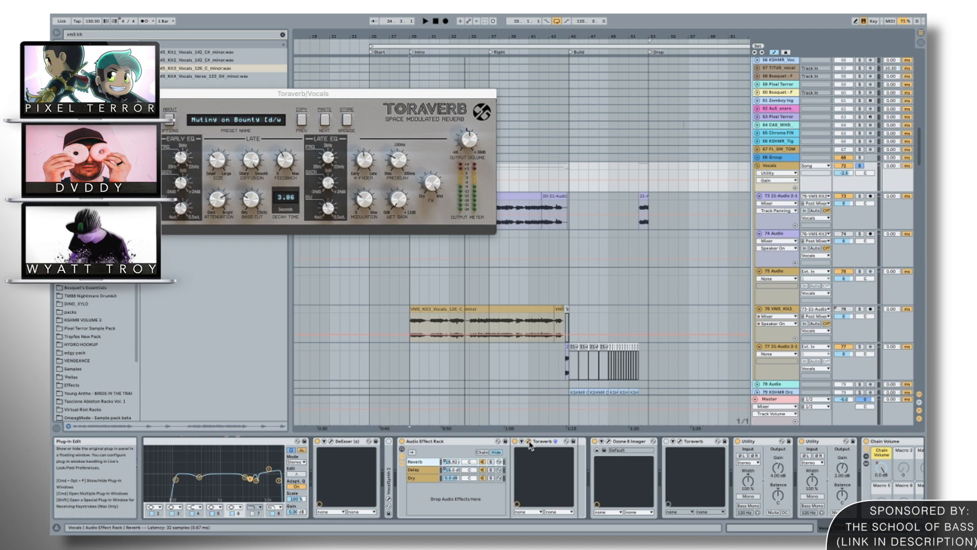
{"action": "left_click", "coordinate": [529, 442]}
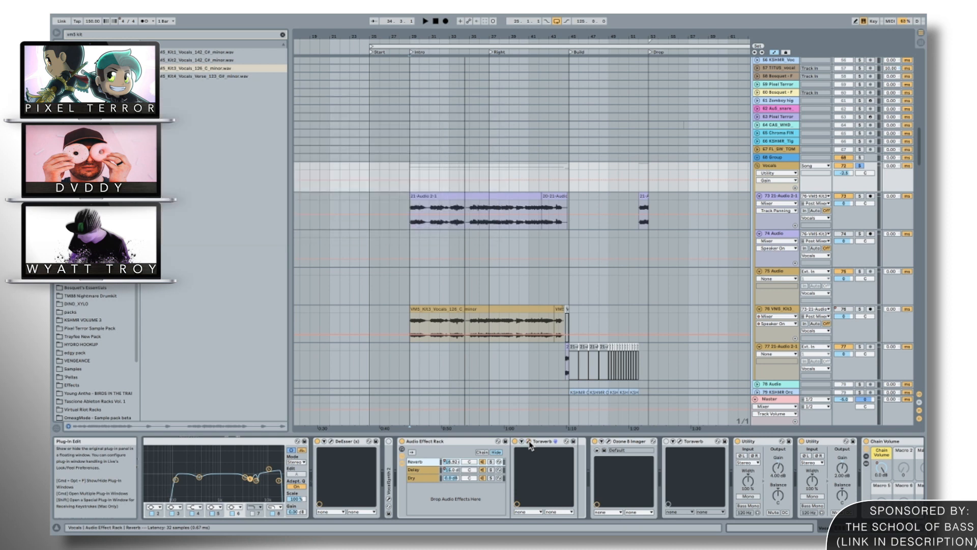
Look over the vocal clips from the Intro to the Dirty section, and compare the rack's Reverb and Delay chains.
{"action": "left_click_drag", "start_coordinate": [501, 39], "coordinate": [502, 39]}
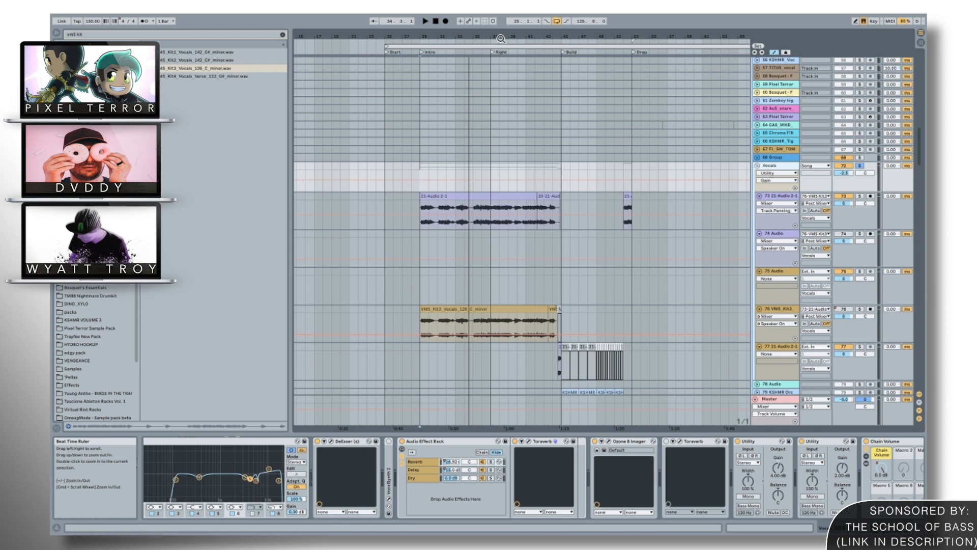
{"action": "left_click_drag", "start_coordinate": [502, 39], "coordinate": [501, 38]}
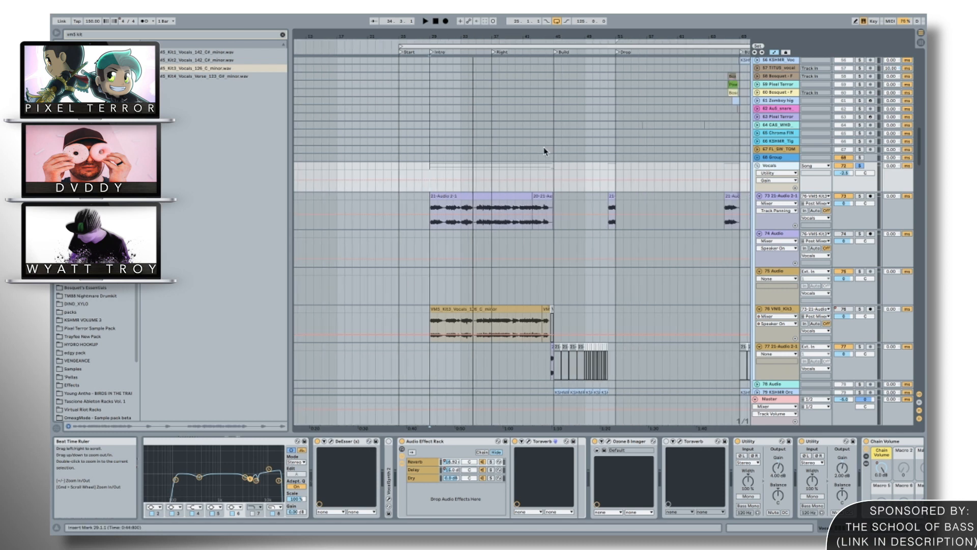
{"action": "scroll", "coordinate": [545, 156], "scroll_direction": "right", "scroll_amount": 1}
{"action": "scroll", "coordinate": [545, 156], "scroll_direction": "right", "scroll_amount": 3}
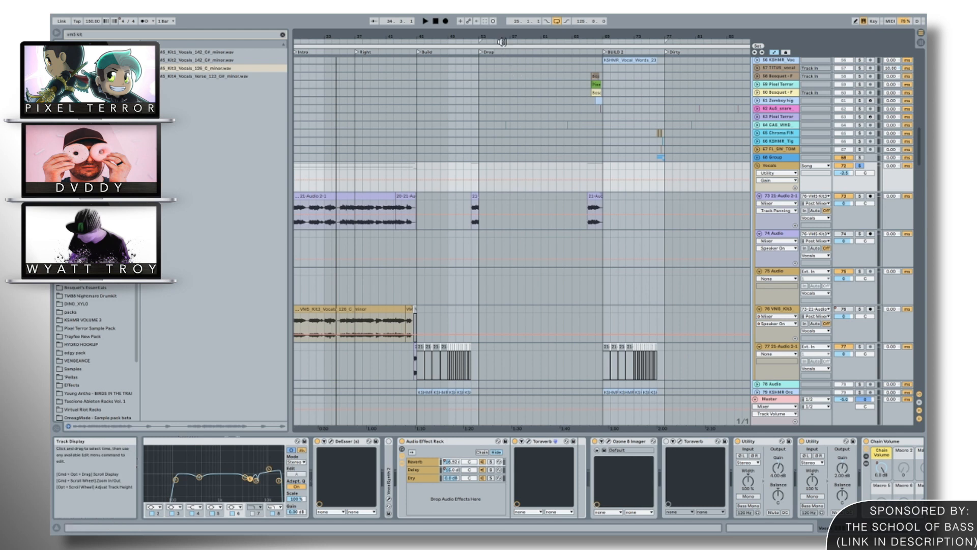
{"action": "left_click_drag", "start_coordinate": [504, 40], "coordinate": [504, 38]}
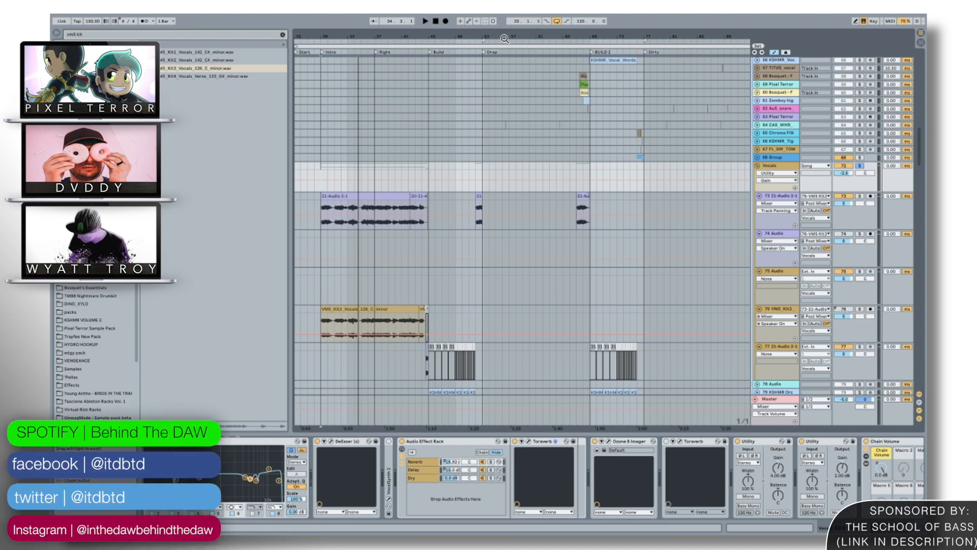
{"action": "left_click", "coordinate": [422, 461]}
{"action": "left_click", "coordinate": [424, 468]}
{"action": "left_click", "coordinate": [423, 462]}
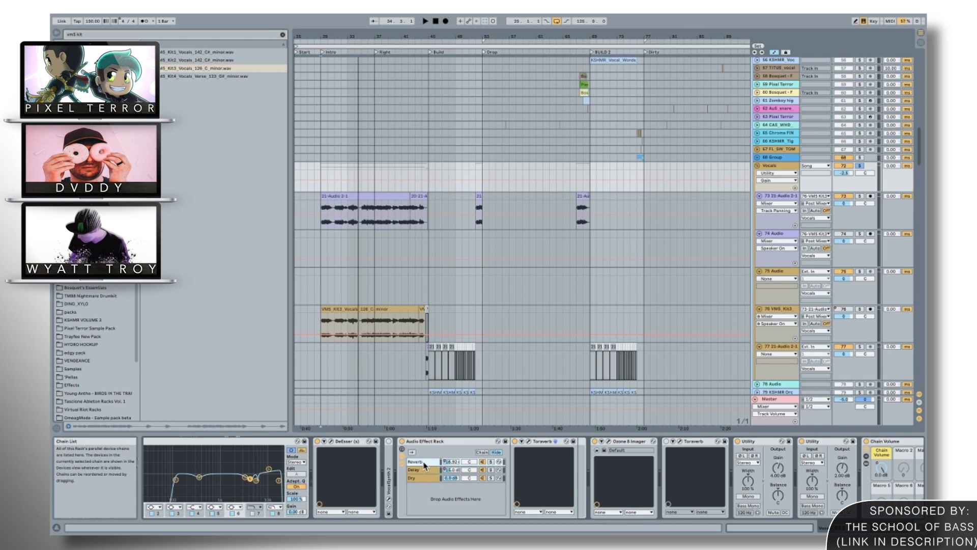
{"action": "left_click", "coordinate": [425, 469]}
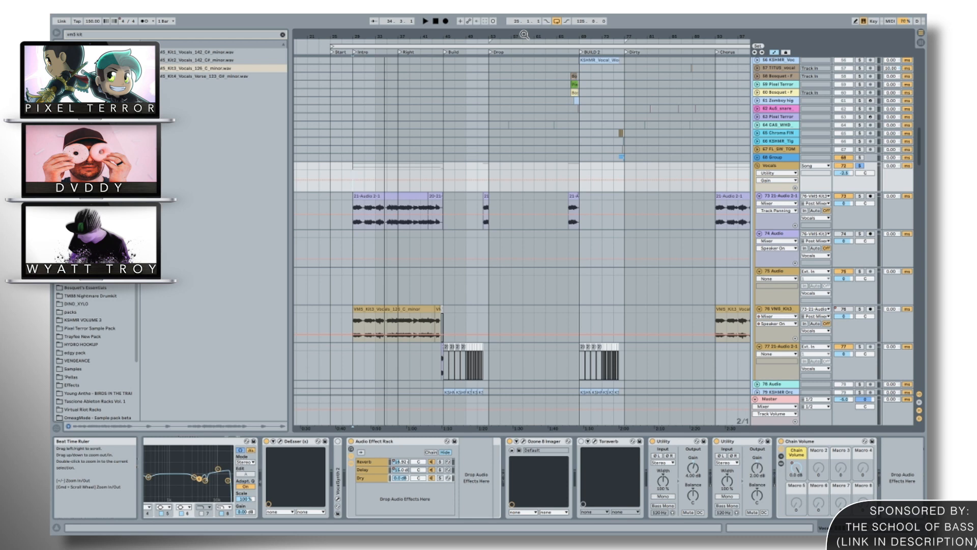
Find the Basses group in the arrangement, select it at the Drop, and examine its device chain.
{"action": "left_click_drag", "start_coordinate": [524, 34], "coordinate": [524, 31]}
{"action": "scroll", "coordinate": [532, 249], "scroll_direction": "up", "scroll_amount": 7}
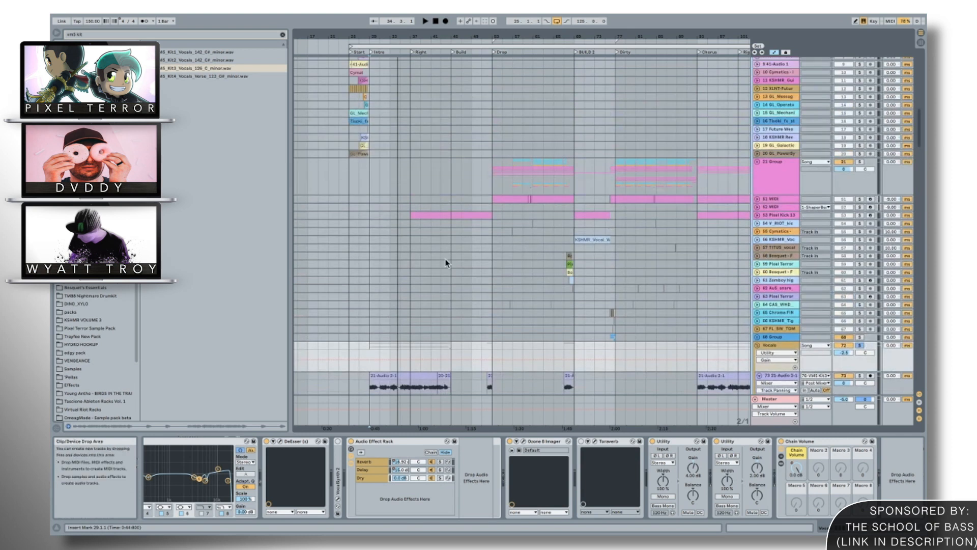
{"action": "scroll", "coordinate": [446, 263], "scroll_direction": "up", "scroll_amount": 8}
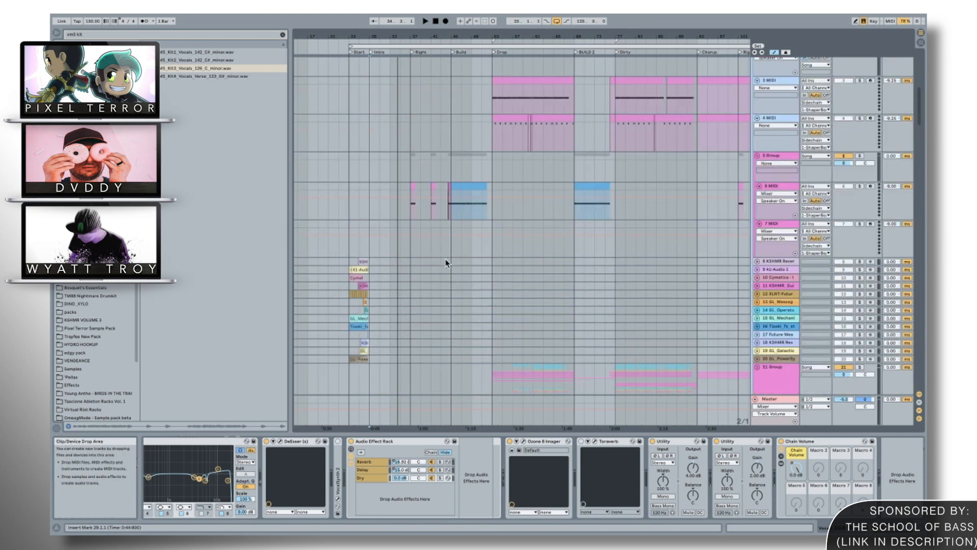
{"action": "scroll", "coordinate": [445, 262], "scroll_direction": "down", "scroll_amount": 15}
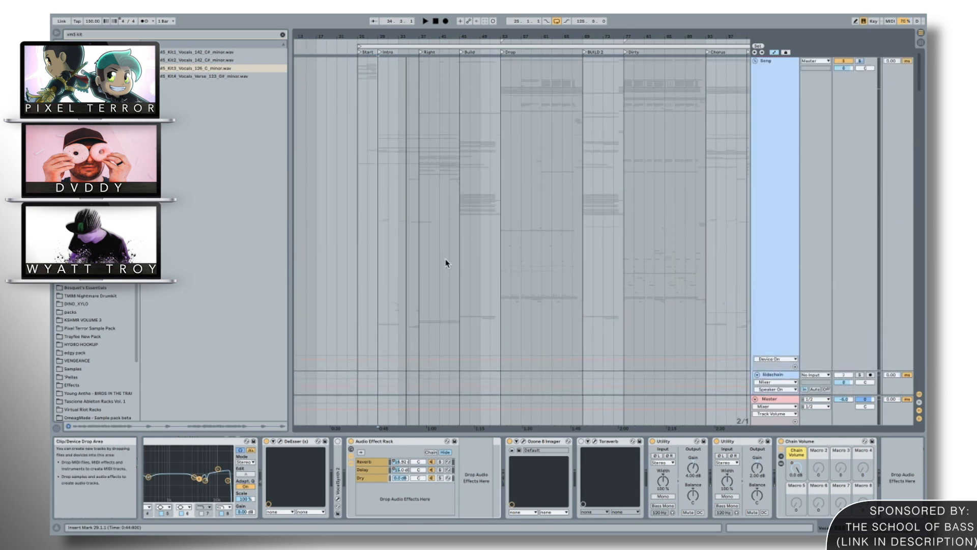
{"action": "scroll", "coordinate": [445, 262], "scroll_direction": "down", "scroll_amount": 20}
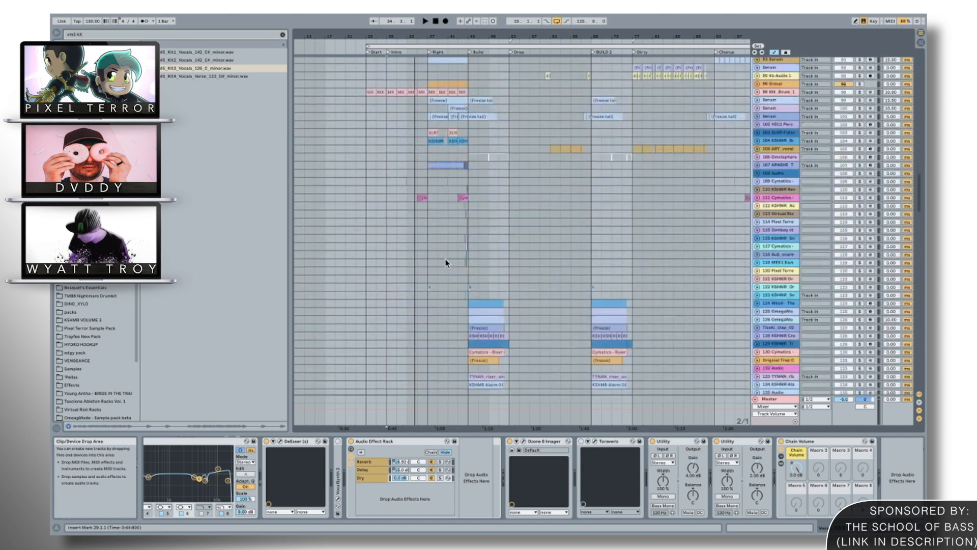
{"action": "left_click", "coordinate": [513, 353]}
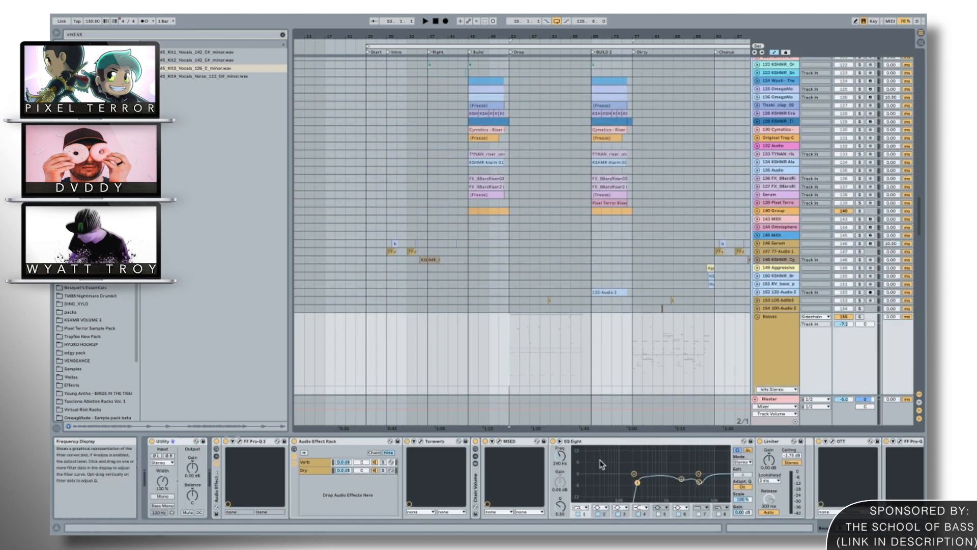
{"action": "scroll", "coordinate": [602, 464], "scroll_direction": "down", "scroll_amount": 5}
{"action": "left_click", "coordinate": [797, 469]}
{"action": "scroll", "coordinate": [591, 261], "scroll_direction": "down", "scroll_amount": 6}
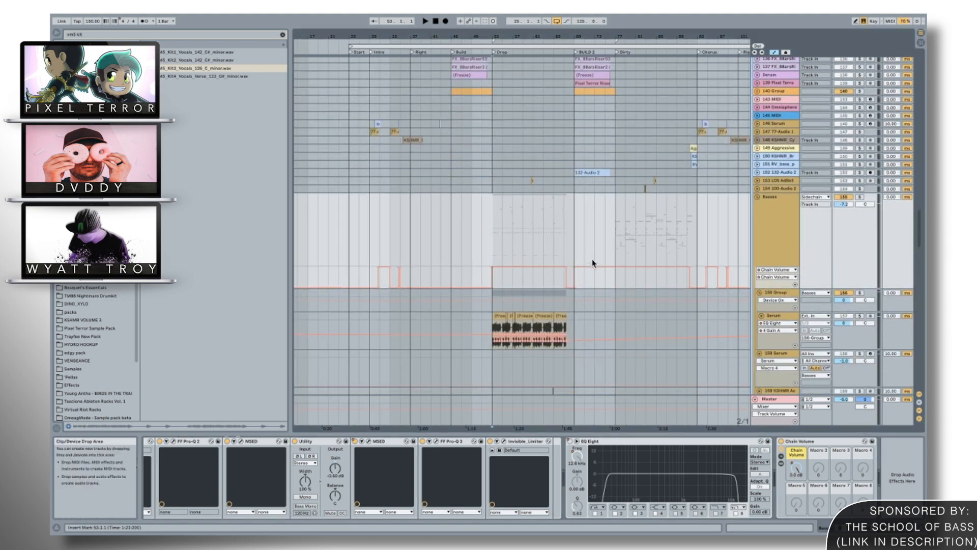
Check the chain list of the Basses group's Chain Volume rack, hide it again, and look over the group's tracks.
{"action": "left_click", "coordinate": [782, 466]}
{"action": "left_click", "coordinate": [781, 466]}
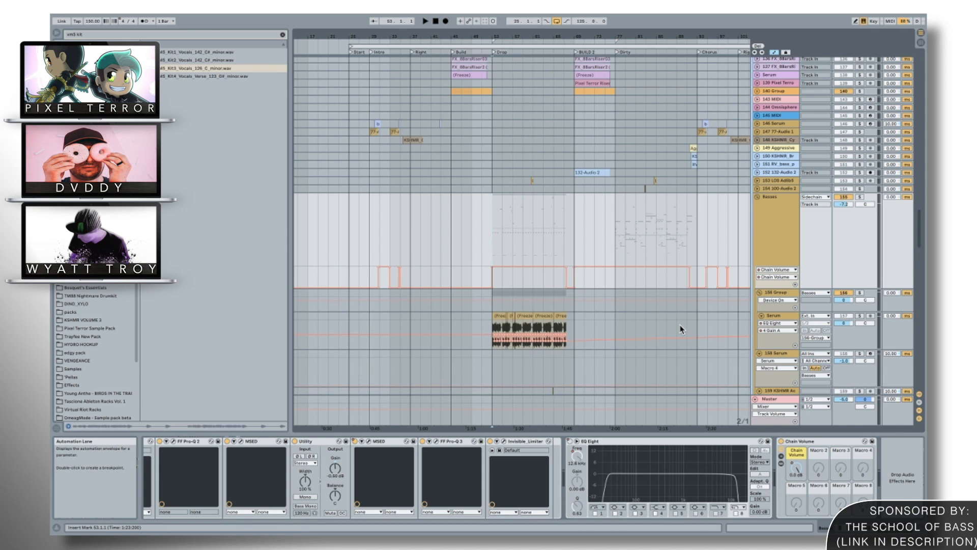
{"action": "left_click", "coordinate": [781, 456]}
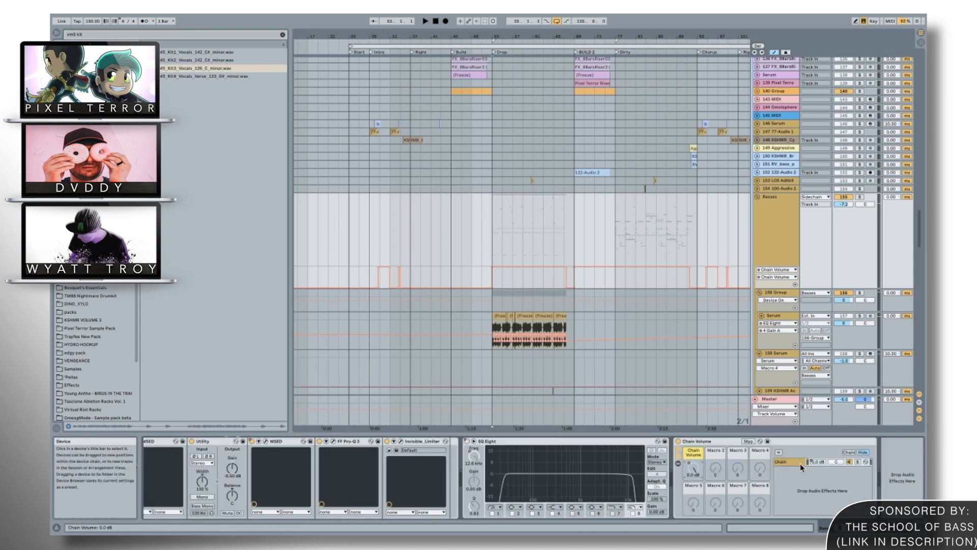
{"action": "left_click", "coordinate": [678, 456]}
{"action": "scroll", "coordinate": [543, 293], "scroll_direction": "down", "scroll_amount": 10}
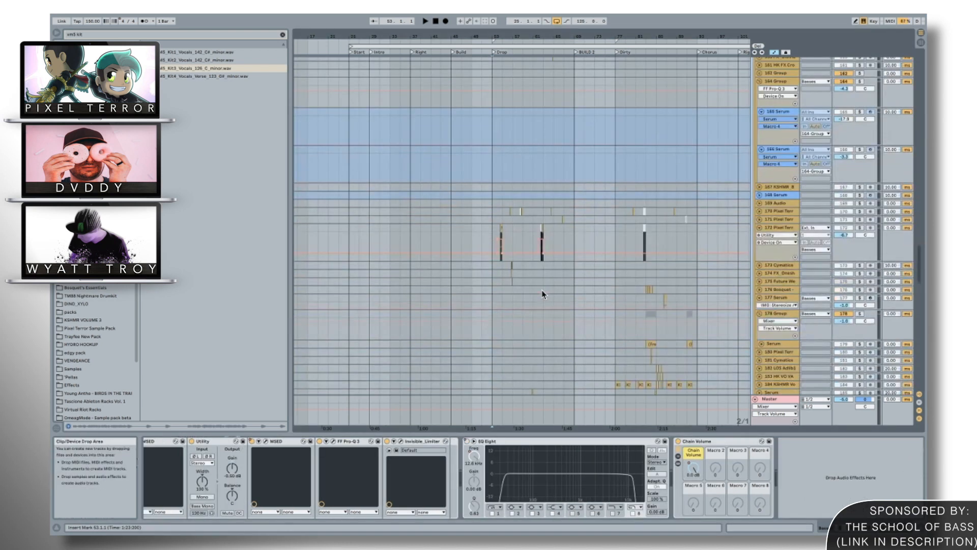
Find the 195 Lev2_Bass track at the Drop and select it to examine its device chain.
{"action": "left_click_drag", "start_coordinate": [499, 38], "coordinate": [501, 80]}
{"action": "scroll", "coordinate": [491, 242], "scroll_direction": "down", "scroll_amount": 5}
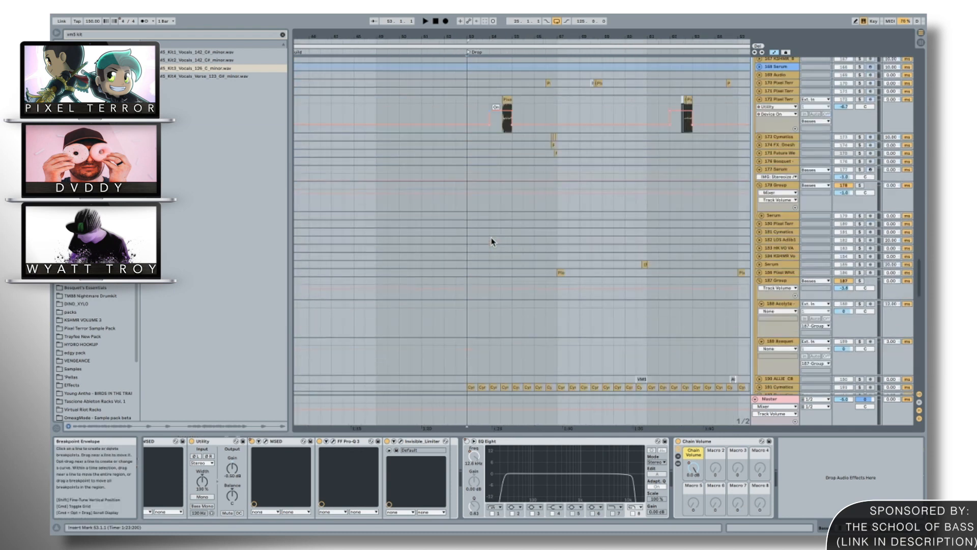
{"action": "scroll", "coordinate": [491, 242], "scroll_direction": "down", "scroll_amount": 8}
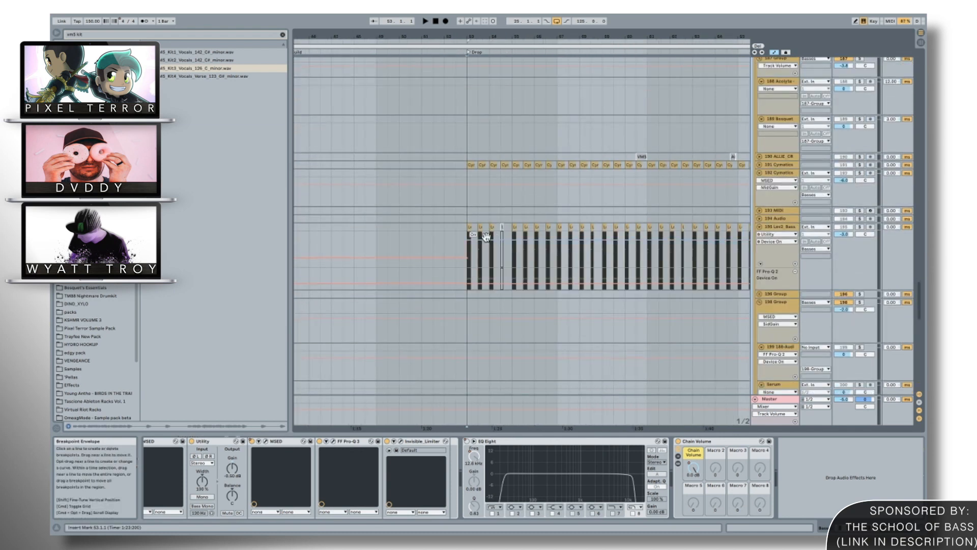
{"action": "left_click", "coordinate": [464, 230]}
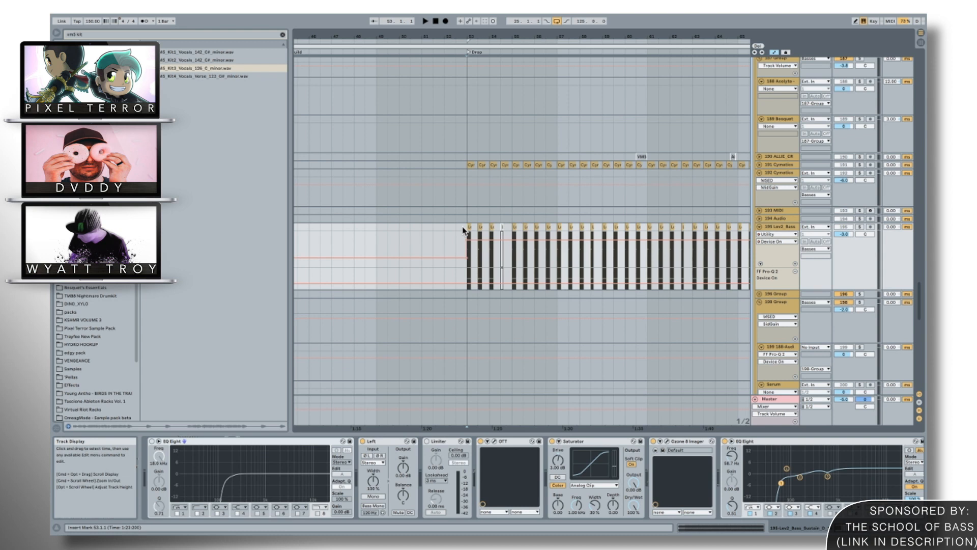
Look over the bass tracks from the Drop to the Dirty section, and check the devices on the 208 ZAP 2 track.
{"action": "scroll", "coordinate": [447, 305], "scroll_direction": "up", "scroll_amount": 10}
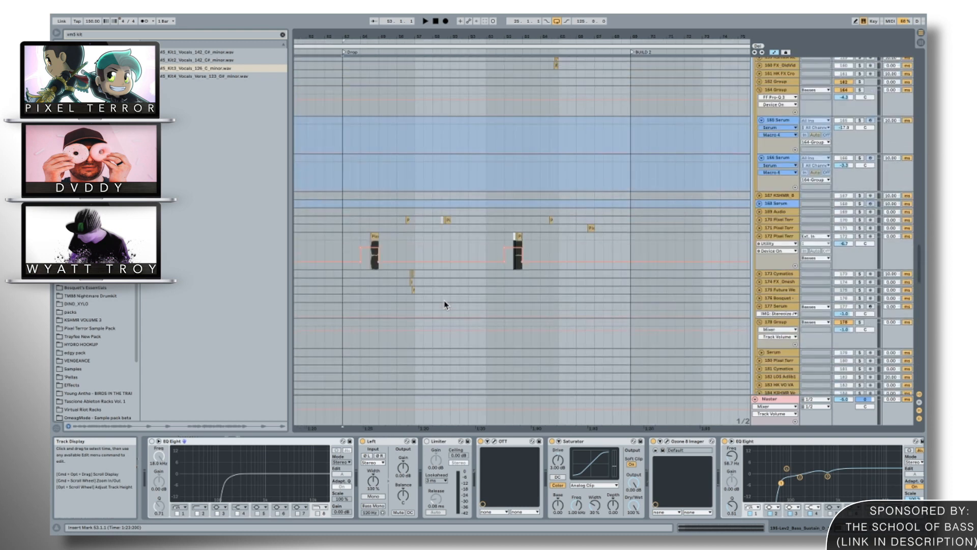
{"action": "scroll", "coordinate": [447, 304], "scroll_direction": "up", "scroll_amount": 5}
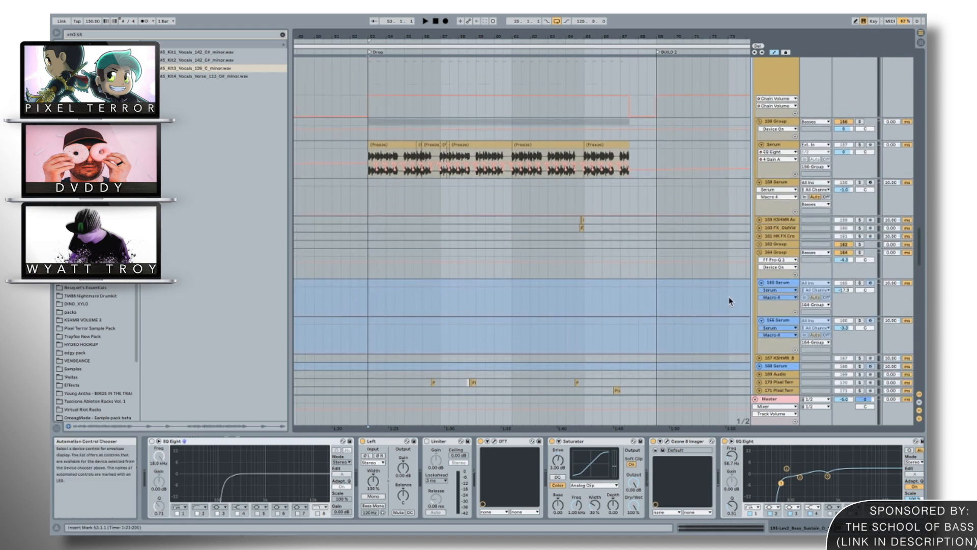
{"action": "scroll", "coordinate": [730, 301], "scroll_direction": "down", "scroll_amount": 15}
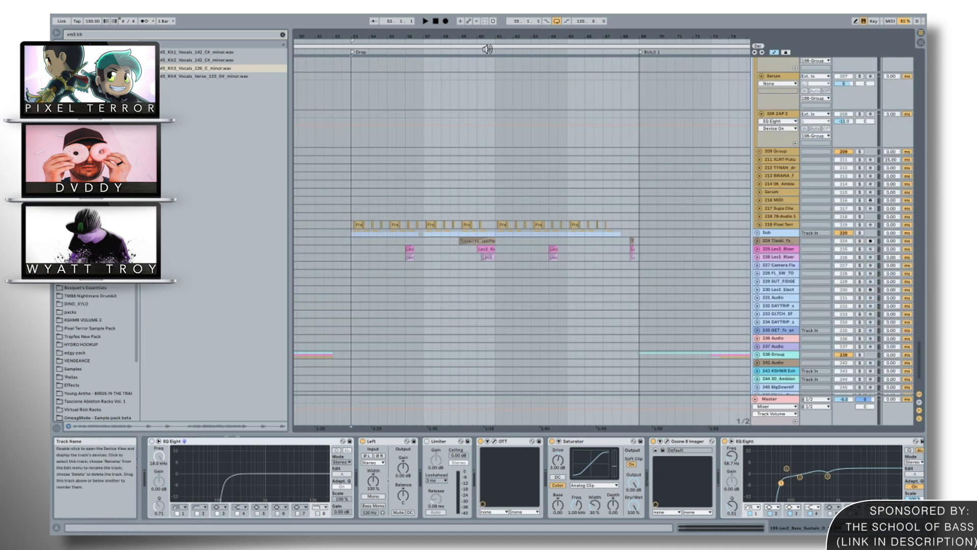
{"action": "left_click_drag", "start_coordinate": [653, 36], "coordinate": [654, 30]}
{"action": "scroll", "coordinate": [630, 133], "scroll_direction": "right", "scroll_amount": 4}
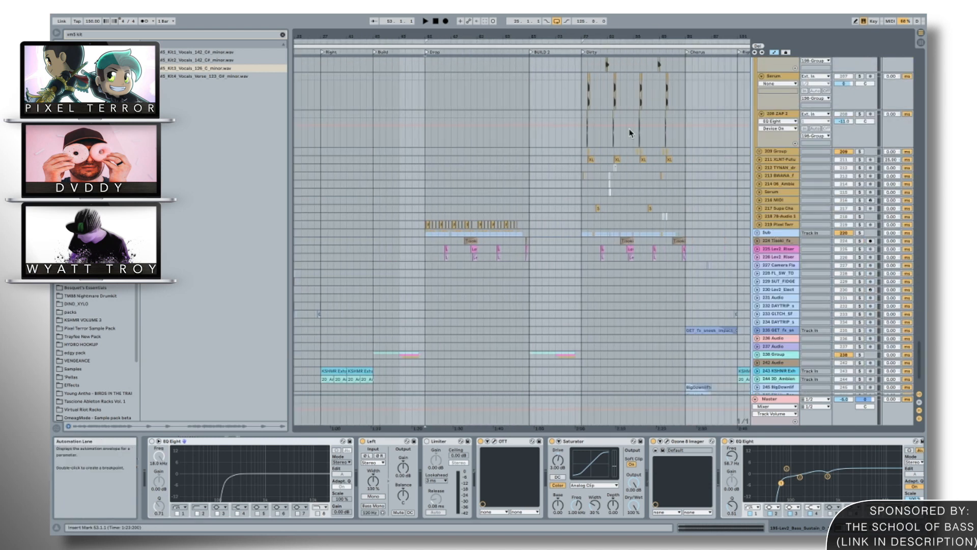
{"action": "left_click", "coordinate": [583, 145]}
{"action": "scroll", "coordinate": [582, 147], "scroll_direction": "up", "scroll_amount": 2}
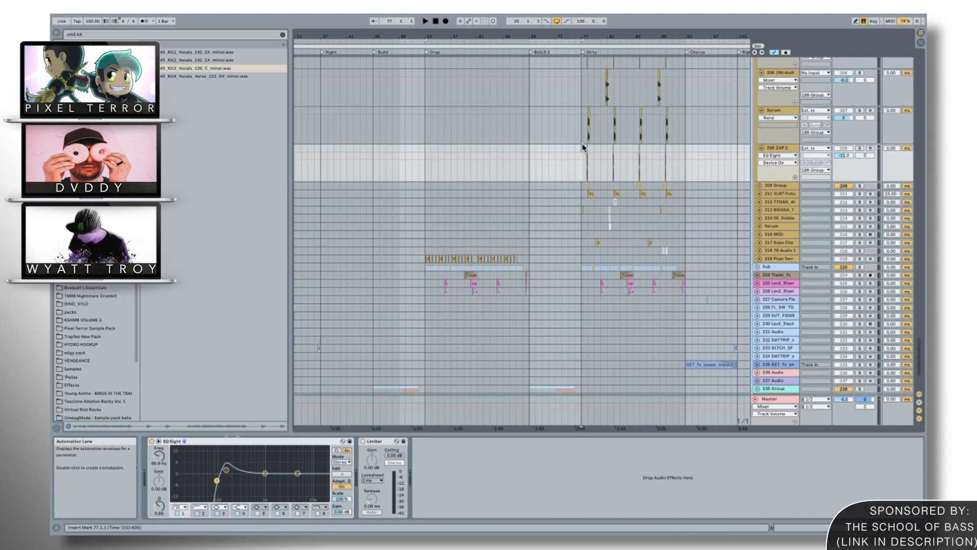
Find the 198 group's layers at the start of the Dirty section, and check the devices on its first two Serum tracks.
{"action": "scroll", "coordinate": [582, 148], "scroll_direction": "up", "scroll_amount": 7}
{"action": "scroll", "coordinate": [582, 148], "scroll_direction": "right", "scroll_amount": 1}
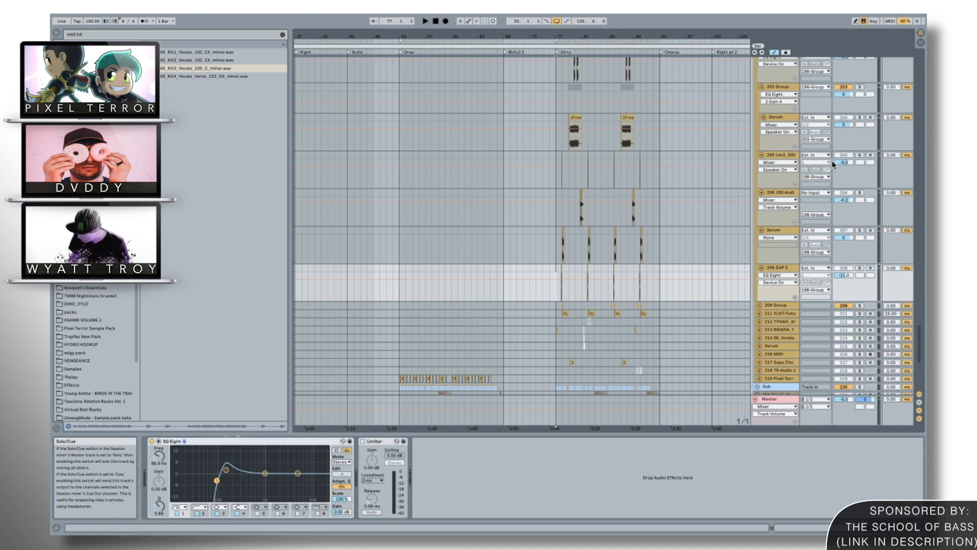
{"action": "scroll", "coordinate": [630, 128], "scroll_direction": "up", "scroll_amount": 12}
{"action": "left_click_drag", "start_coordinate": [603, 36], "coordinate": [608, 59]}
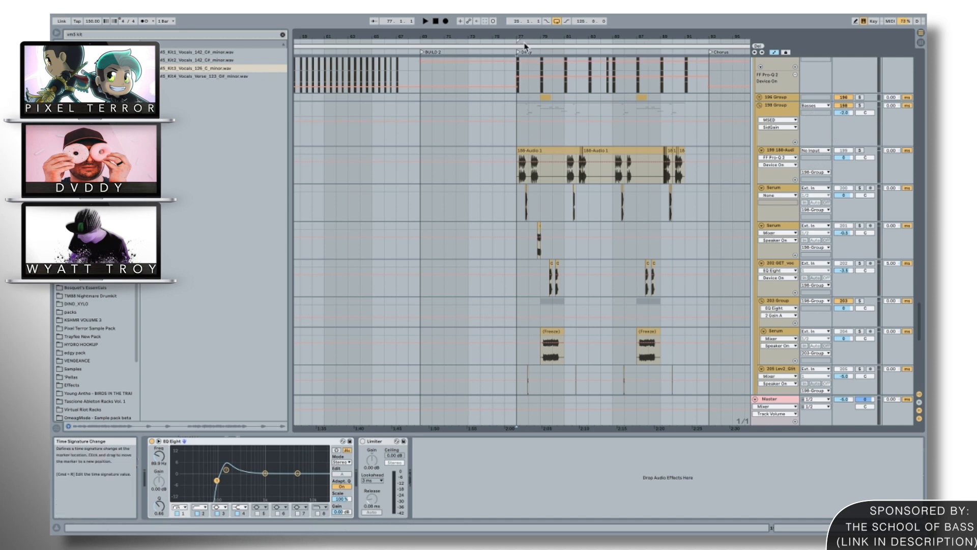
{"action": "left_click_drag", "start_coordinate": [527, 35], "coordinate": [527, 86]}
{"action": "left_click", "coordinate": [510, 218]}
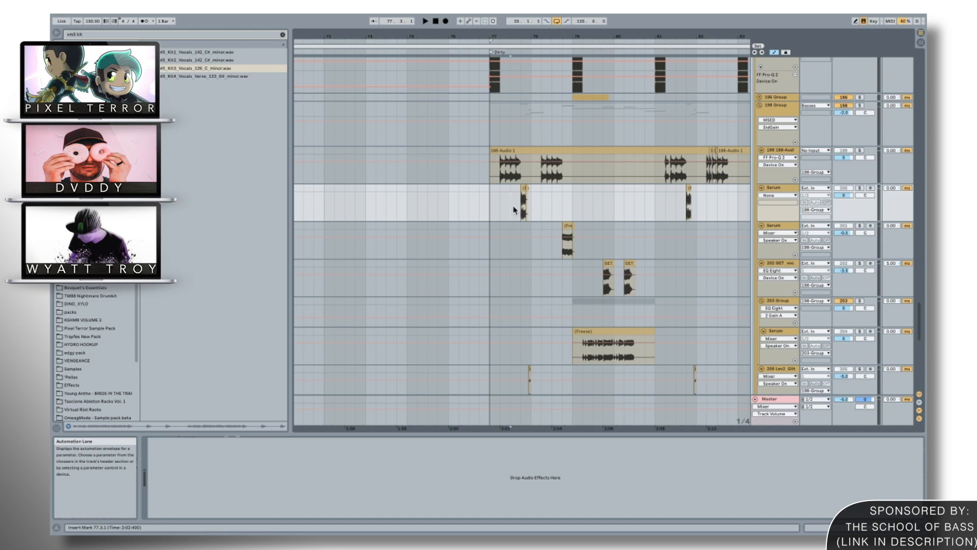
{"action": "scroll", "coordinate": [489, 207], "scroll_direction": "right", "scroll_amount": 1}
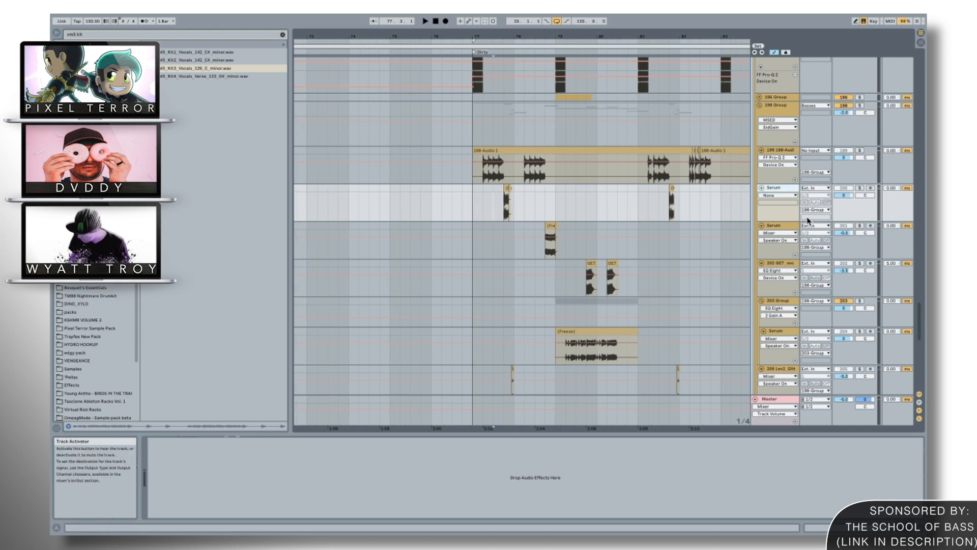
{"action": "left_click", "coordinate": [787, 230]}
Look over the 198 group's layers, and compare the device chains of the 188-Audio track and the two Serum tracks below it.
{"action": "scroll", "coordinate": [697, 246], "scroll_direction": "down", "scroll_amount": 10}
{"action": "scroll", "coordinate": [697, 246], "scroll_direction": "right", "scroll_amount": 2}
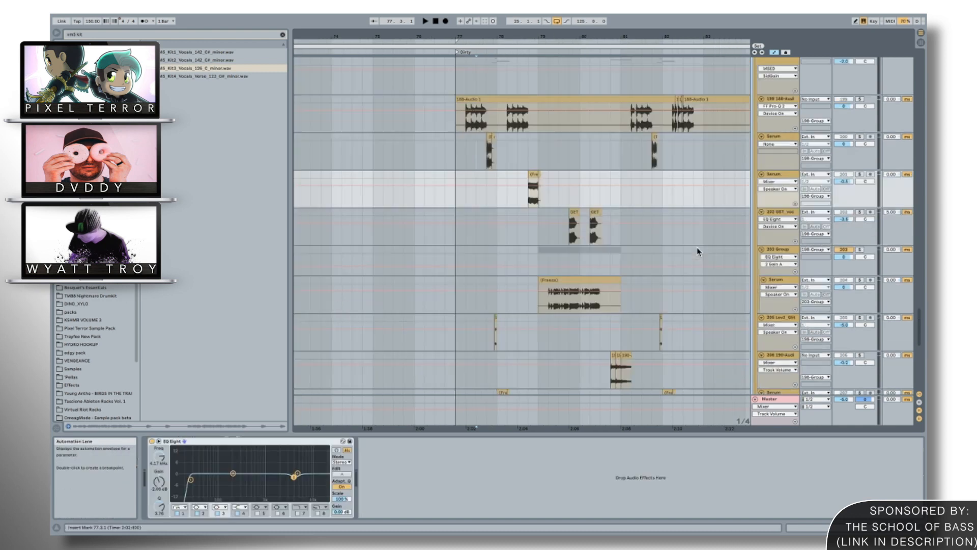
{"action": "scroll", "coordinate": [726, 177], "scroll_direction": "down", "scroll_amount": 5}
{"action": "scroll", "coordinate": [726, 177], "scroll_direction": "right", "scroll_amount": 1}
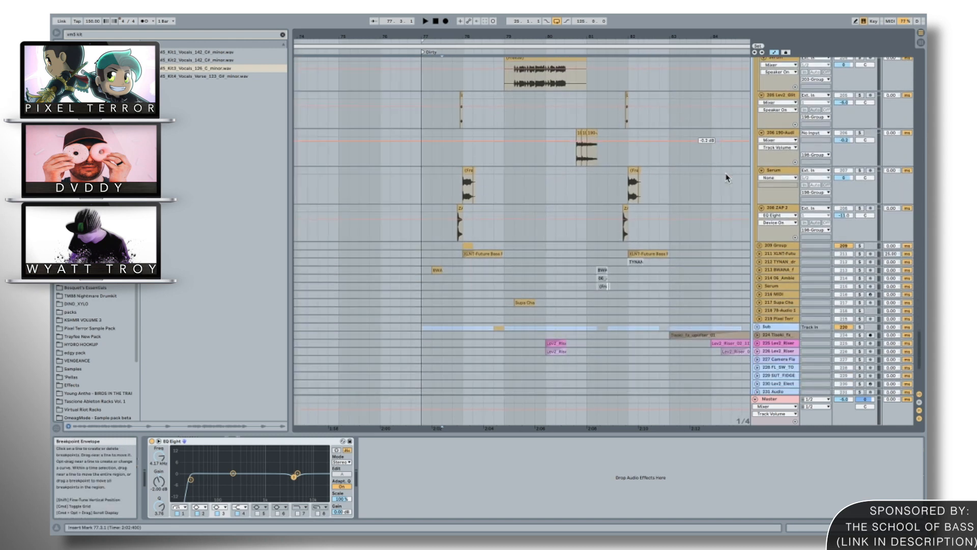
{"action": "scroll", "coordinate": [792, 224], "scroll_direction": "up", "scroll_amount": 12}
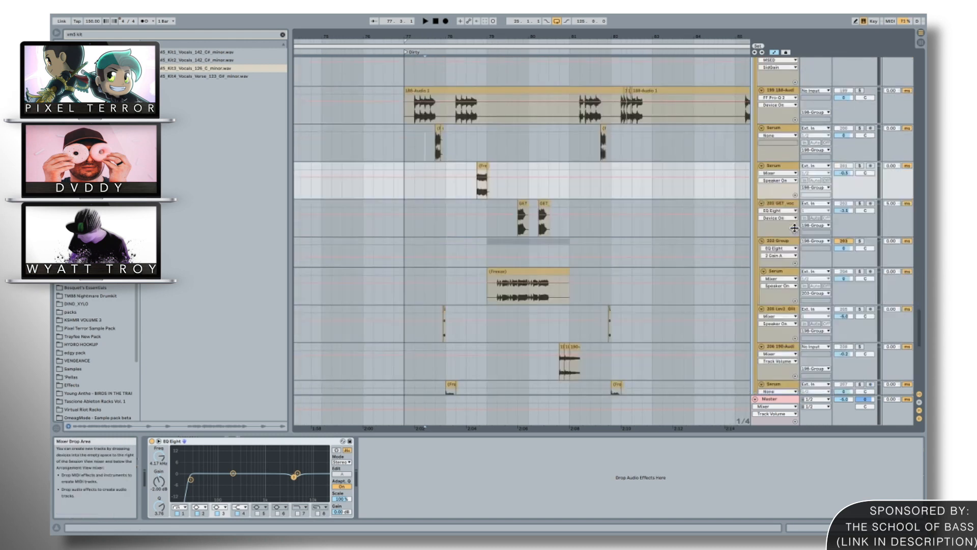
{"action": "left_click", "coordinate": [783, 171]}
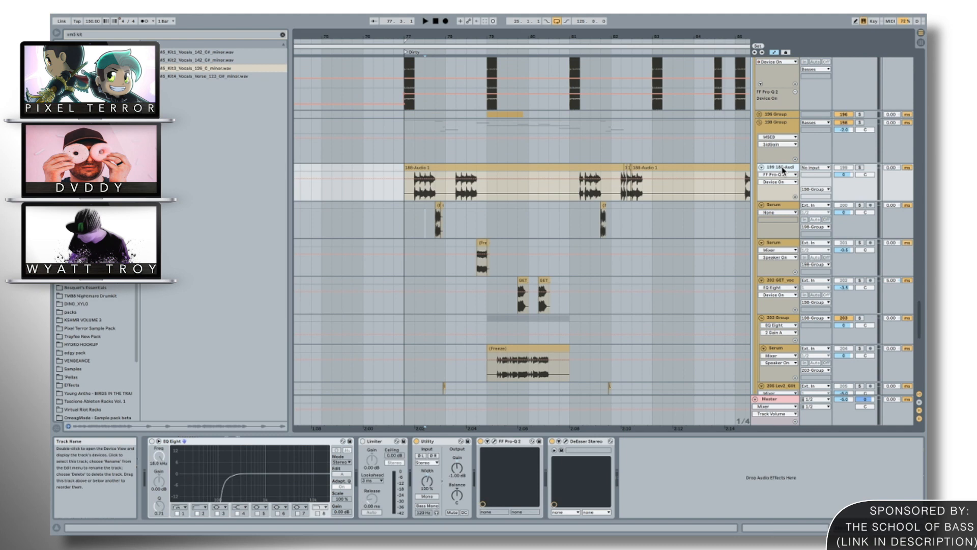
{"action": "left_click", "coordinate": [787, 210]}
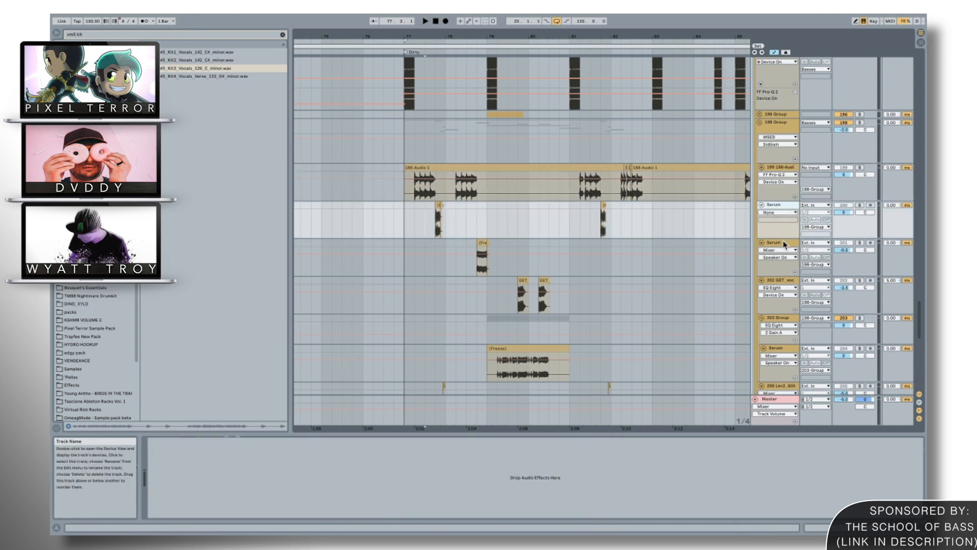
{"action": "left_click", "coordinate": [785, 244]}
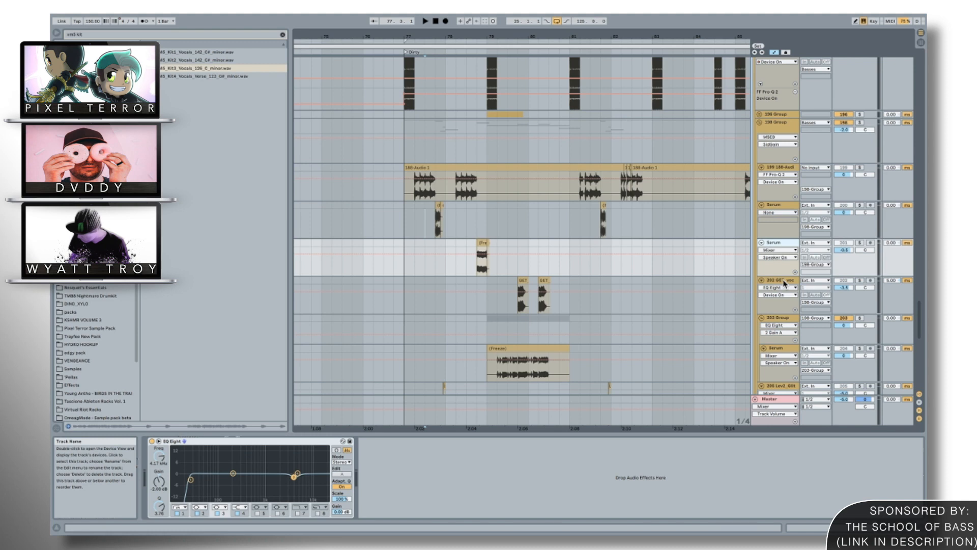
Look over the Dirty section's bass layers, and select the 158 Serum track at the Drop to examine its device chain.
{"action": "scroll", "coordinate": [784, 284], "scroll_direction": "up", "scroll_amount": 2}
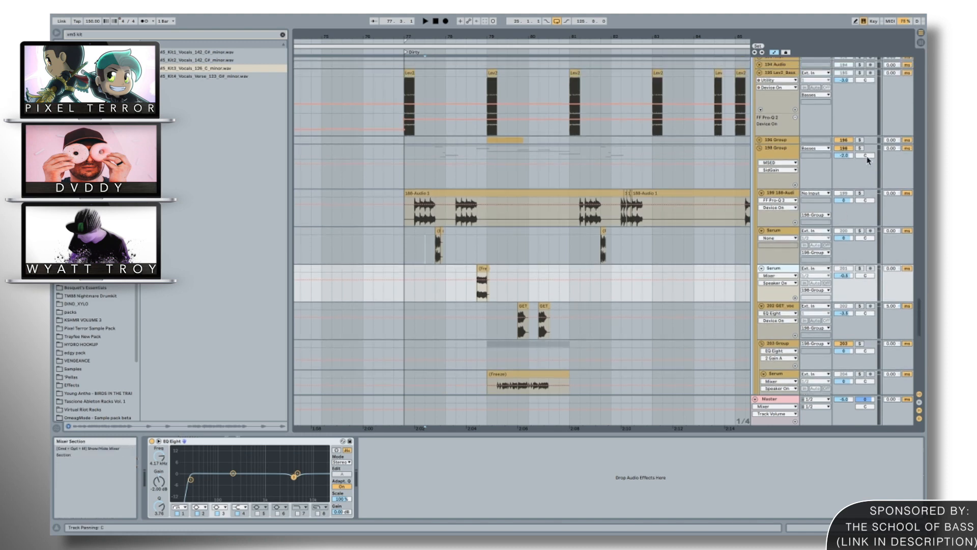
{"action": "scroll", "coordinate": [825, 231], "scroll_direction": "up", "scroll_amount": 3}
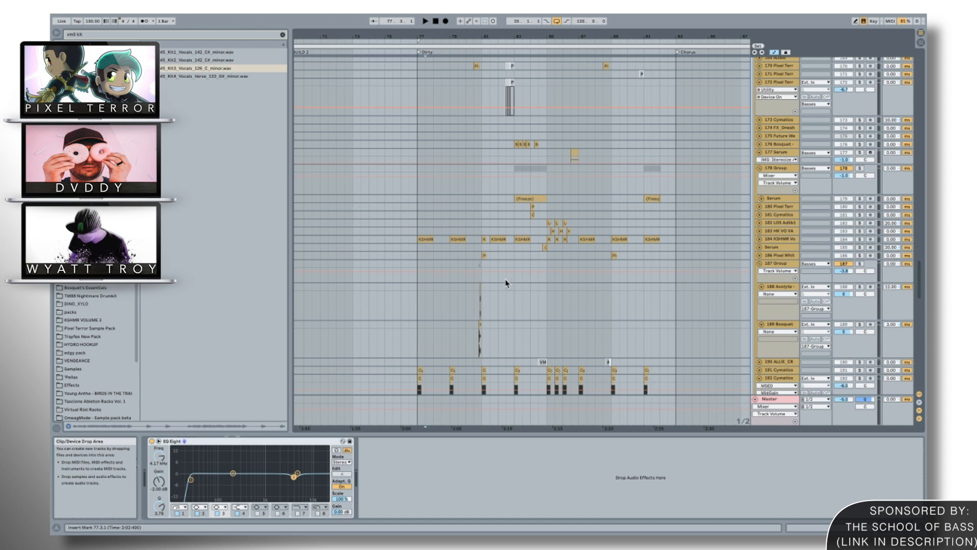
{"action": "scroll", "coordinate": [506, 278], "scroll_direction": "down", "scroll_amount": 3}
{"action": "scroll", "coordinate": [506, 282], "scroll_direction": "down", "scroll_amount": 10}
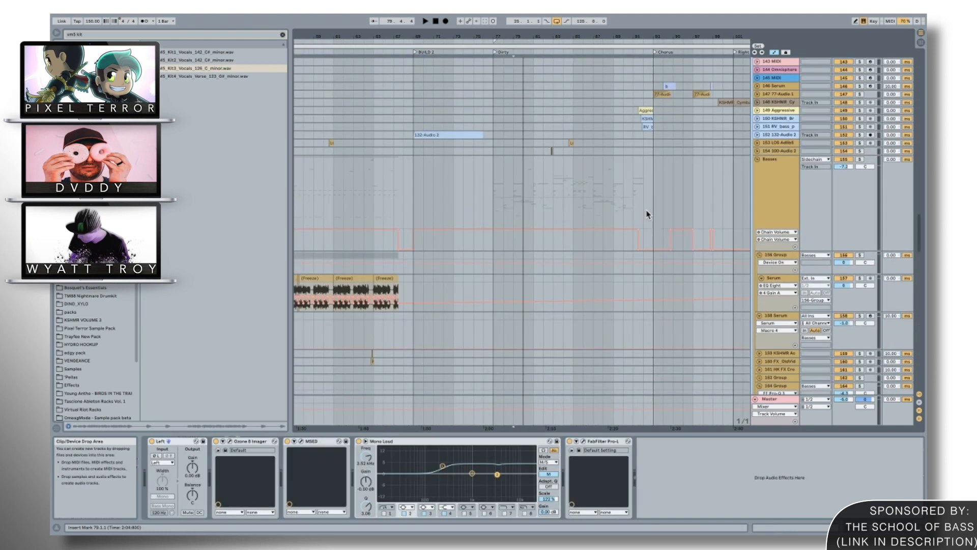
{"action": "scroll", "coordinate": [647, 215], "scroll_direction": "down", "scroll_amount": 2}
{"action": "scroll", "coordinate": [646, 214], "scroll_direction": "down", "scroll_amount": 3}
{"action": "scroll", "coordinate": [647, 214], "scroll_direction": "left", "scroll_amount": 4}
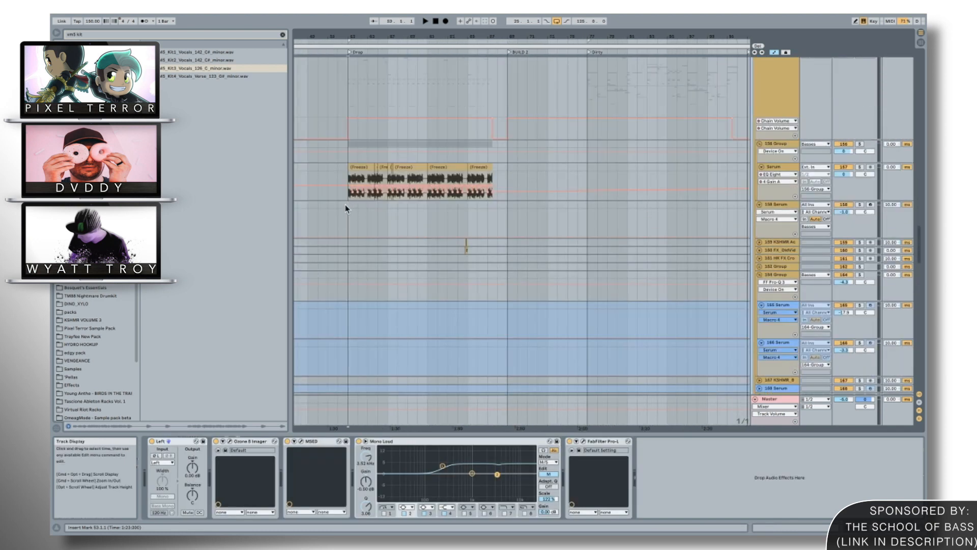
{"action": "left_click", "coordinate": [345, 206]}
Examine how the Basses group's clips are layered across the Drop, from the frozen Serum clips to the lowest bass tracks.
{"action": "left_click_drag", "start_coordinate": [361, 36], "coordinate": [488, 97]}
{"action": "scroll", "coordinate": [448, 133], "scroll_direction": "down", "scroll_amount": 1}
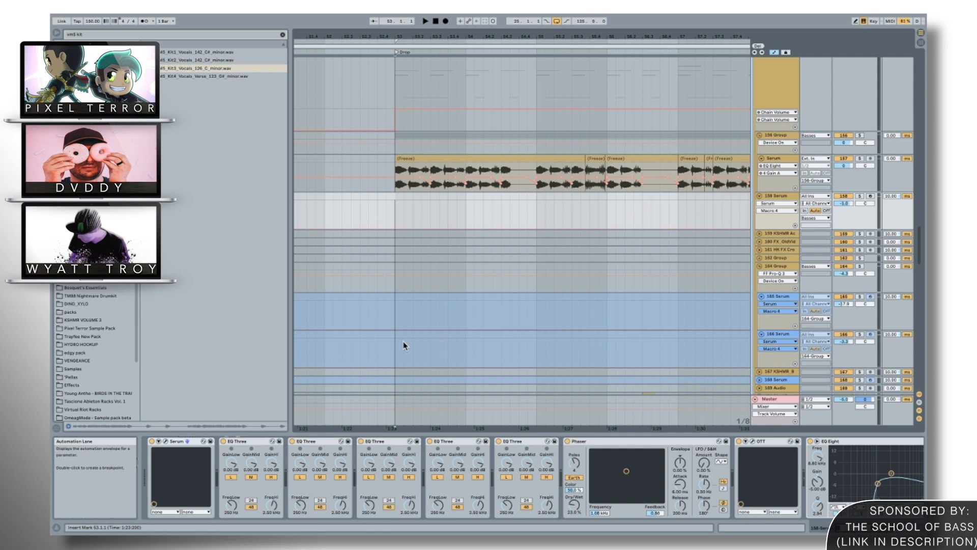
{"action": "scroll", "coordinate": [403, 341], "scroll_direction": "down", "scroll_amount": 10}
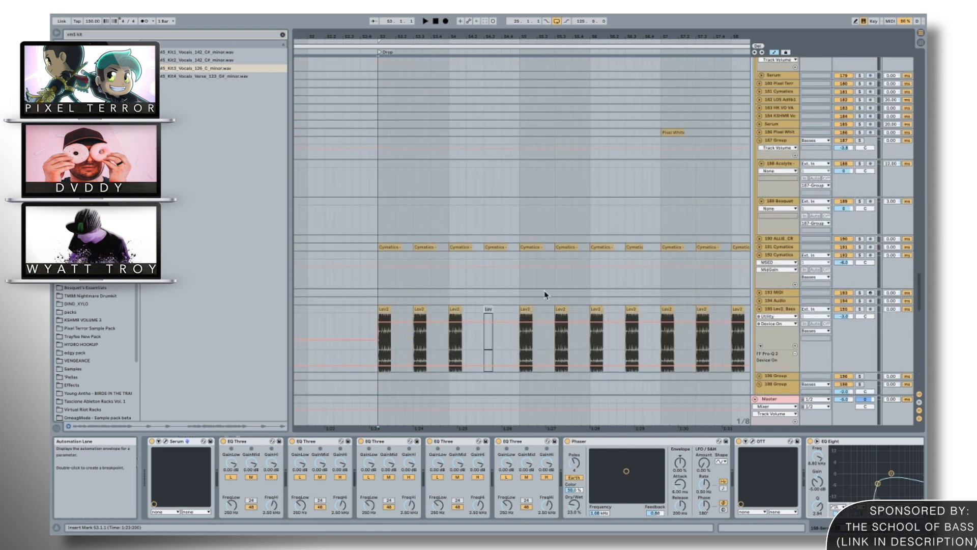
{"action": "scroll", "coordinate": [544, 296], "scroll_direction": "down", "scroll_amount": 3}
{"action": "mouse_move", "coordinate": [552, 37]}
{"action": "left_mouse_down"}
{"action": "mouse_move", "coordinate": [552, 21]}
{"action": "mouse_move", "coordinate": [535, 36]}
{"action": "mouse_move", "coordinate": [535, 28]}
{"action": "left_mouse_up"}
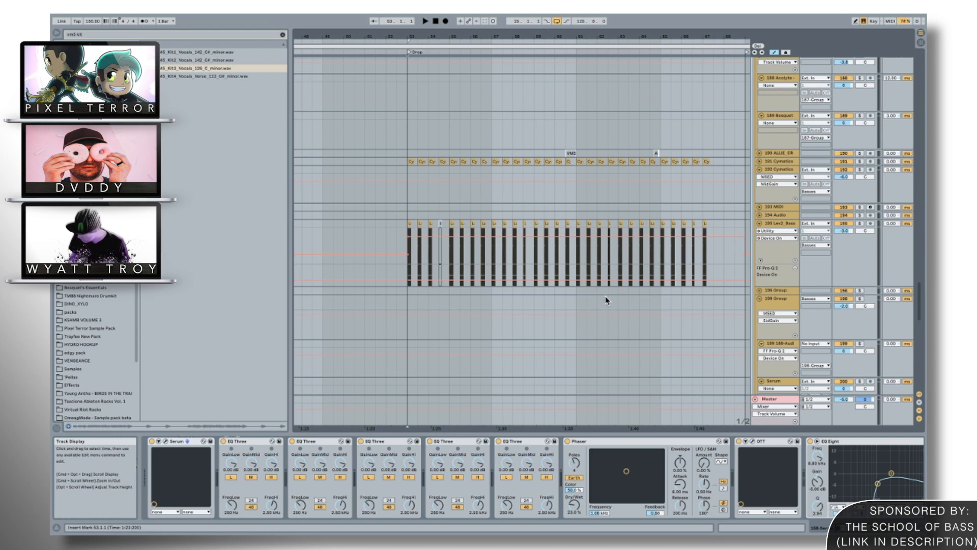
{"action": "scroll", "coordinate": [605, 295], "scroll_direction": "down", "scroll_amount": 10}
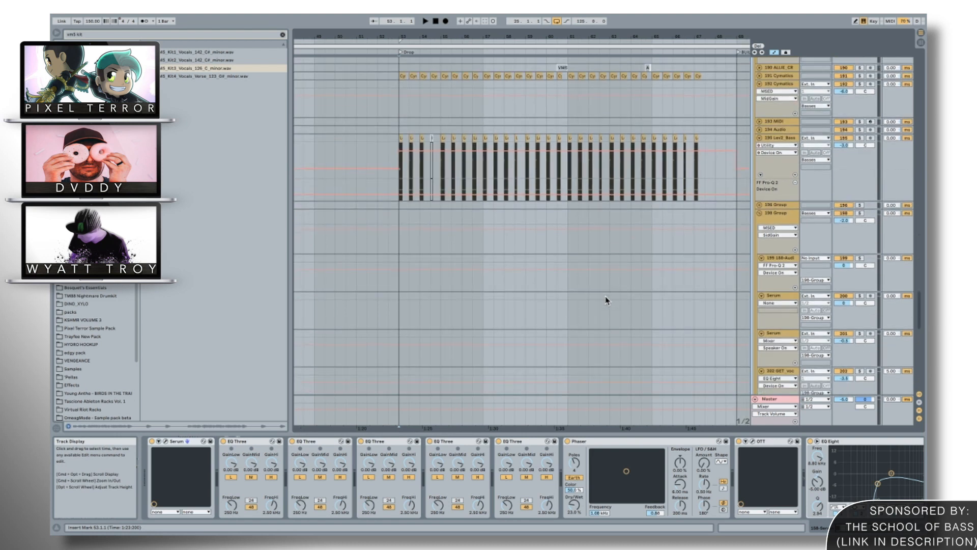
{"action": "scroll", "coordinate": [606, 299], "scroll_direction": "down", "scroll_amount": 10}
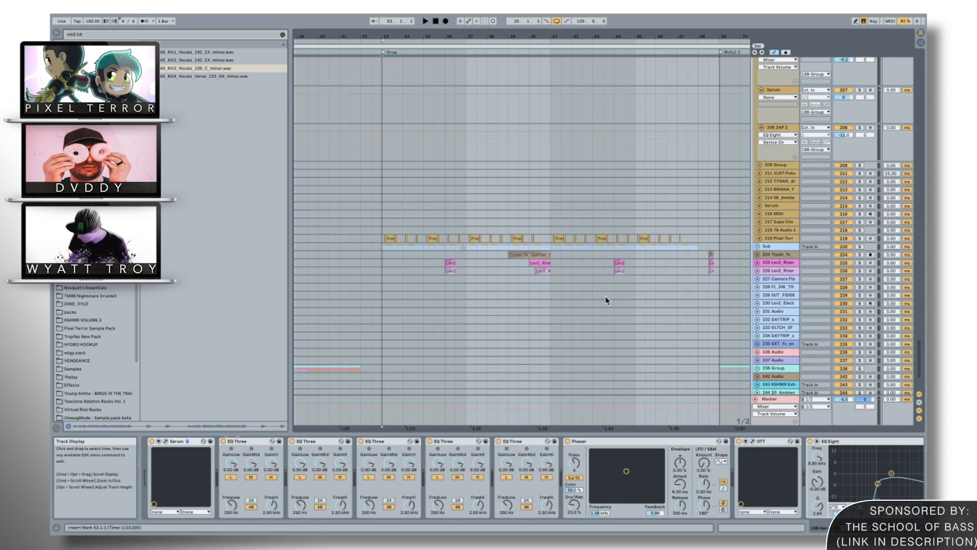
{"action": "scroll", "coordinate": [606, 299], "scroll_direction": "up", "scroll_amount": 10}
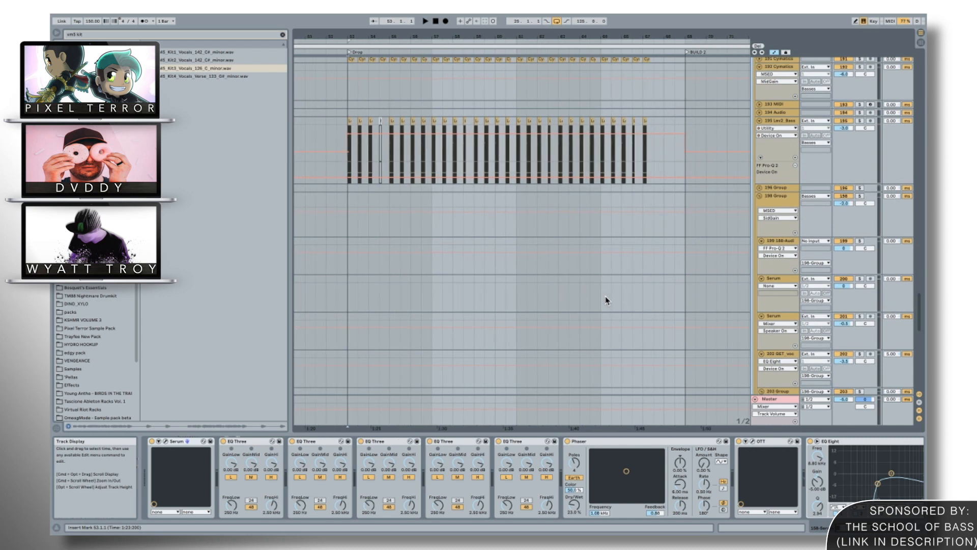
{"action": "scroll", "coordinate": [605, 300], "scroll_direction": "up", "scroll_amount": 3}
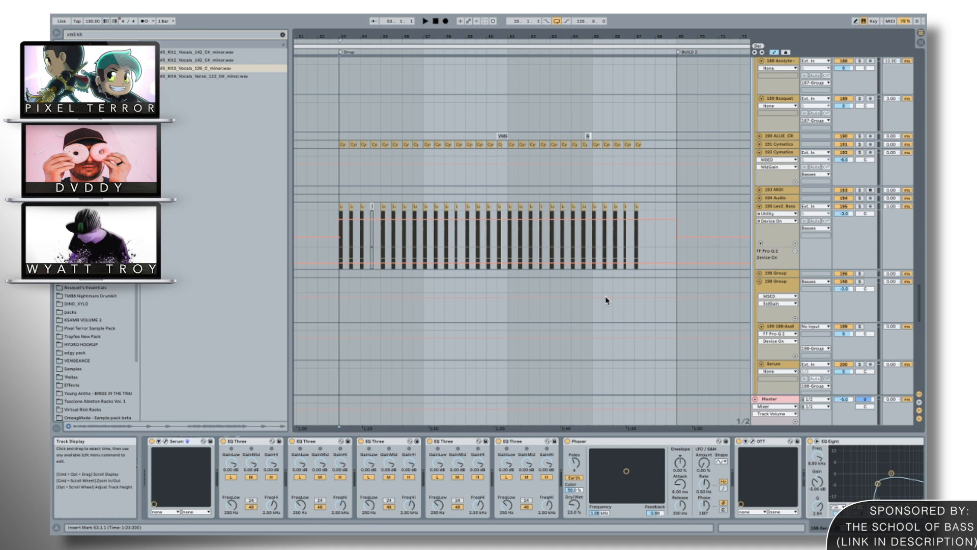
{"action": "scroll", "coordinate": [605, 299], "scroll_direction": "up", "scroll_amount": 10}
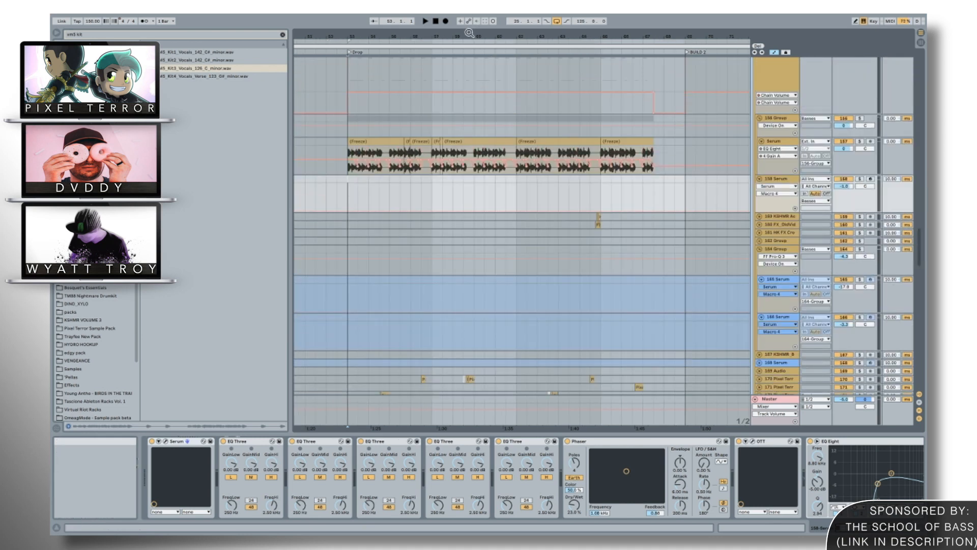
Find the 158 Serum track's MIDI clips at Drop 2 and arm the track for recording.
{"action": "left_click_drag", "start_coordinate": [468, 35], "coordinate": [469, 12]}
{"action": "scroll", "coordinate": [560, 187], "scroll_direction": "right", "scroll_amount": 8}
{"action": "left_click", "coordinate": [870, 179]}
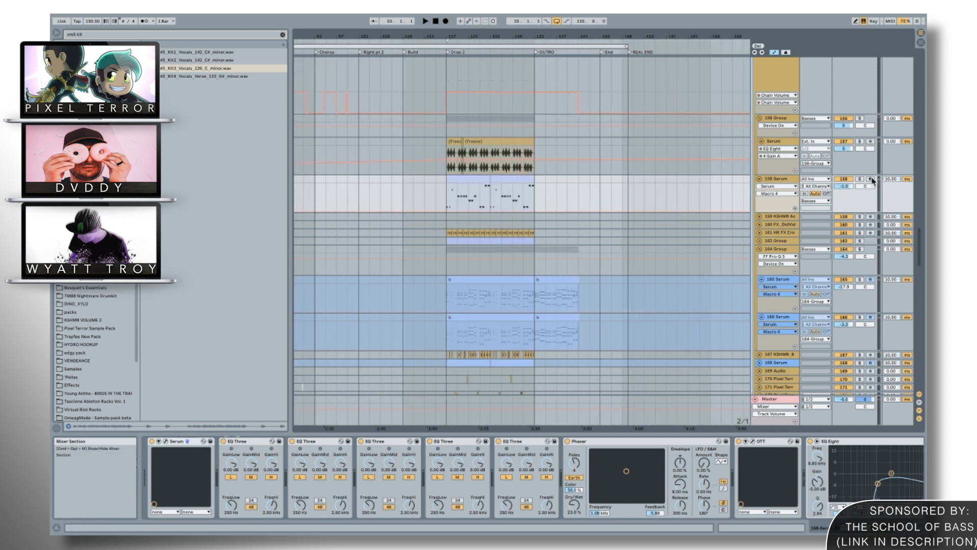
Look over the bass clips in Drop 2, and compare them with the bass layers in the first Drop.
{"action": "scroll", "coordinate": [865, 292], "scroll_direction": "down", "scroll_amount": 4}
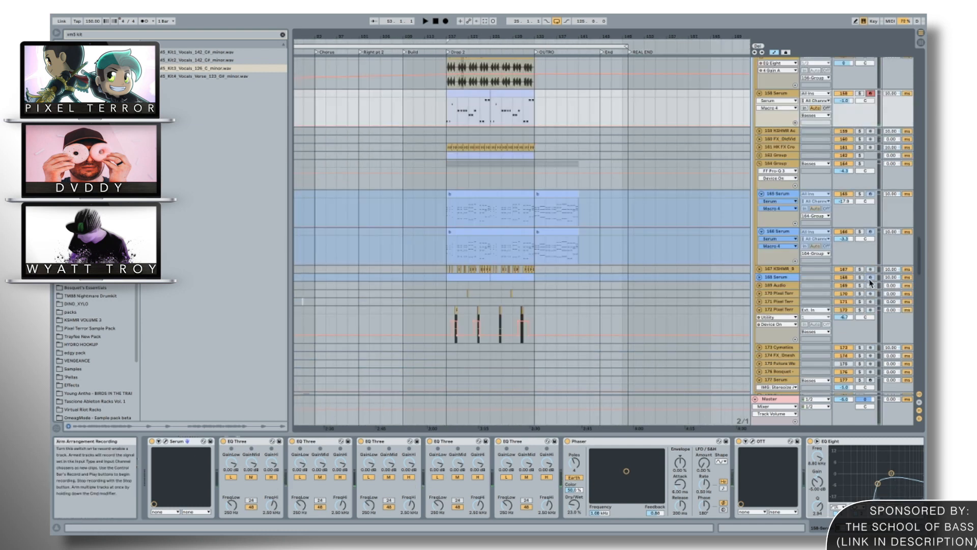
{"action": "scroll", "coordinate": [608, 214], "scroll_direction": "up", "scroll_amount": 4}
{"action": "scroll", "coordinate": [608, 213], "scroll_direction": "left", "scroll_amount": 5}
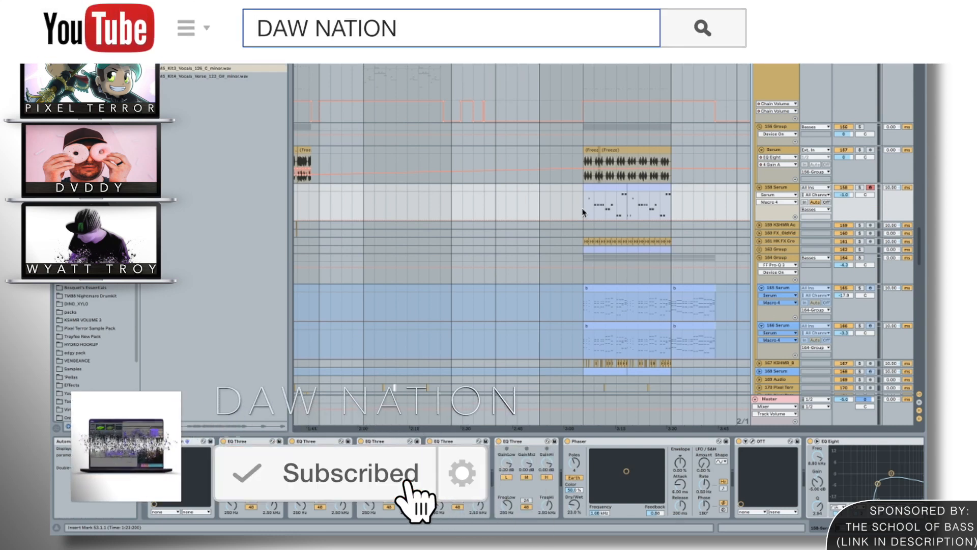
{"action": "scroll", "coordinate": [327, 192], "scroll_direction": "left", "scroll_amount": 5}
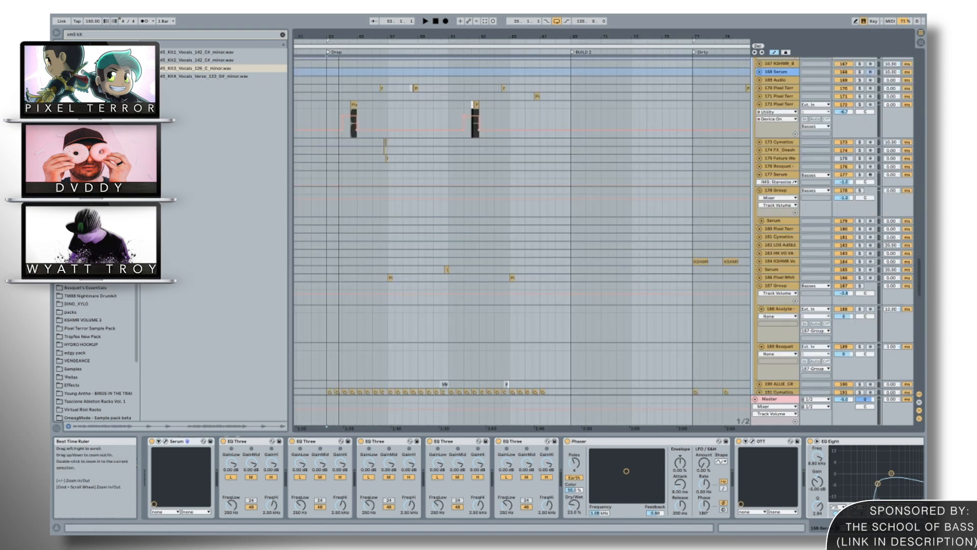
{"action": "mouse_move", "coordinate": [338, 36]}
{"action": "left_mouse_down"}
{"action": "mouse_move", "coordinate": [338, 130]}
{"action": "mouse_move", "coordinate": [338, 37]}
{"action": "left_mouse_up"}
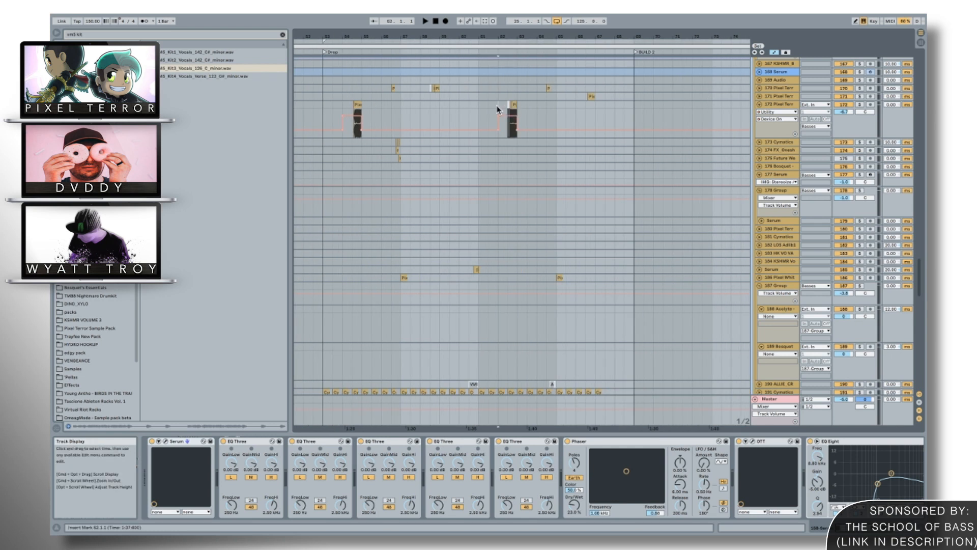
Select the 172 Pixel Terror track's time range around bar 54 in the Drop to view its device chain.
{"action": "left_click", "coordinate": [500, 111]}
{"action": "left_click", "coordinate": [338, 108]}
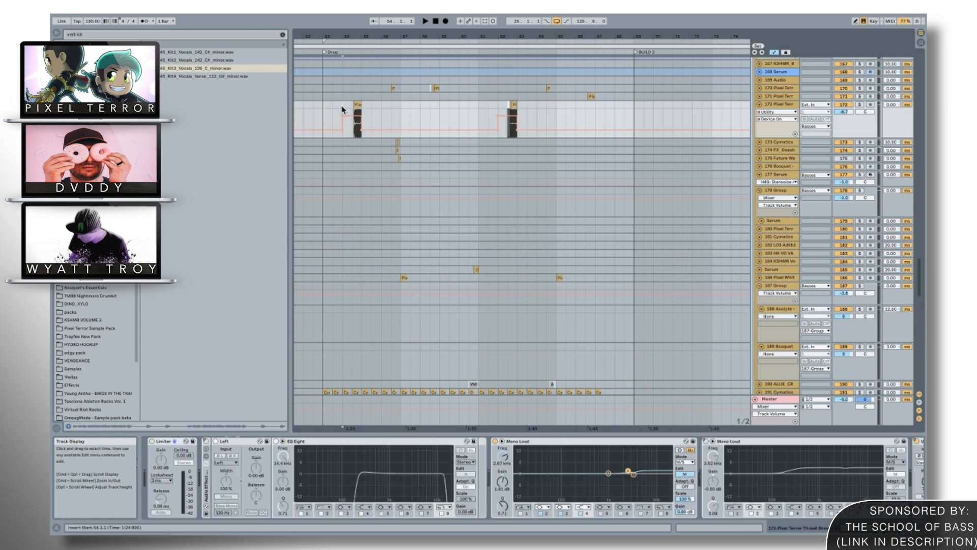
{"action": "left_click_drag", "start_coordinate": [343, 108], "coordinate": [375, 107]}
Find the 195 Lev2_Bass track and select its repeated clips across the whole Drop to view its device chain.
{"action": "scroll", "coordinate": [375, 107], "scroll_direction": "down", "scroll_amount": 8}
{"action": "scroll", "coordinate": [375, 108], "scroll_direction": "down", "scroll_amount": 3}
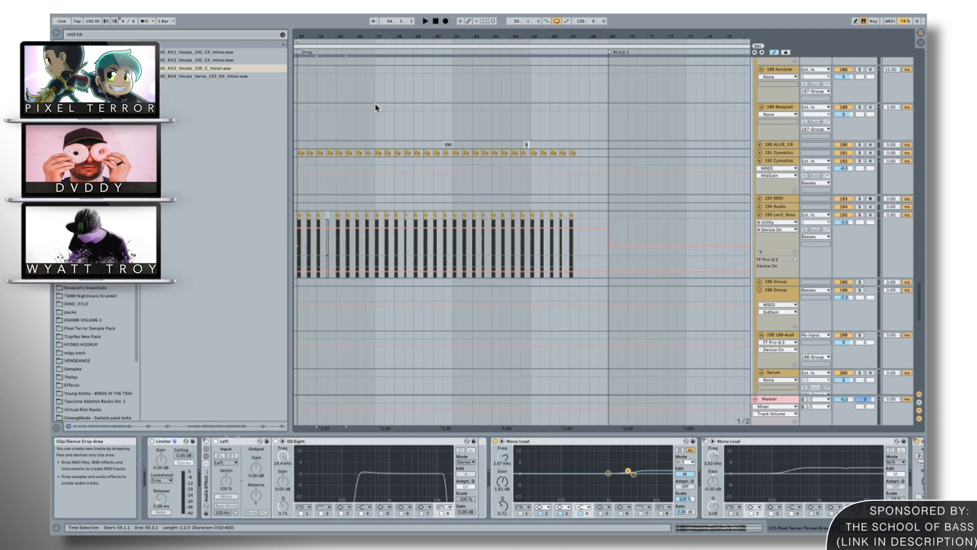
{"action": "scroll", "coordinate": [436, 196], "scroll_direction": "left", "scroll_amount": 3}
{"action": "left_click_drag", "start_coordinate": [349, 200], "coordinate": [572, 214]}
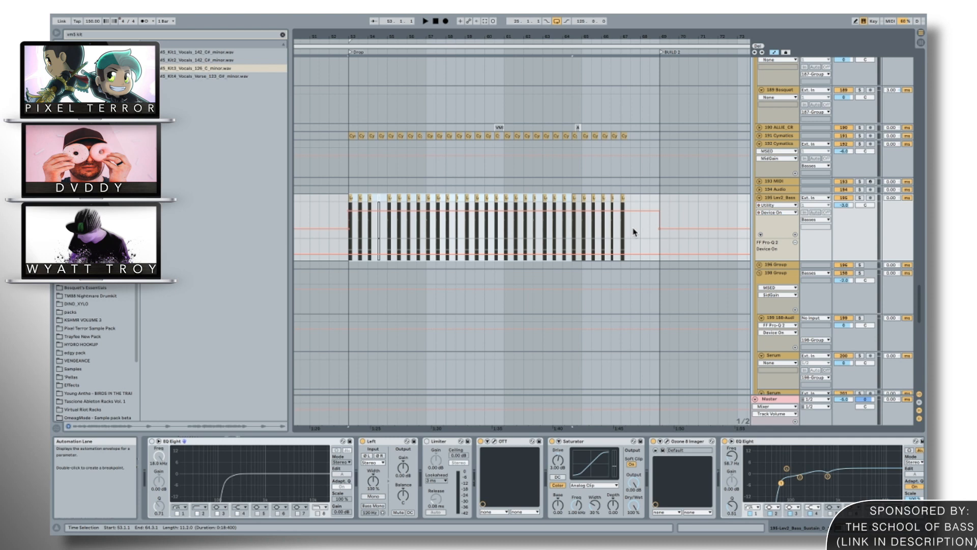
{"action": "left_click", "coordinate": [639, 227], "text": "shift"}
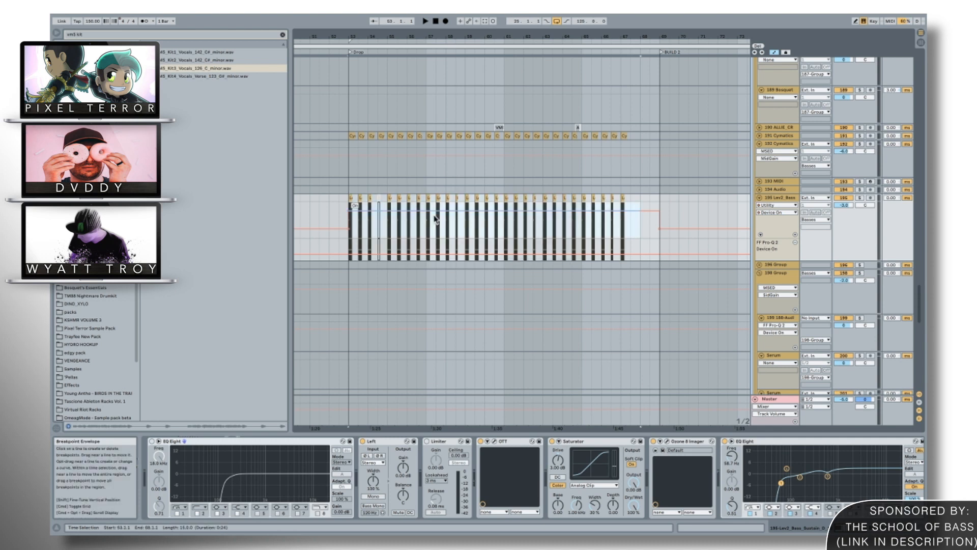
Look over the bass layers in the Dirty section and select the 199 188-Audio track at bar 77.
{"action": "scroll", "coordinate": [435, 218], "scroll_direction": "down", "scroll_amount": 1}
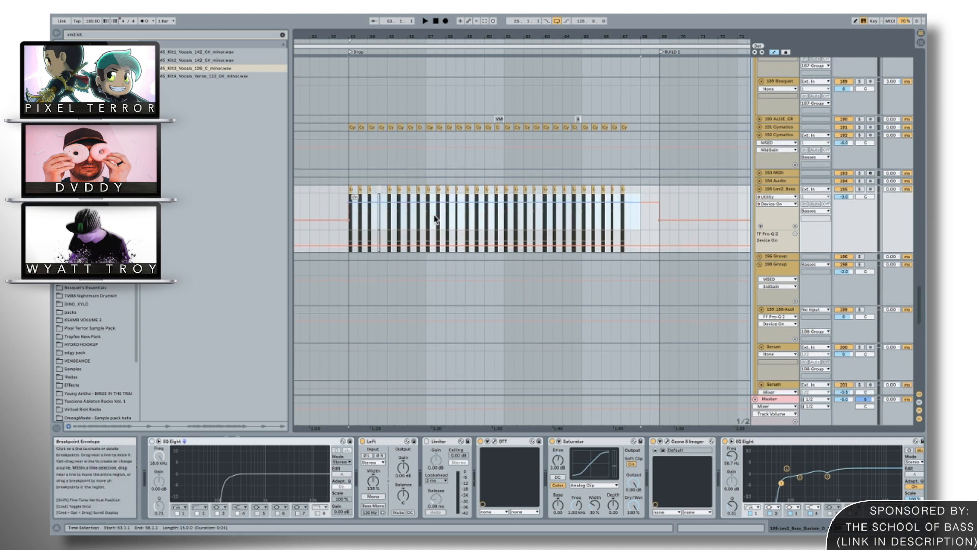
{"action": "scroll", "coordinate": [418, 201], "scroll_direction": "down", "scroll_amount": 10}
{"action": "scroll", "coordinate": [418, 202], "scroll_direction": "up", "scroll_amount": 10}
{"action": "scroll", "coordinate": [419, 202], "scroll_direction": "up", "scroll_amount": 10}
{"action": "scroll", "coordinate": [418, 202], "scroll_direction": "up", "scroll_amount": 5}
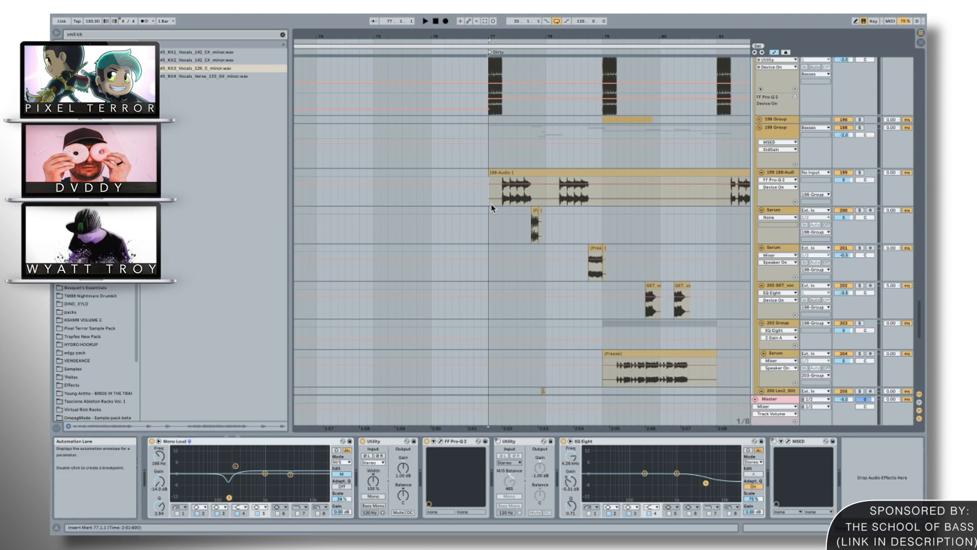
{"action": "left_click", "coordinate": [497, 202]}
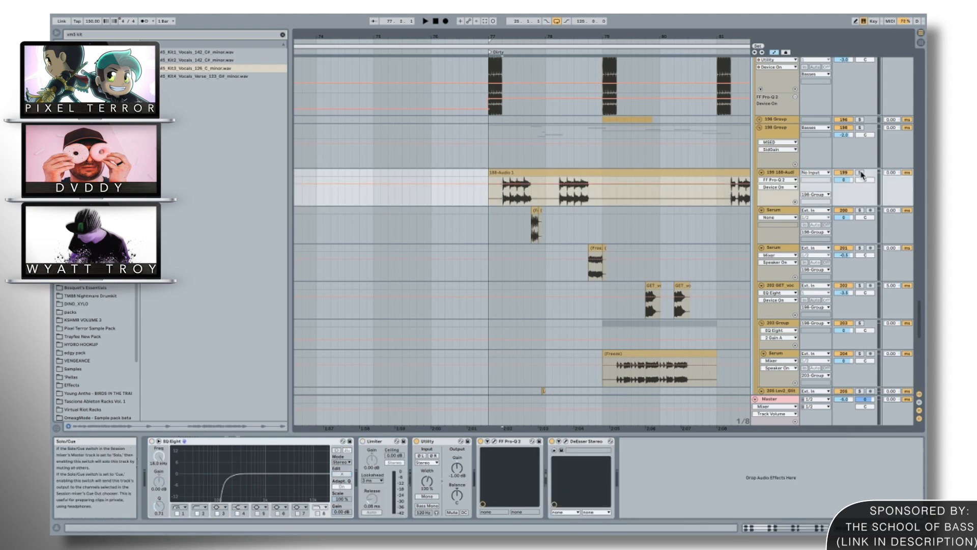
{"action": "left_click", "coordinate": [592, 35]}
{"action": "left_click_drag", "start_coordinate": [591, 36], "coordinate": [591, 20]}
{"action": "key", "text": "ctrl+Up"}
{"action": "left_click", "coordinate": [591, 33]}
{"action": "left_click", "coordinate": [592, 34]}
{"action": "left_click", "coordinate": [592, 34]}
{"action": "left_click", "coordinate": [592, 33]}
{"action": "left_click_drag", "start_coordinate": [596, 33], "coordinate": [596, 29]}
Select the 198 Group at the start of the Dirty section and look over its layered clips.
{"action": "left_click", "coordinate": [578, 131]}
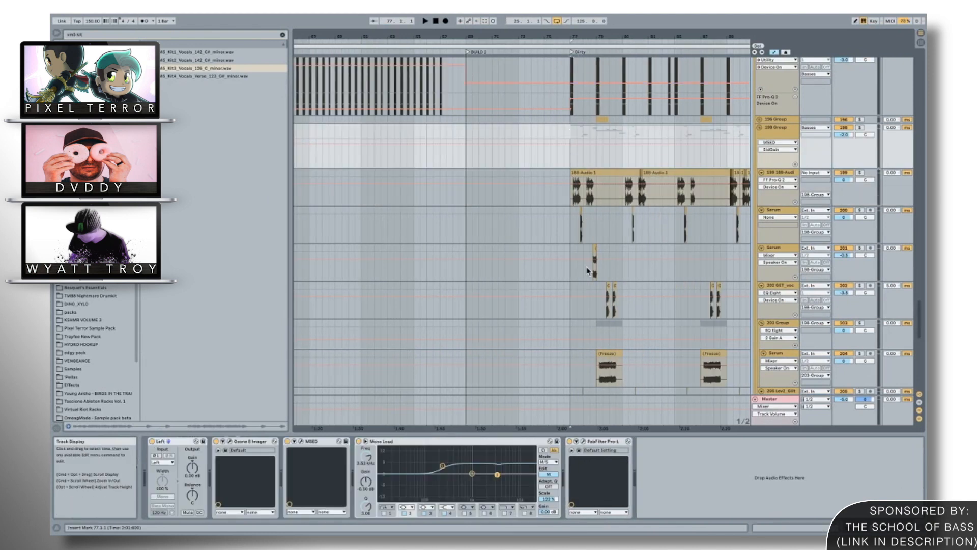
{"action": "scroll", "coordinate": [588, 271], "scroll_direction": "right", "scroll_amount": 3}
{"action": "scroll", "coordinate": [588, 272], "scroll_direction": "down", "scroll_amount": 1}
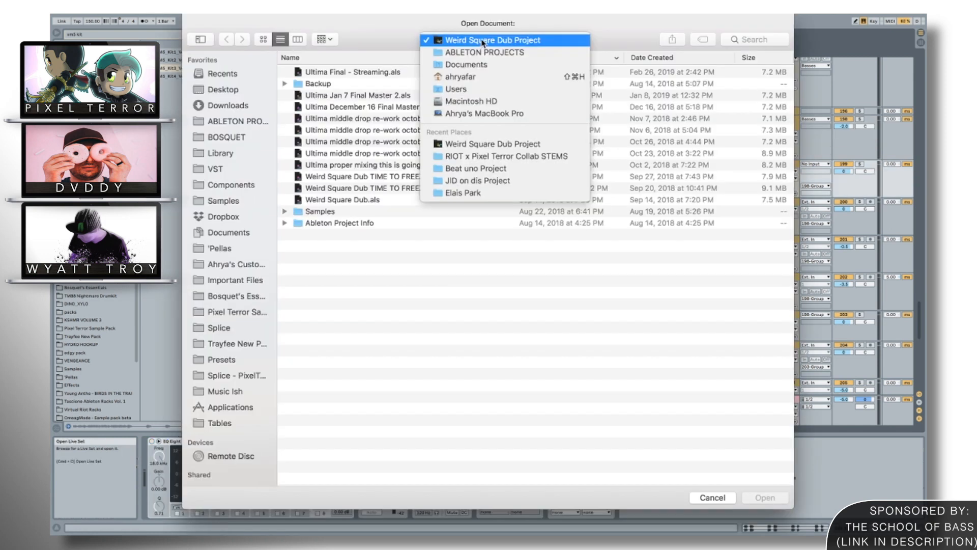
{"action": "left_click", "coordinate": [484, 41]}
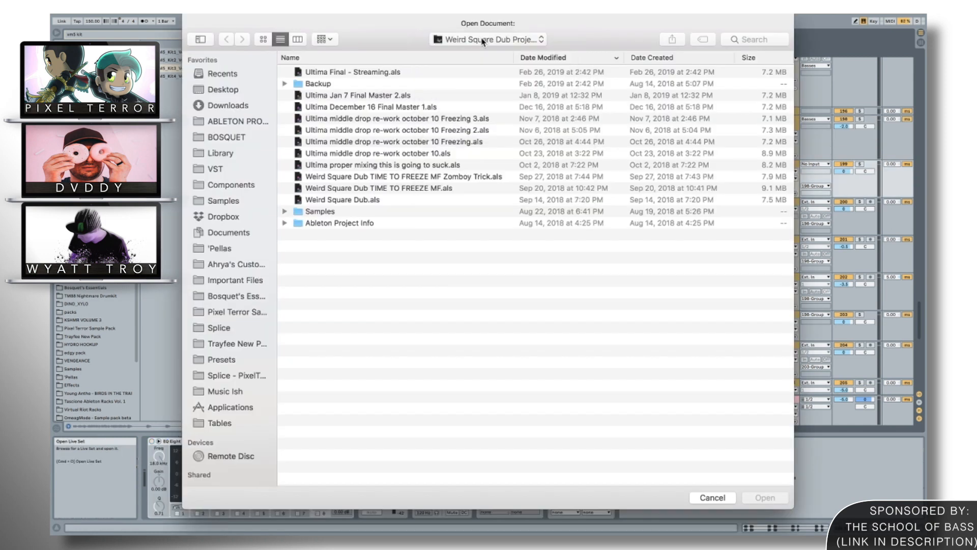
{"action": "left_click", "coordinate": [713, 497]}
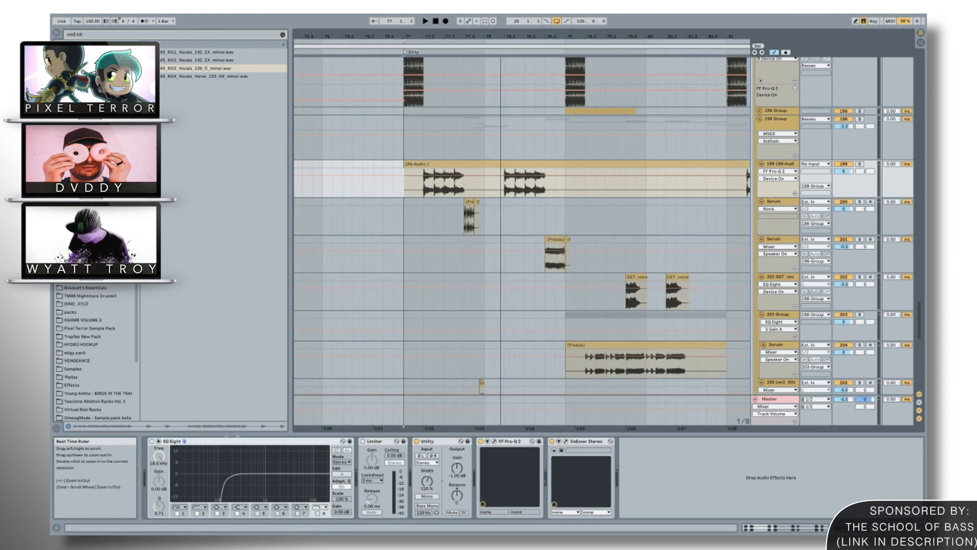
Play the 188-Audio 1 clip from bar 77.2 and from just before the start of the Dirty section.
{"action": "left_click_drag", "start_coordinate": [501, 35], "coordinate": [500, 53]}
{"action": "left_click", "coordinate": [384, 190]}
{"action": "key", "text": "space"}
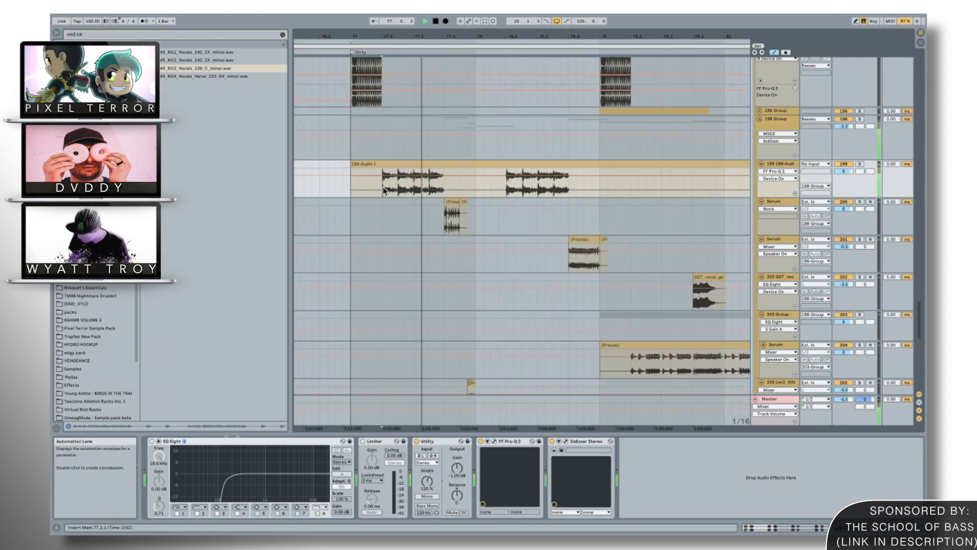
{"action": "key", "text": "space"}
{"action": "double_click", "coordinate": [344, 189]}
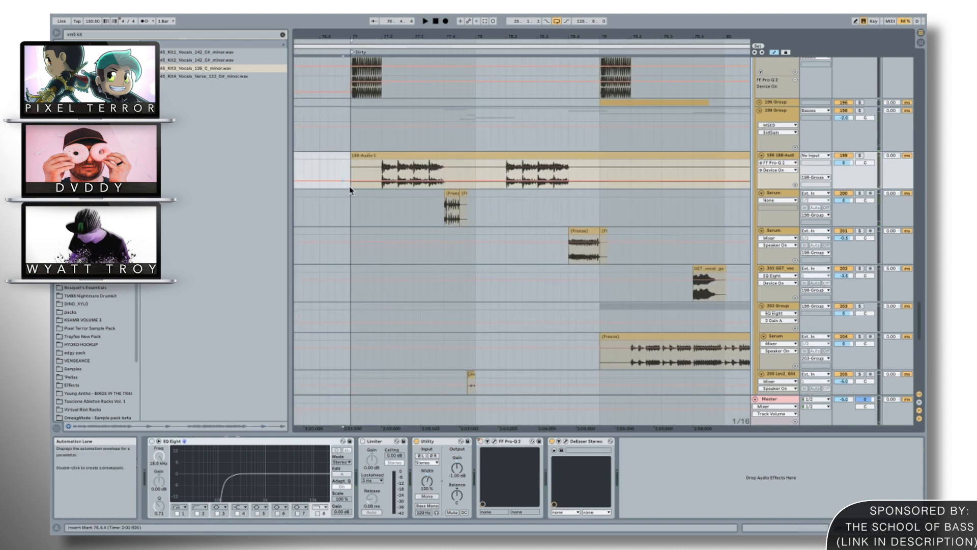
{"action": "key", "text": "space"}
{"action": "scroll", "coordinate": [852, 113], "scroll_direction": "up", "scroll_amount": 3}
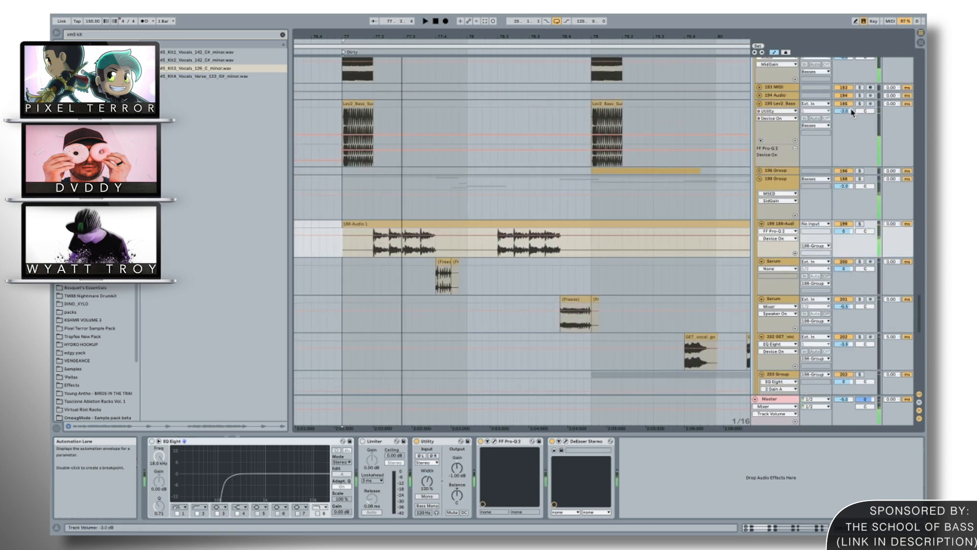
{"action": "key", "text": "space"}
Solo the 195 Lev2_Bass track, play it in the Dirty section, and look through its EQ and effects chain.
{"action": "scroll", "coordinate": [852, 113], "scroll_direction": "up", "scroll_amount": 4}
{"action": "key", "text": "space"}
{"action": "left_click", "coordinate": [779, 208]}
{"action": "scroll", "coordinate": [598, 488], "scroll_direction": "down", "scroll_amount": 5}
{"action": "scroll", "coordinate": [598, 489], "scroll_direction": "down", "scroll_amount": 3}
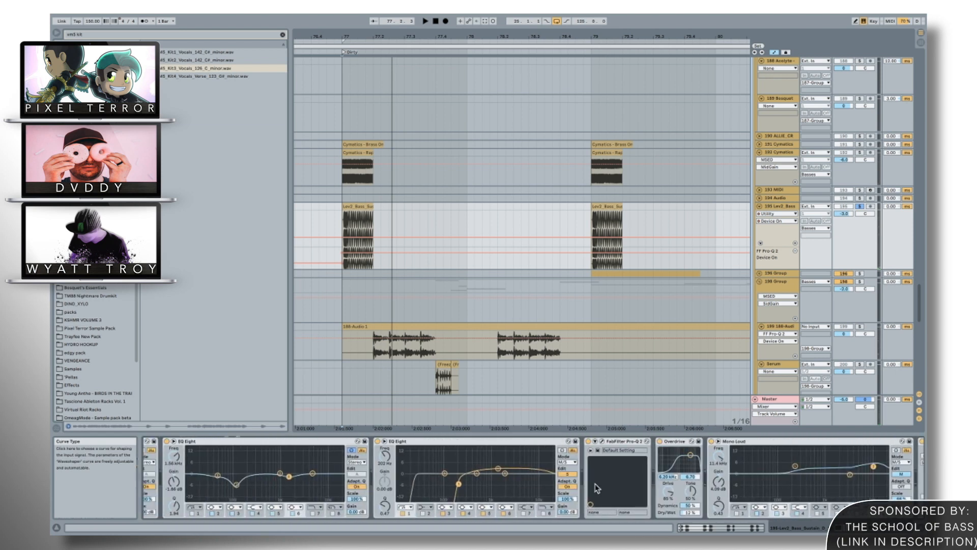
{"action": "scroll", "coordinate": [598, 487], "scroll_direction": "up", "scroll_amount": 3}
{"action": "scroll", "coordinate": [598, 488], "scroll_direction": "up", "scroll_amount": 3}
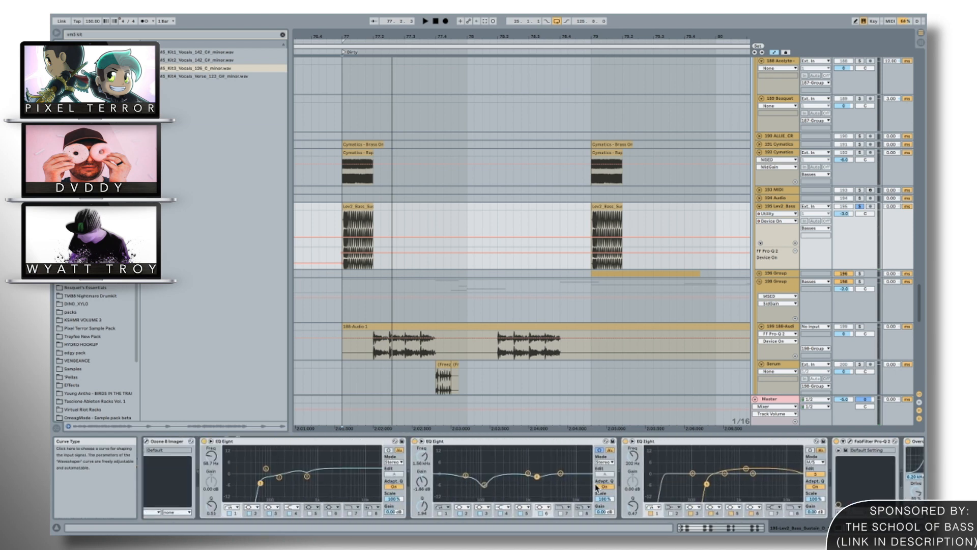
{"action": "scroll", "coordinate": [597, 488], "scroll_direction": "down", "scroll_amount": 5}
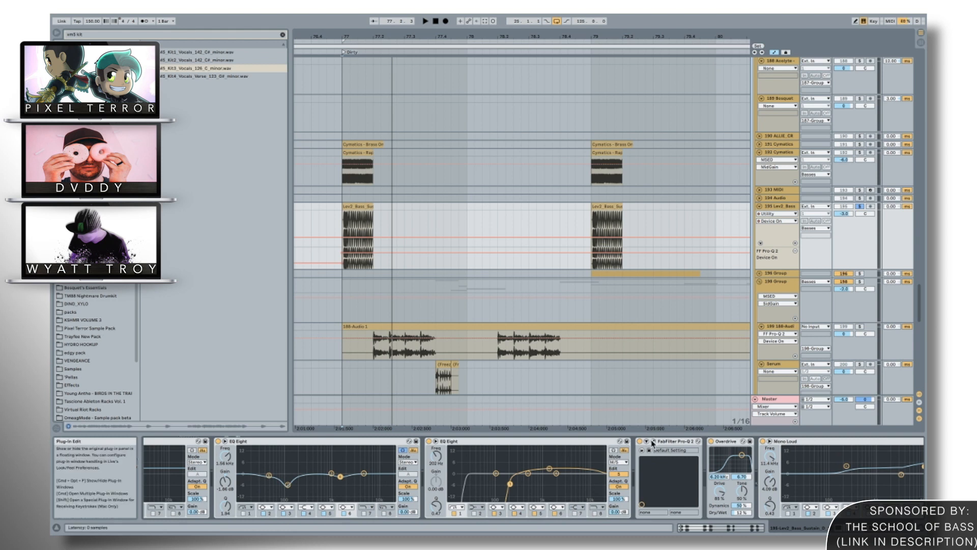
Check the Mid/Side EQ curve in the 195 Lev2_Bass track's FabFilter Pro-Q 2 and close its window.
{"action": "left_click", "coordinate": [652, 442]}
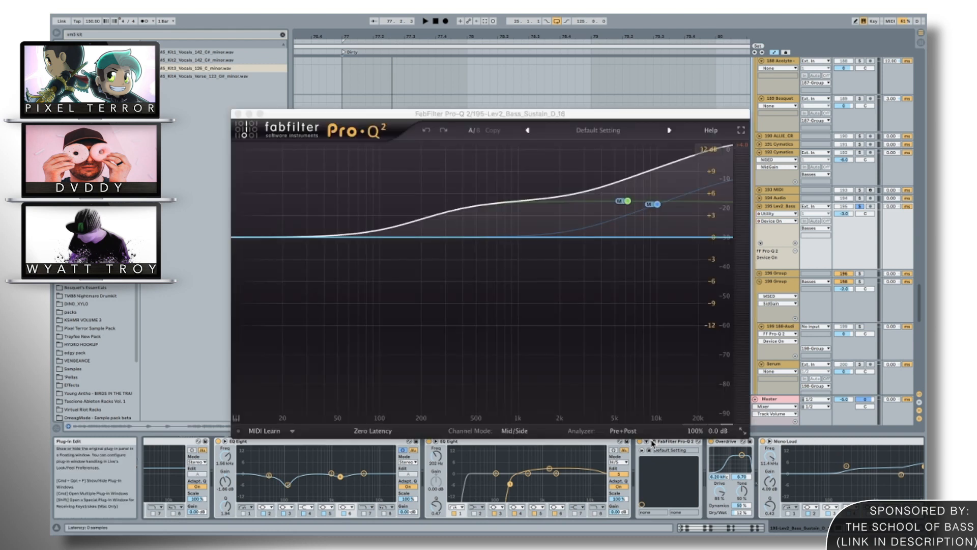
{"action": "left_click", "coordinate": [238, 113]}
{"action": "scroll", "coordinate": [649, 473], "scroll_direction": "down", "scroll_amount": 8}
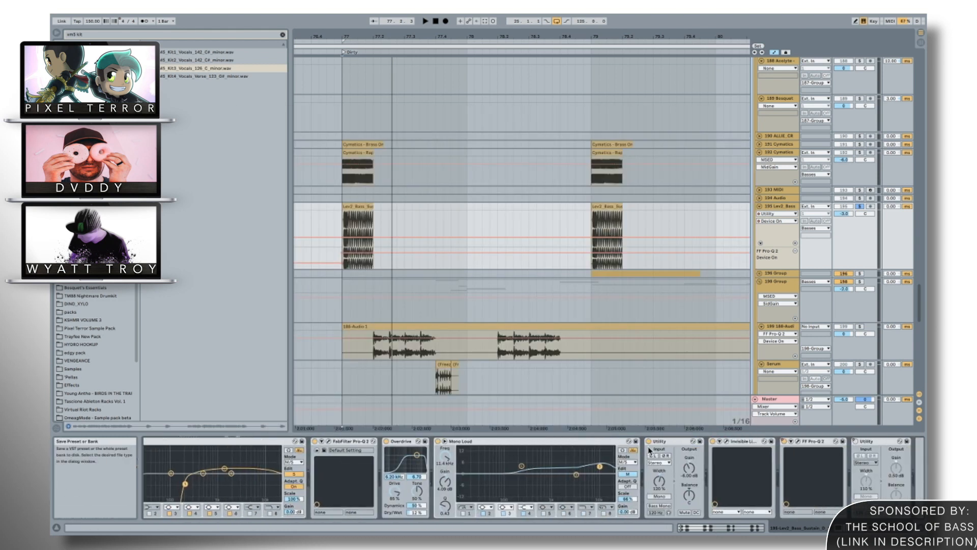
Play the soloed Lev2_Bass clip while examining the curve and spectrum in the last FF Pro-Q 2 of its chain.
{"action": "scroll", "coordinate": [649, 450], "scroll_direction": "down", "scroll_amount": 2}
{"action": "key", "text": "space"}
{"action": "left_click", "coordinate": [763, 443]}
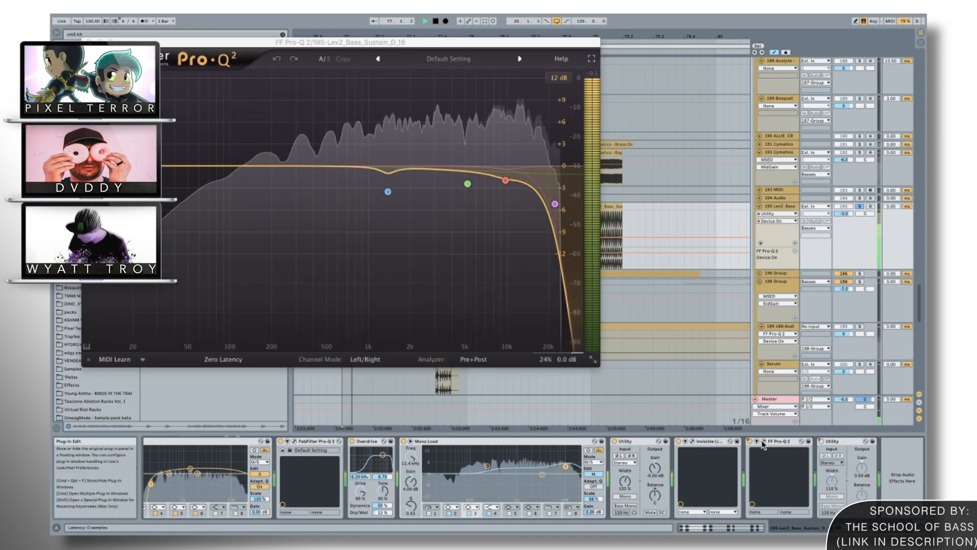
{"action": "left_click", "coordinate": [763, 443]}
{"action": "key", "text": "space"}
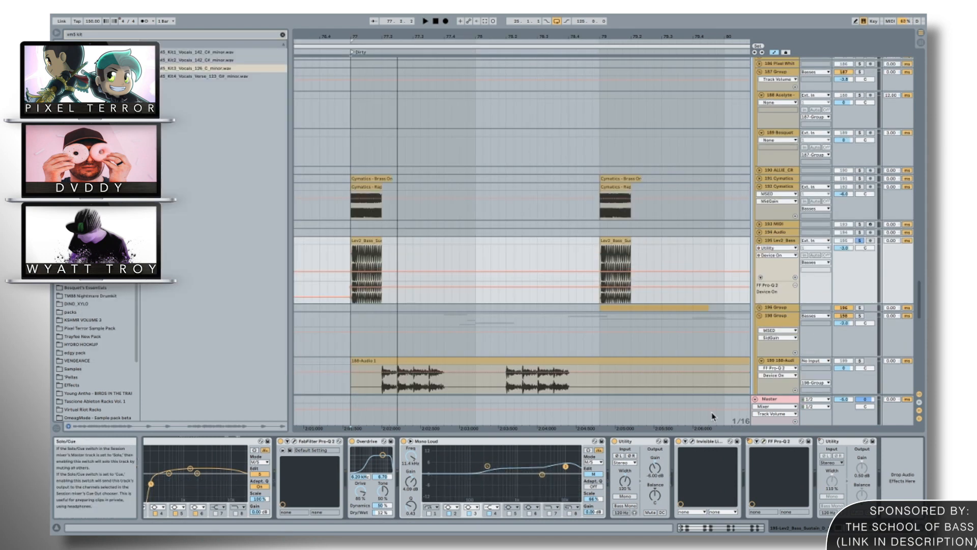
{"action": "left_click", "coordinate": [763, 442]}
{"action": "left_click", "coordinate": [762, 443]}
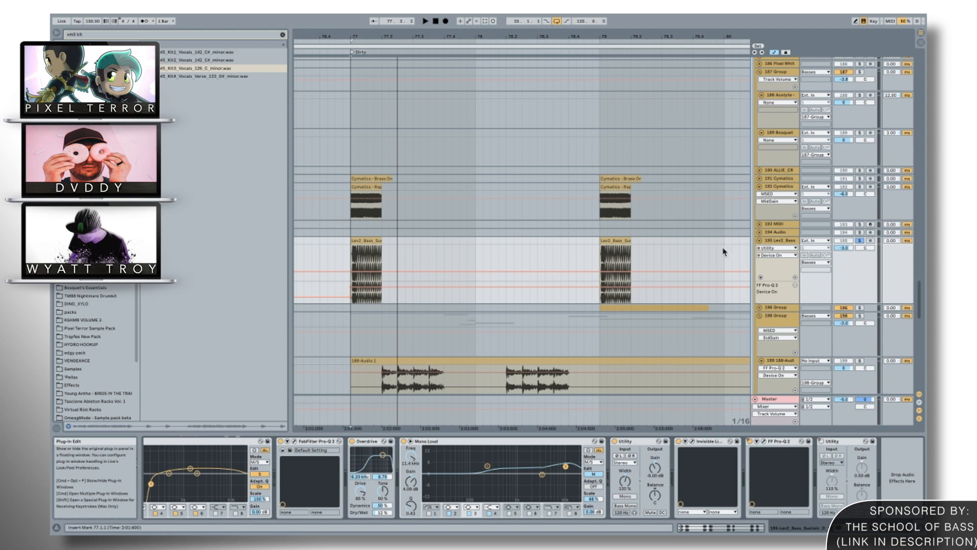
{"action": "scroll", "coordinate": [474, 496], "scroll_direction": "up", "scroll_amount": 2}
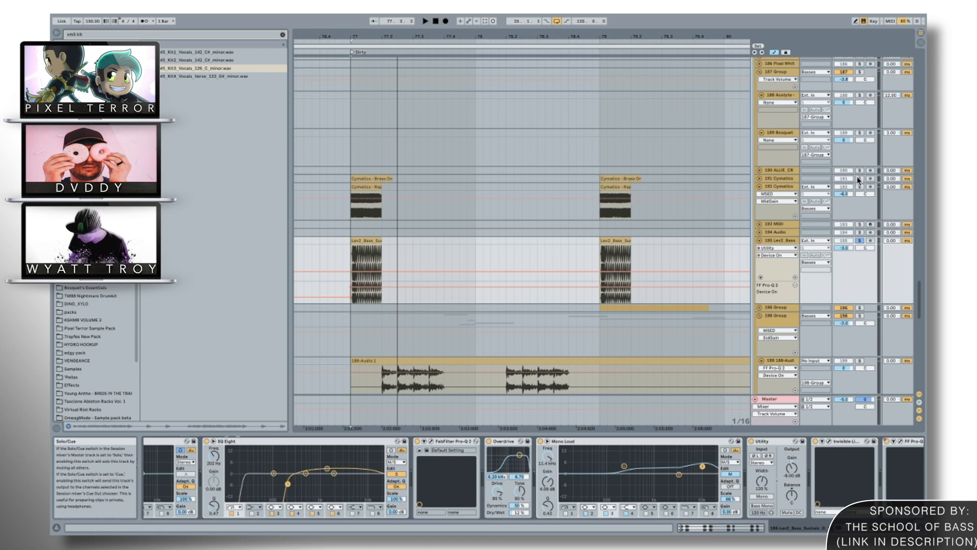
Solo the 192 Cymatics track, play its clip at the start of the Dirty section, and examine its device chain.
{"action": "key", "text": "space"}
{"action": "key", "text": "space"}
{"action": "left_click", "coordinate": [792, 184]}
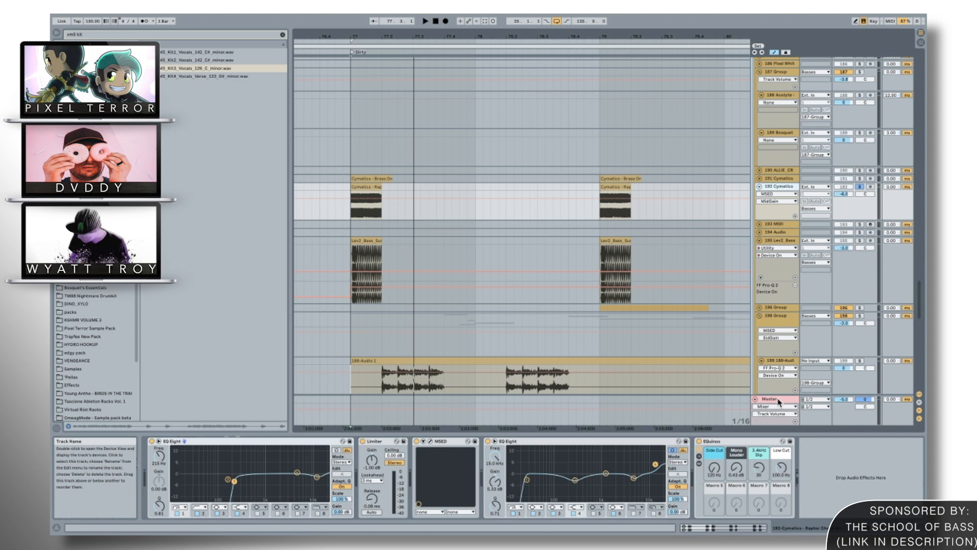
{"action": "key", "text": "space"}
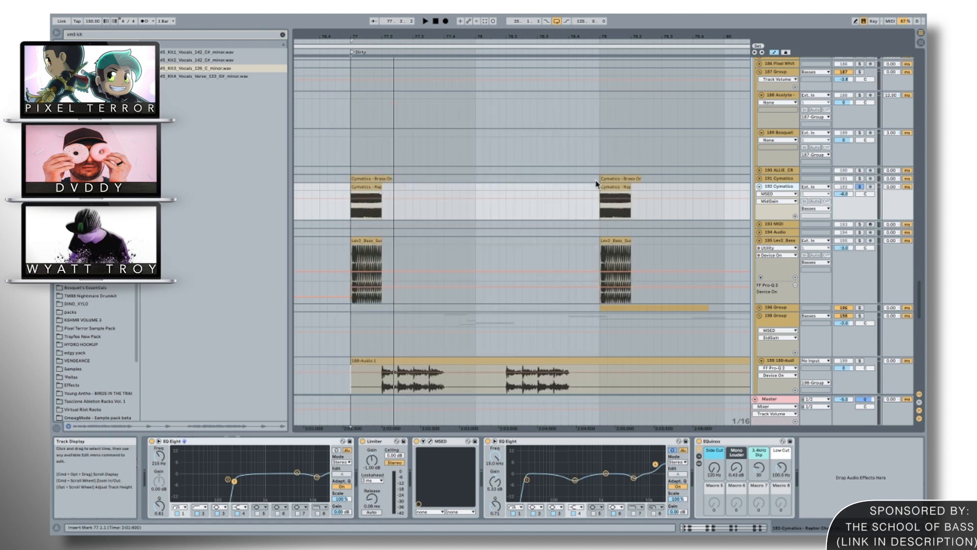
Audition the 191 Cymatics brass clip and the 184 KSHMR crowd vocal in solo at the start of the Dirty section.
{"action": "scroll", "coordinate": [597, 183], "scroll_direction": "up", "scroll_amount": 2}
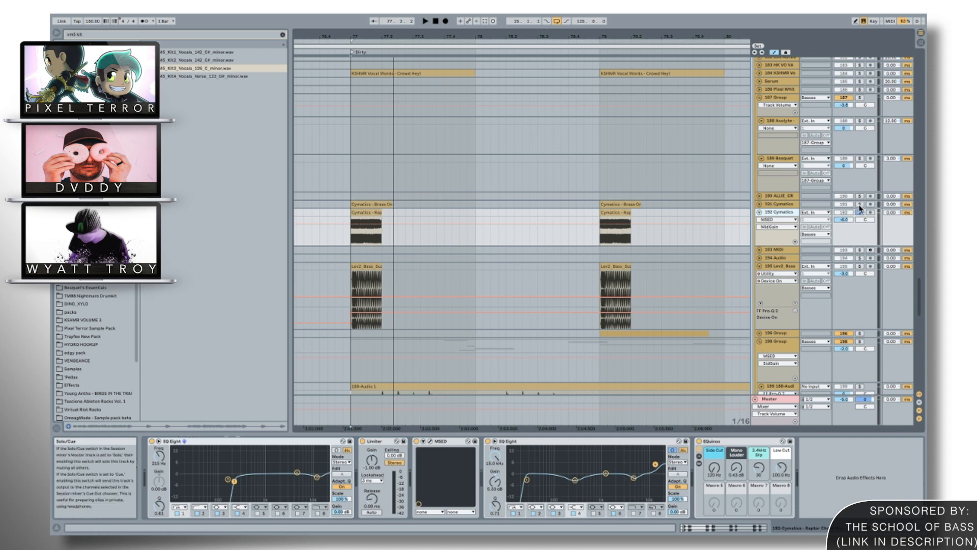
{"action": "key", "text": "space"}
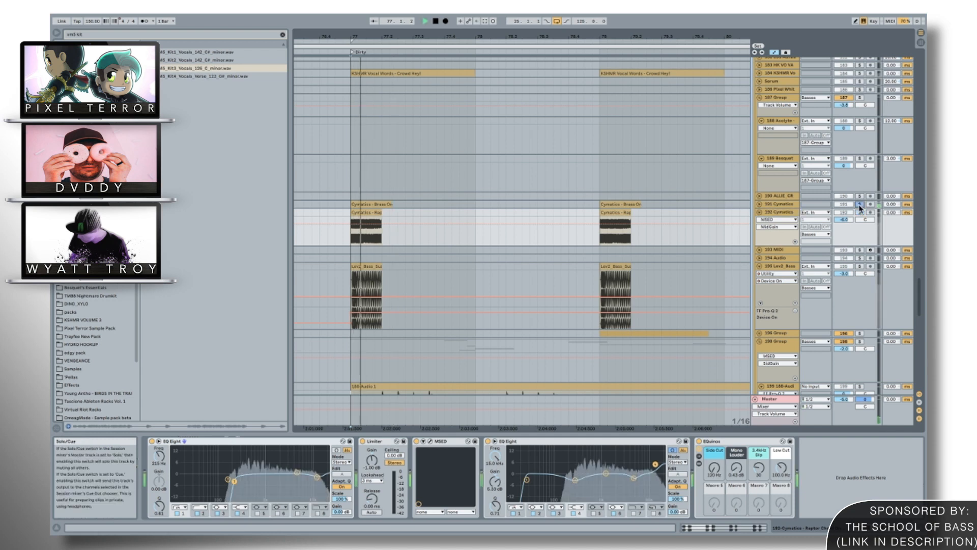
{"action": "scroll", "coordinate": [860, 183], "scroll_direction": "up", "scroll_amount": 3}
{"action": "key", "text": "space"}
{"action": "scroll", "coordinate": [651, 140], "scroll_direction": "up", "scroll_amount": 1}
{"action": "scroll", "coordinate": [646, 138], "scroll_direction": "down", "scroll_amount": 15}
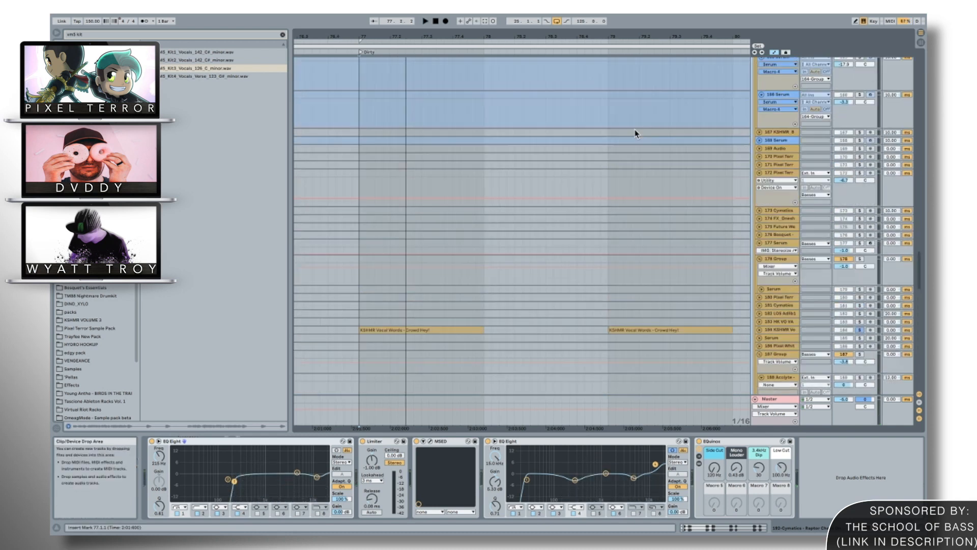
Look through the remaining Dirty layers, toggle the 196 Group's solo, and play the section's start.
{"action": "scroll", "coordinate": [635, 133], "scroll_direction": "down", "scroll_amount": 2}
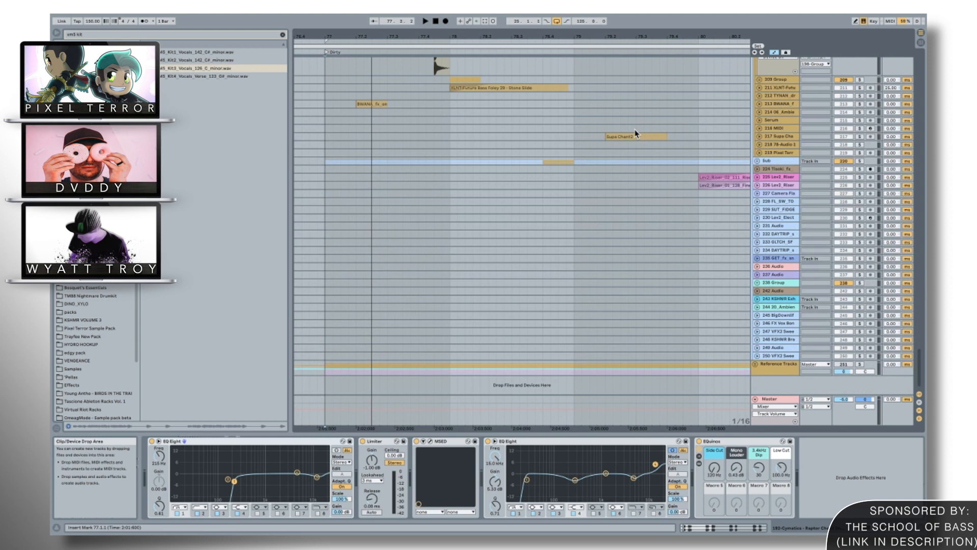
{"action": "scroll", "coordinate": [600, 141], "scroll_direction": "up", "scroll_amount": 20}
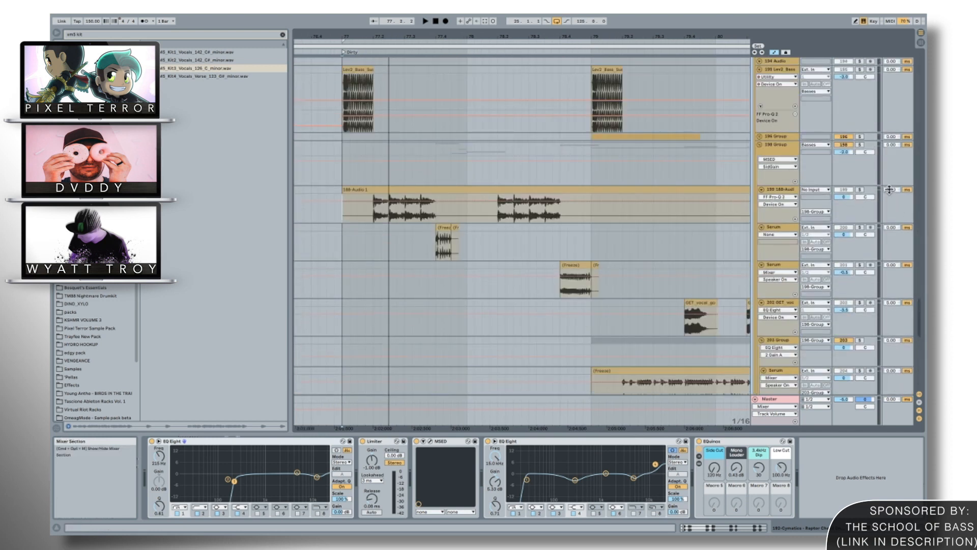
{"action": "left_click", "coordinate": [860, 137]}
{"action": "key", "text": "space"}
{"action": "key", "text": "space"}
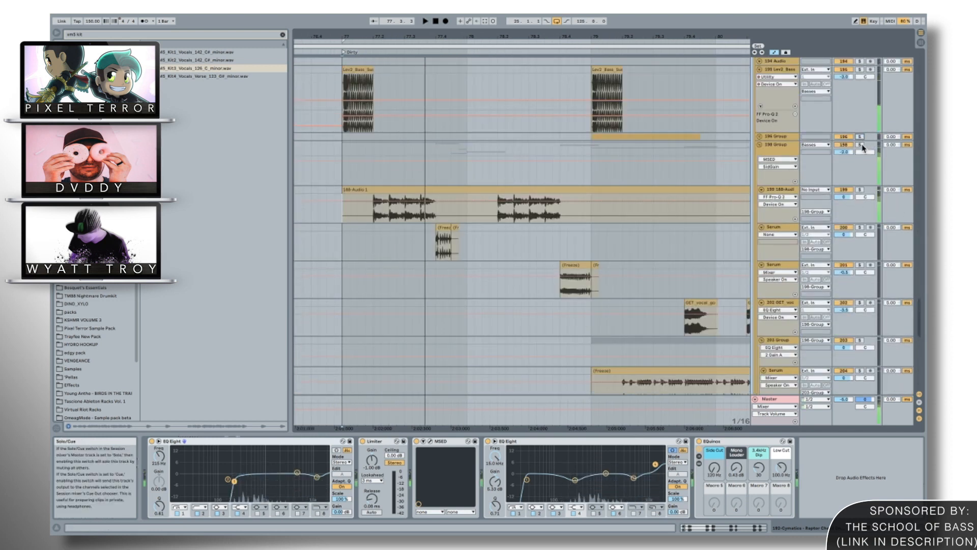
Compare the 192 Cymatics and 195 Lev2_Bass layers by soloing each in turn and playing the Dirty section's start.
{"action": "scroll", "coordinate": [828, 243], "scroll_direction": "up", "scroll_amount": 5}
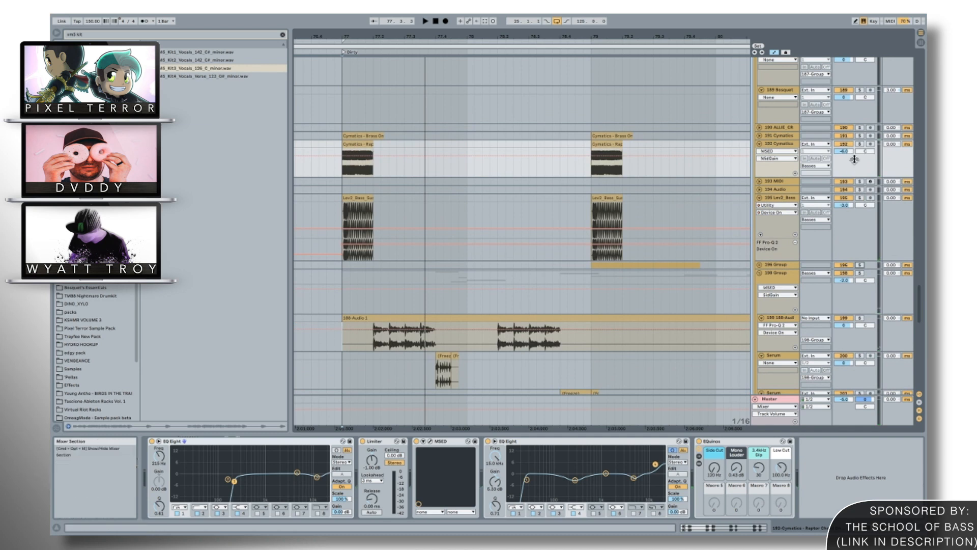
{"action": "left_click", "coordinate": [860, 144]}
{"action": "key", "text": "space"}
{"action": "key", "text": "space"}
{"action": "left_click", "coordinate": [860, 197]}
{"action": "key", "text": "space"}
{"action": "key", "text": "space"}
{"action": "left_click", "coordinate": [860, 198]}
{"action": "key", "text": "space"}
{"action": "key", "text": "space"}
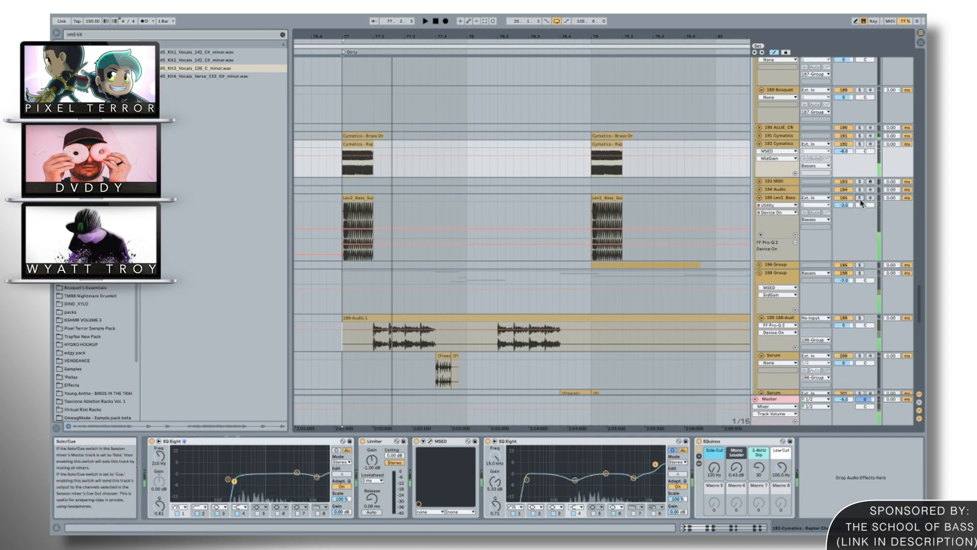
{"action": "left_click", "coordinate": [860, 144]}
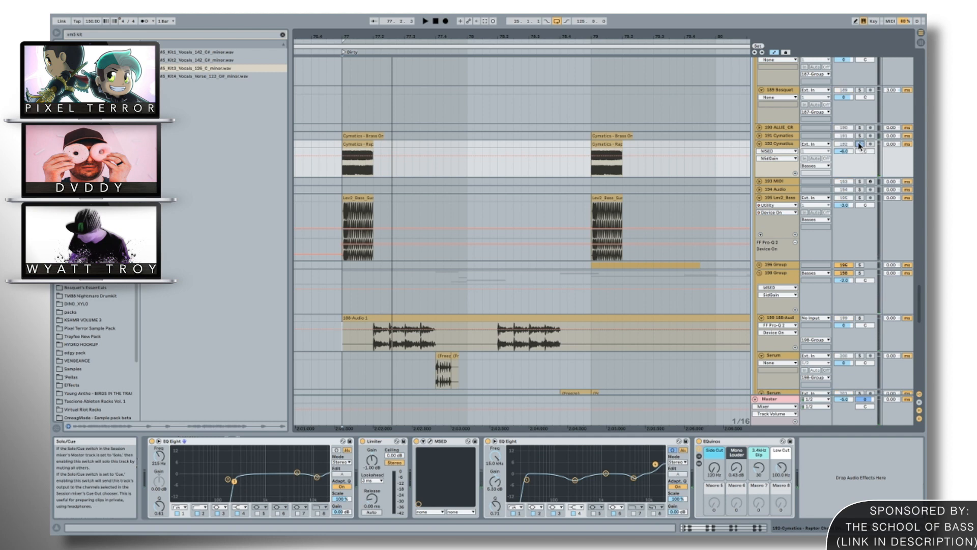
Play the start of the Dirty section, select the 199 audio layer to examine its device chain, and look over the layers below it.
{"action": "key", "text": "space"}
{"action": "key", "text": "space"}
{"action": "scroll", "coordinate": [375, 298], "scroll_direction": "down", "scroll_amount": 2}
{"action": "left_click", "coordinate": [374, 298]}
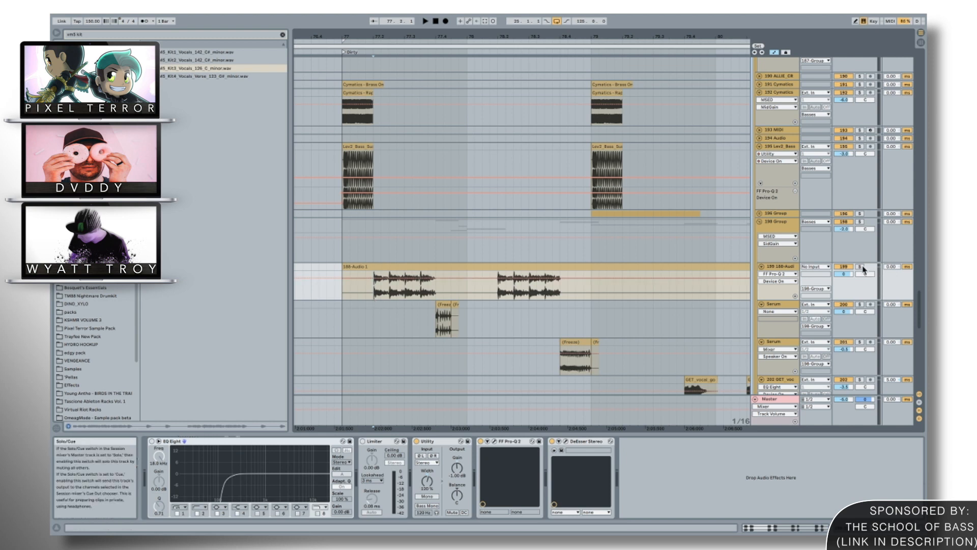
{"action": "scroll", "coordinate": [608, 226], "scroll_direction": "down", "scroll_amount": 2}
{"action": "scroll", "coordinate": [637, 237], "scroll_direction": "down", "scroll_amount": 3}
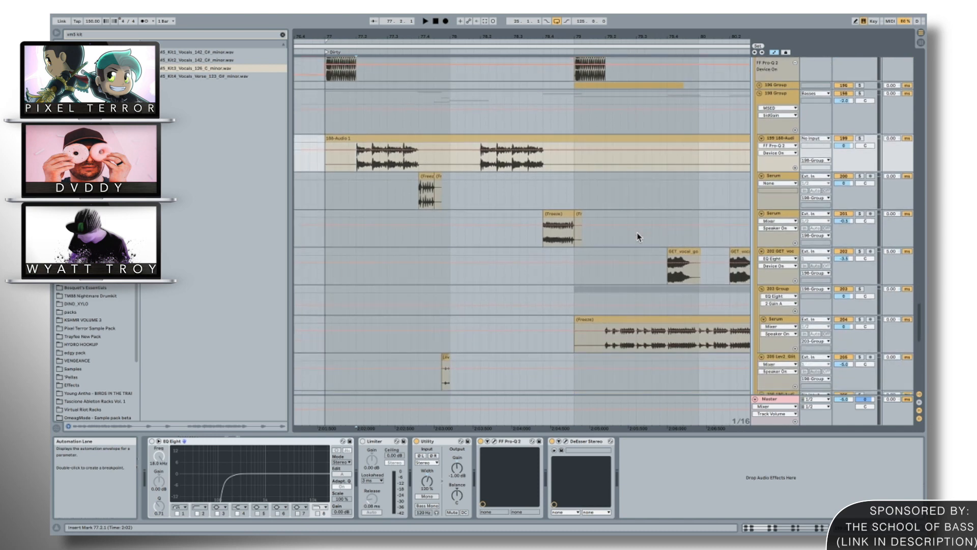
{"action": "scroll", "coordinate": [638, 236], "scroll_direction": "down", "scroll_amount": 1}
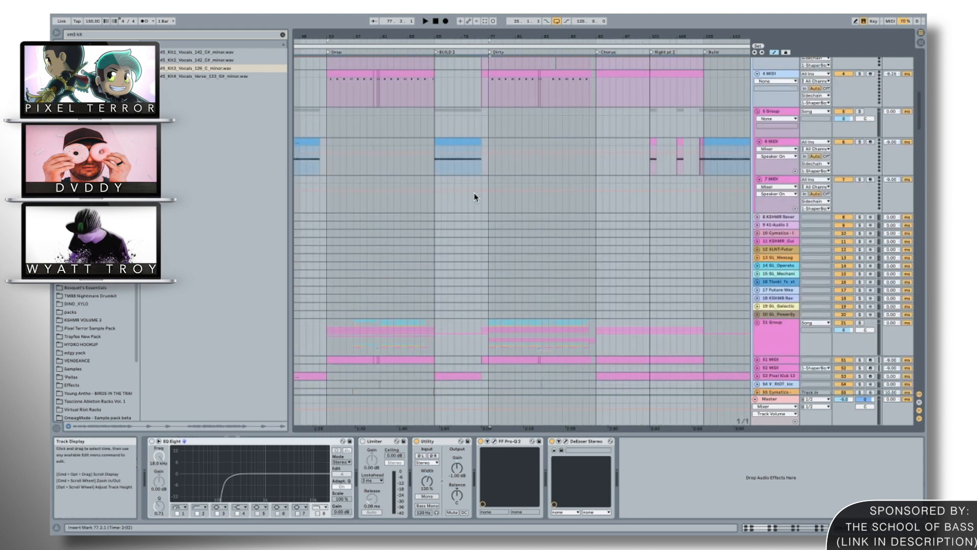
Set the insert mark at the start of the Drop and look through the kick, snare and other drum tracks.
{"action": "left_click", "coordinate": [326, 96]}
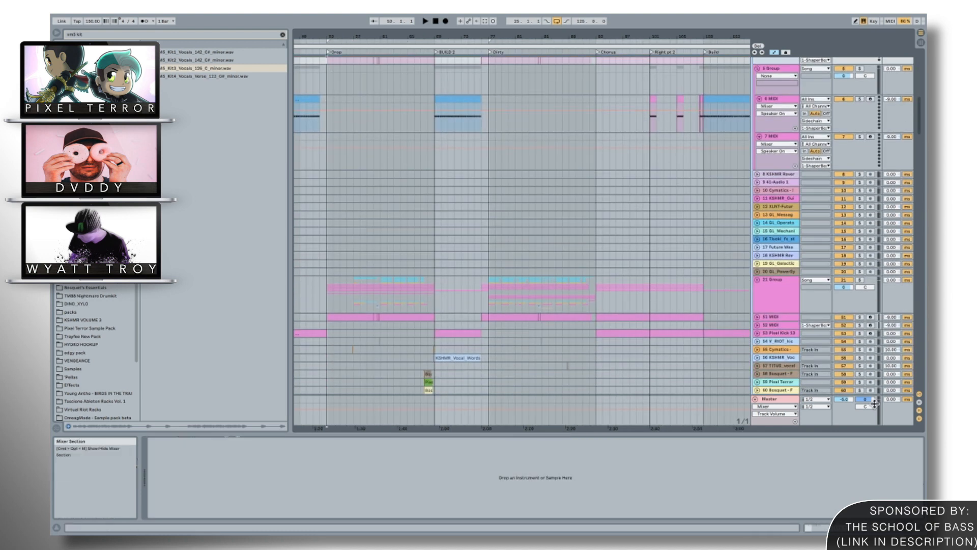
{"action": "scroll", "coordinate": [509, 284], "scroll_direction": "down", "scroll_amount": 2}
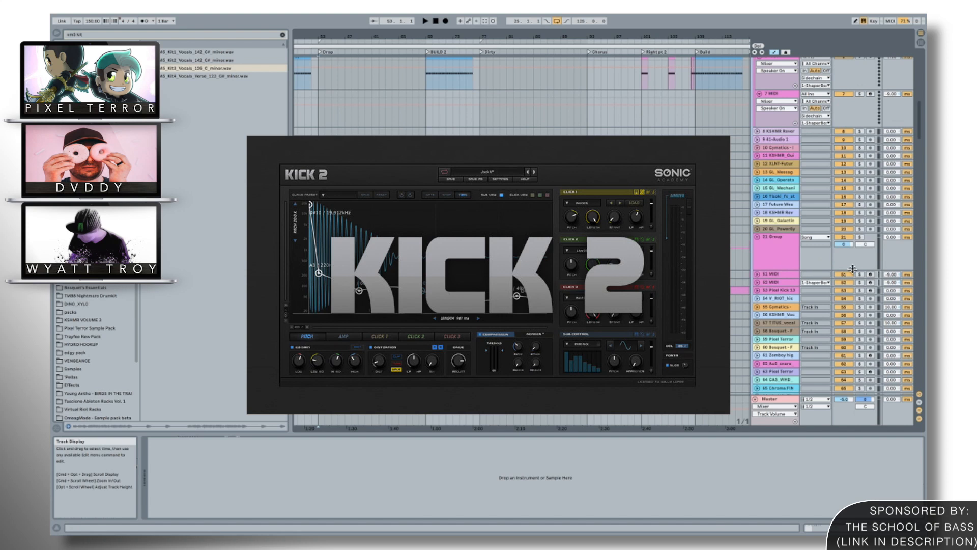
{"action": "scroll", "coordinate": [566, 185], "scroll_direction": "down", "scroll_amount": 2}
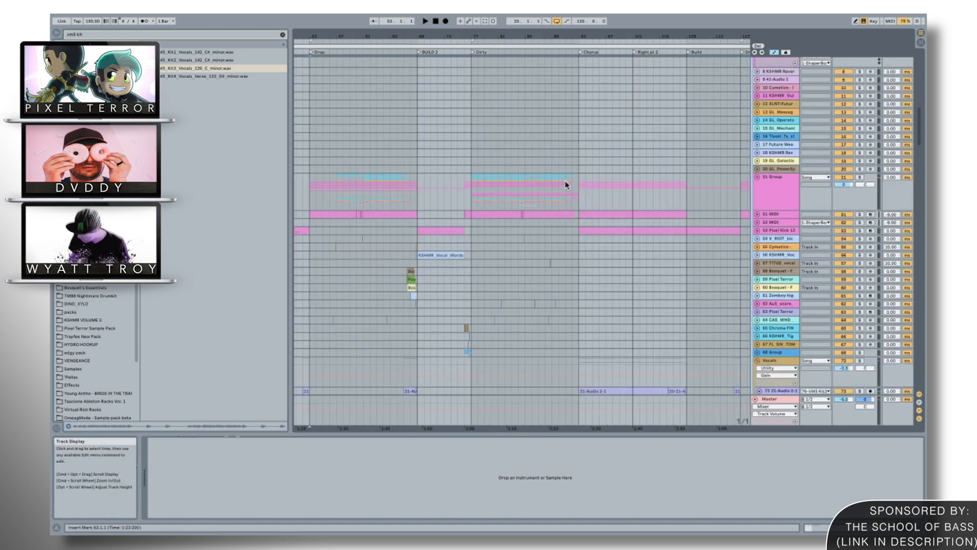
{"action": "scroll", "coordinate": [567, 185], "scroll_direction": "down", "scroll_amount": 2}
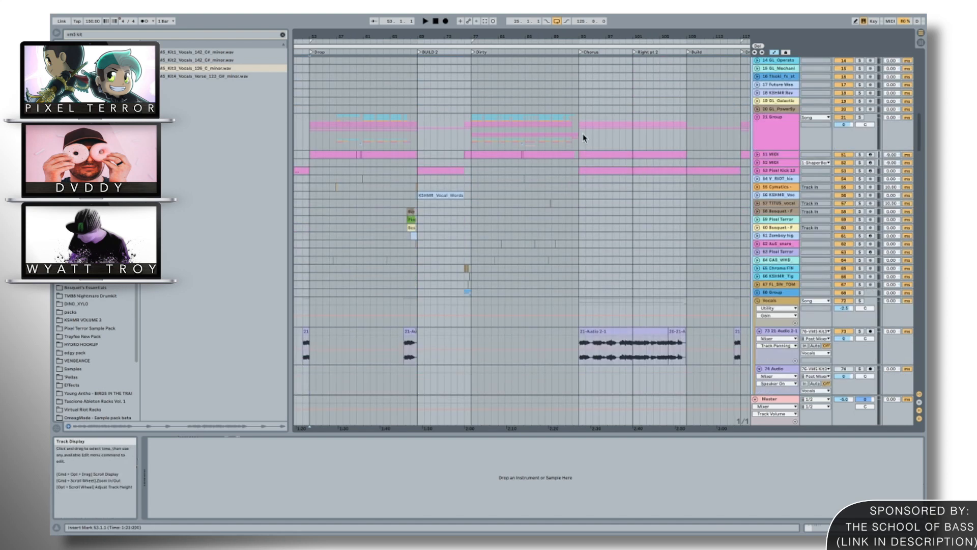
Search the browser for "trayfee", audition Trayfee Dubstep Snare 1.wav, and narrow the search to "trayfee kick".
{"action": "key", "text": "super+f"}
{"action": "type", "text": "trayfee"}
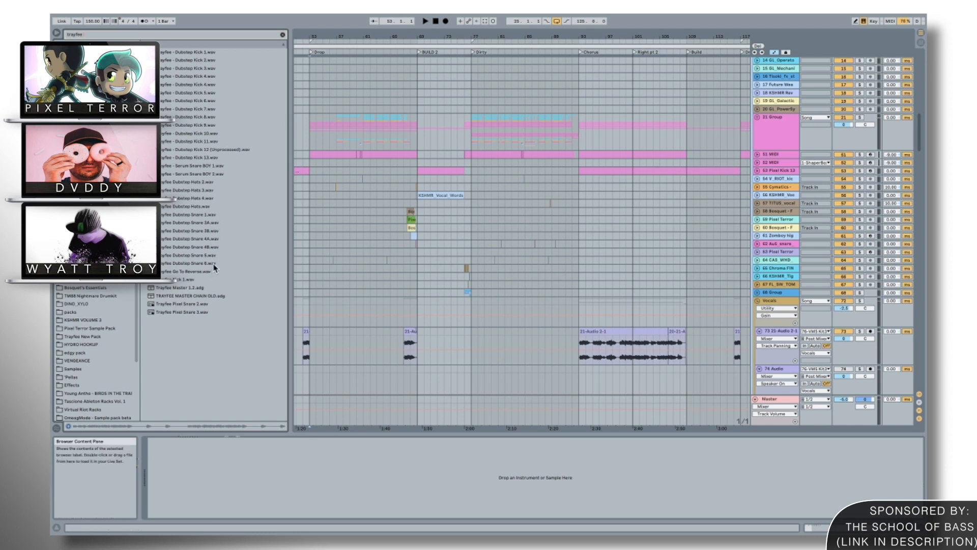
{"action": "left_click", "coordinate": [213, 214]}
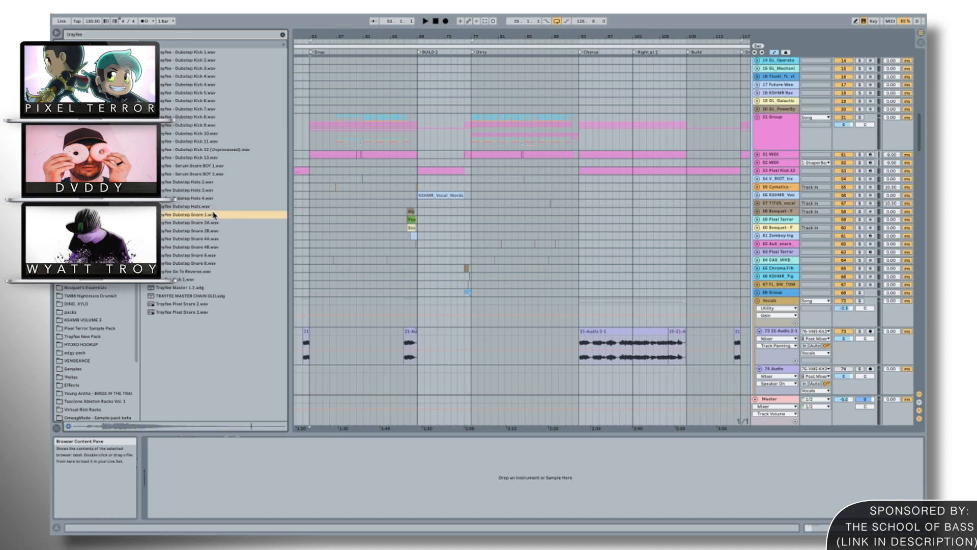
{"action": "type", "text": "kick"}
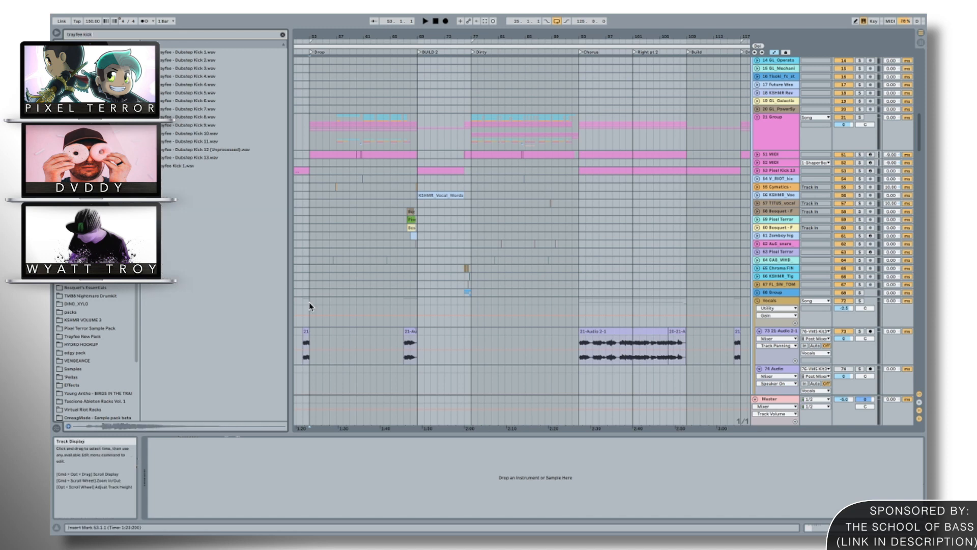
Audition a Trayfee dubstep kick sample and select the 21 Group in the Drop to examine its device chain.
{"action": "left_click", "coordinate": [208, 85]}
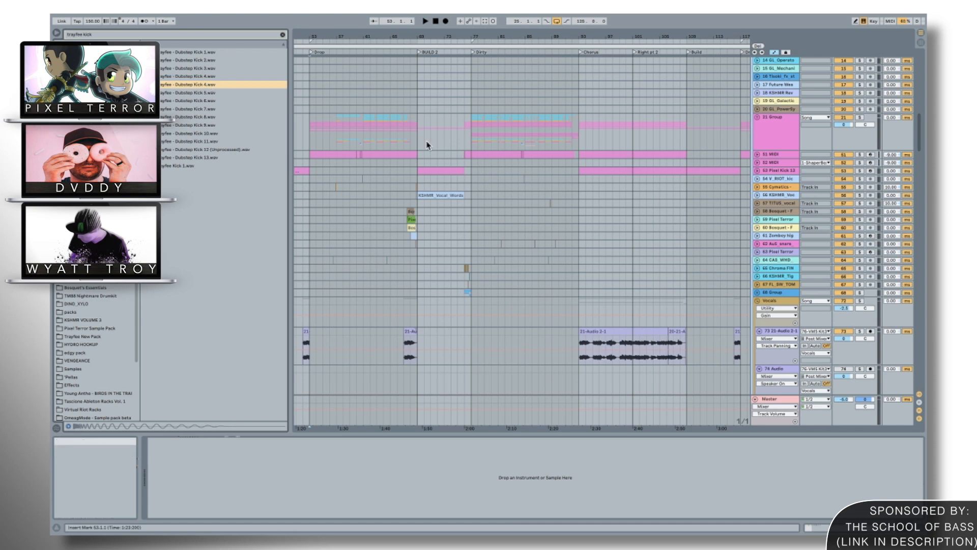
{"action": "scroll", "coordinate": [427, 146], "scroll_direction": "up", "scroll_amount": 1}
{"action": "scroll", "coordinate": [427, 146], "scroll_direction": "right", "scroll_amount": 1}
{"action": "left_click", "coordinate": [309, 133]}
{"action": "left_click", "coordinate": [201, 85]}
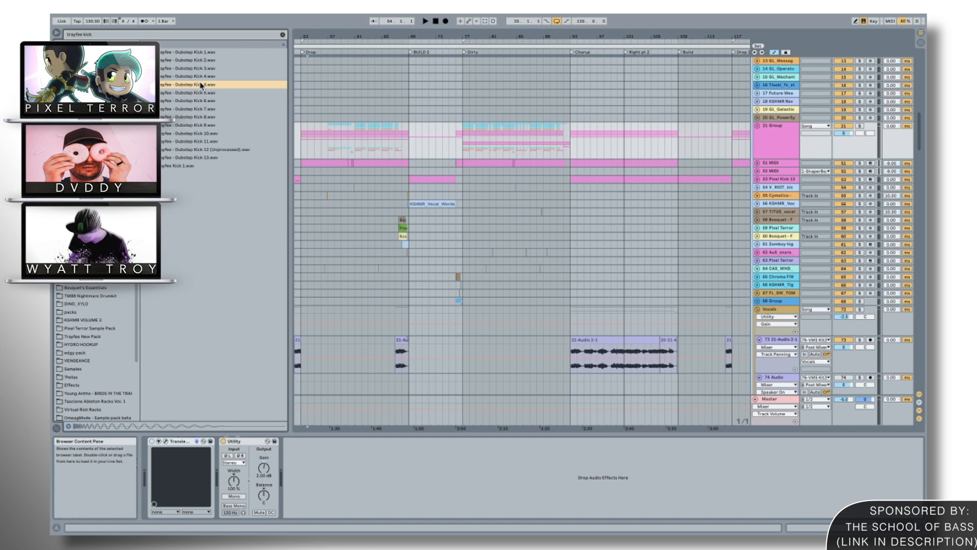
Set the insert mark at the start of the Dirty section and look over the drum tracks and the sidechain trigger tracks.
{"action": "left_click", "coordinate": [463, 168]}
{"action": "scroll", "coordinate": [509, 160], "scroll_direction": "down", "scroll_amount": 2}
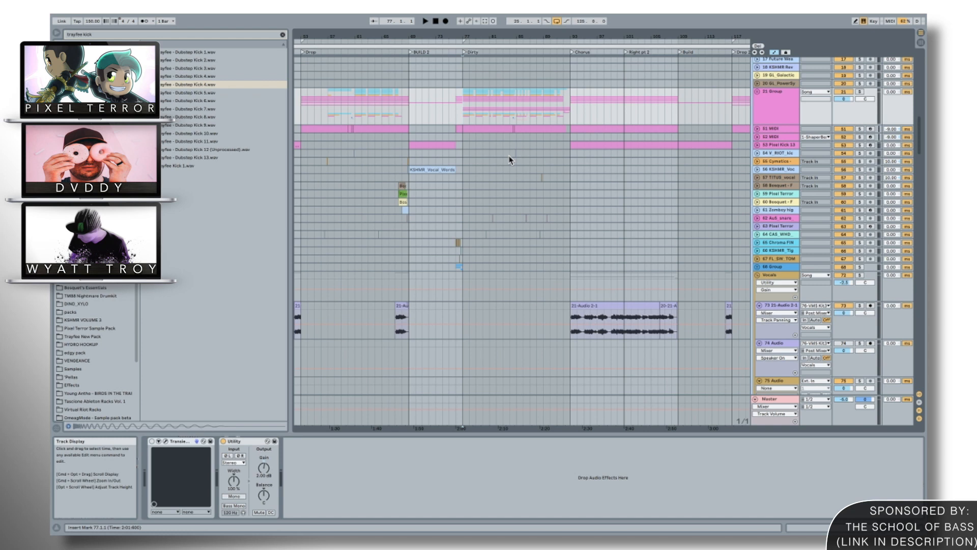
{"action": "scroll", "coordinate": [510, 160], "scroll_direction": "up", "scroll_amount": 15}
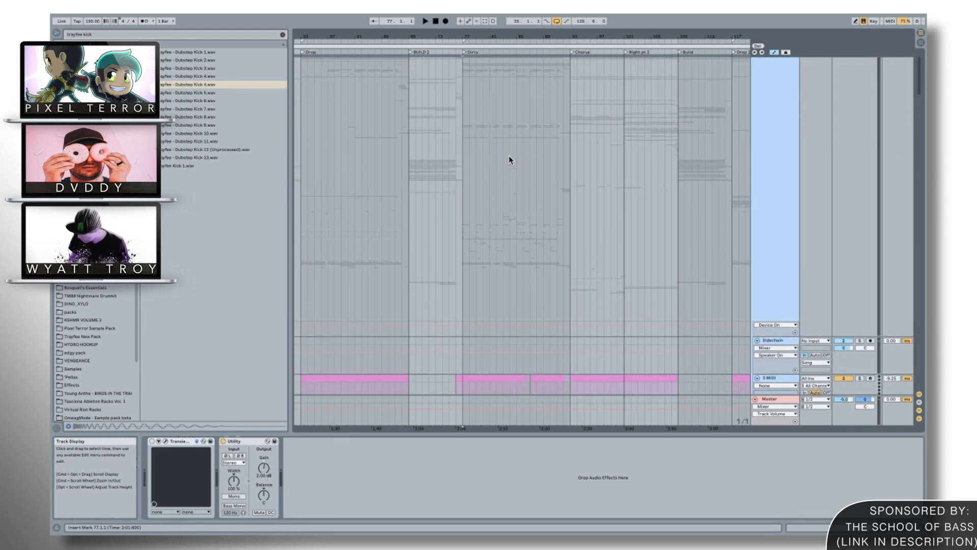
{"action": "scroll", "coordinate": [509, 160], "scroll_direction": "down", "scroll_amount": 5}
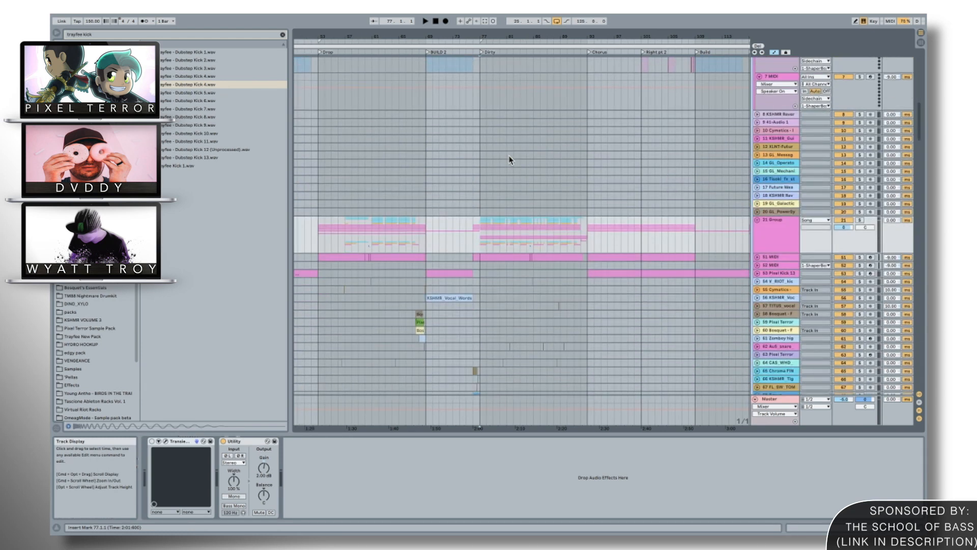
{"action": "scroll", "coordinate": [509, 160], "scroll_direction": "up", "scroll_amount": 5}
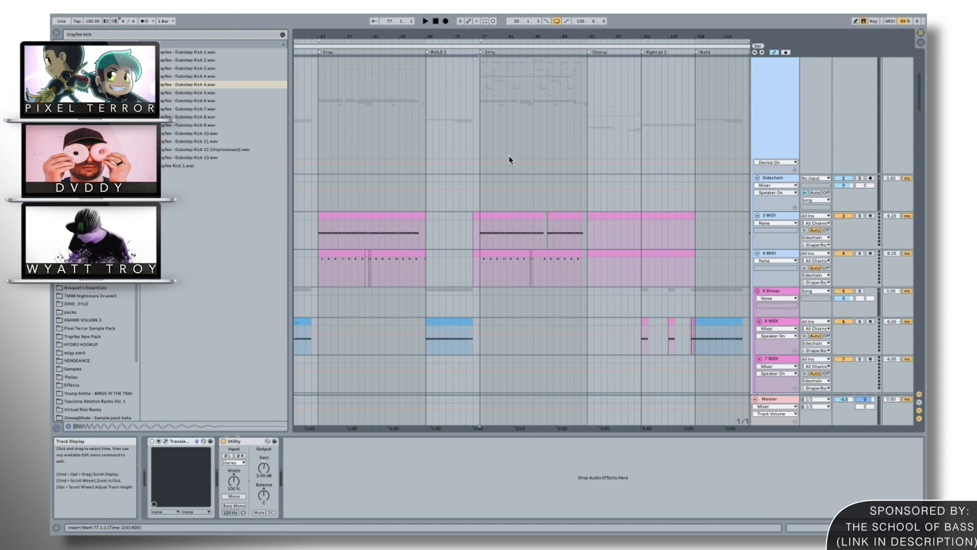
{"action": "scroll", "coordinate": [509, 160], "scroll_direction": "down", "scroll_amount": 3}
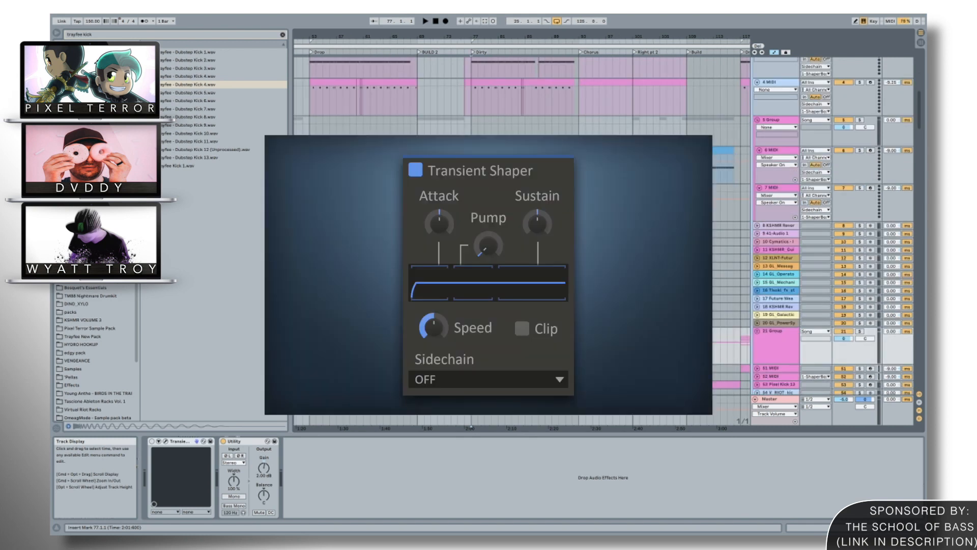
{"action": "scroll", "coordinate": [509, 161], "scroll_direction": "up", "scroll_amount": 3}
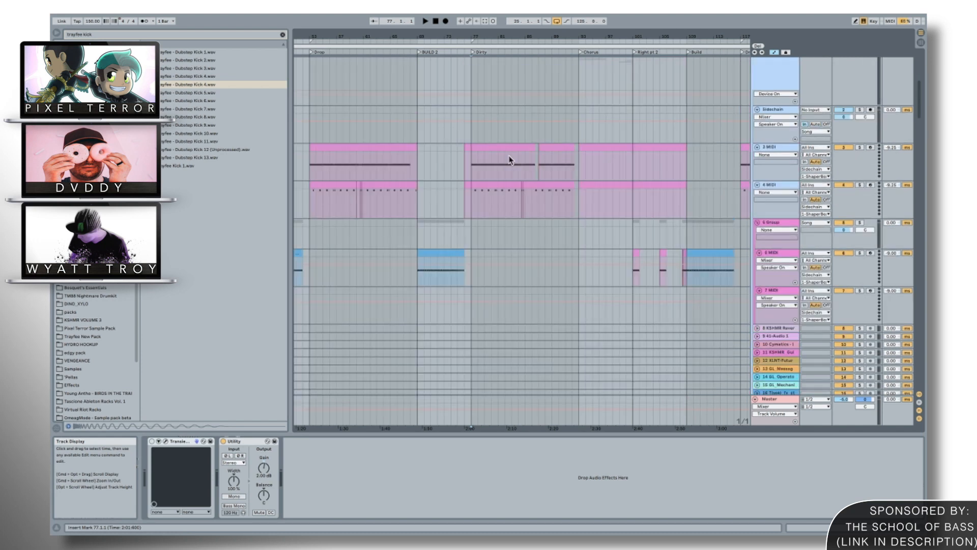
Open the first ShaperBox on the Sidechain track, examine its VR SC volume curve, and close the plug-in.
{"action": "left_click", "coordinate": [776, 110]}
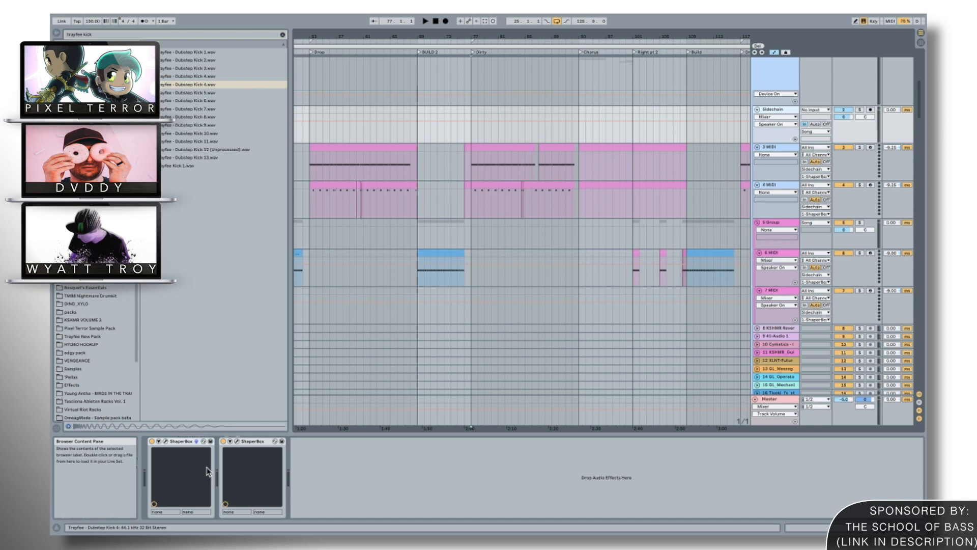
{"action": "left_click", "coordinate": [165, 441]}
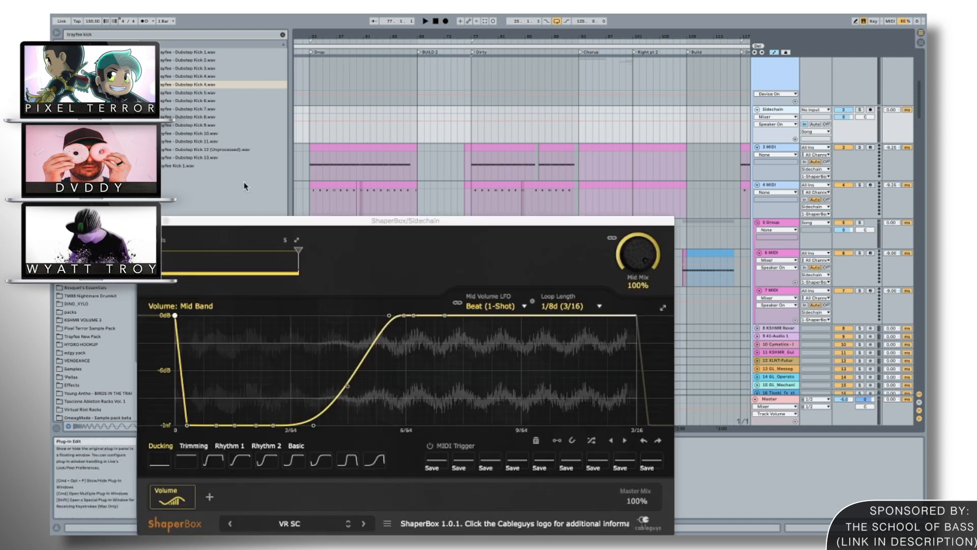
{"action": "left_click_drag", "start_coordinate": [252, 222], "coordinate": [269, 16]}
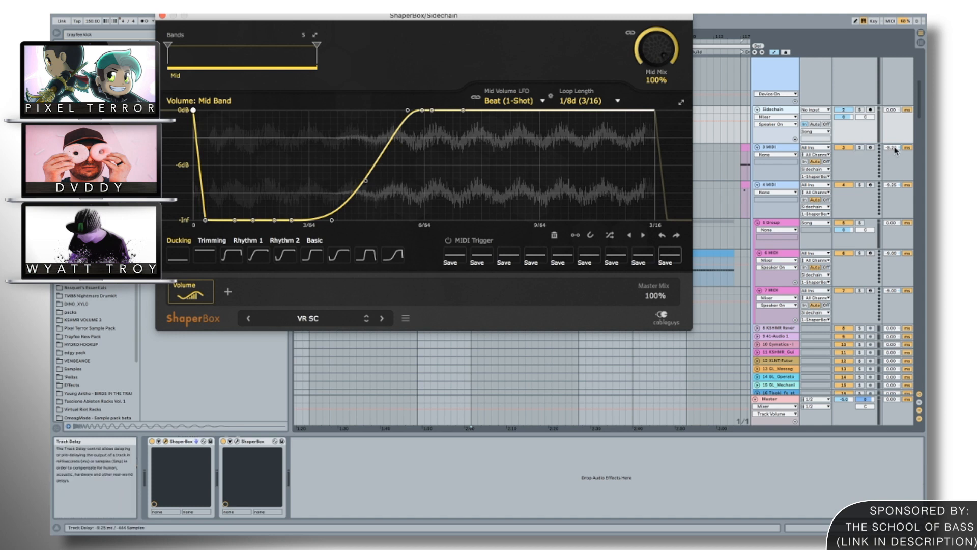
{"action": "left_click", "coordinate": [162, 16]}
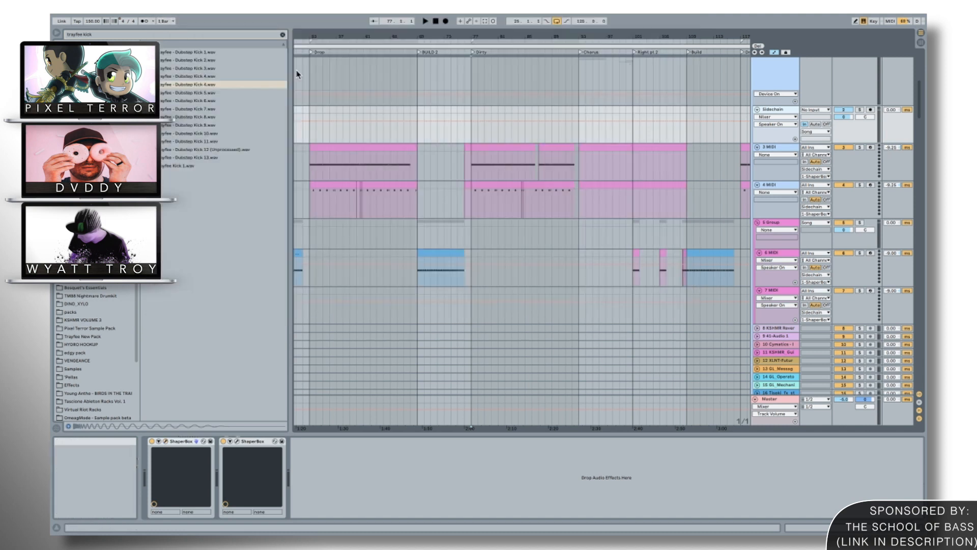
Set the insert mark on the 3 MIDI track at the start of the Dirty section and look through the drum tracks below.
{"action": "scroll", "coordinate": [460, 155], "scroll_direction": "down", "scroll_amount": 1}
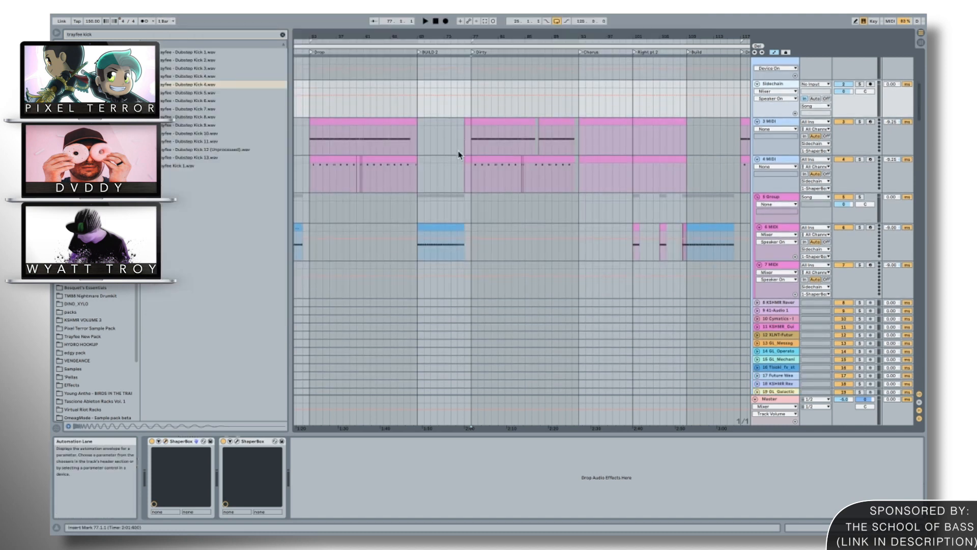
{"action": "scroll", "coordinate": [460, 155], "scroll_direction": "down", "scroll_amount": 1}
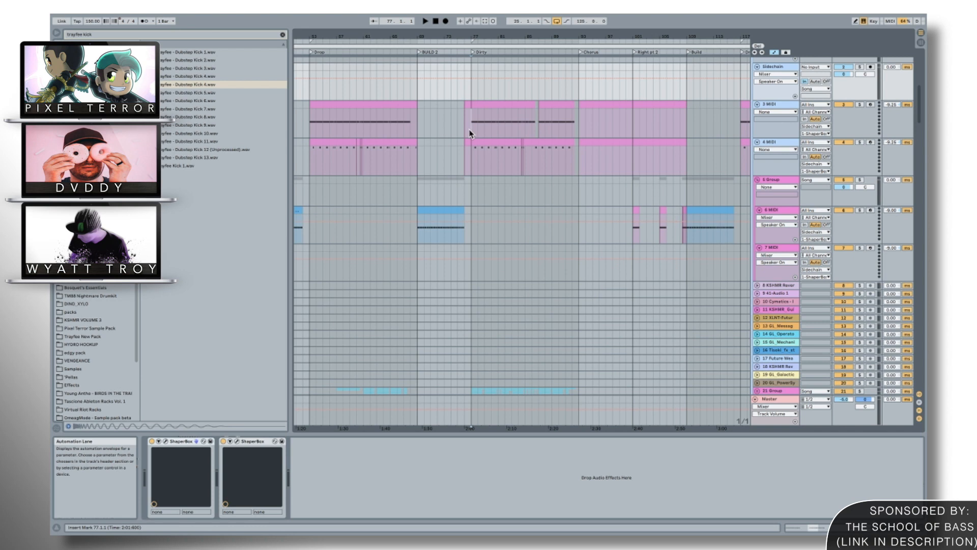
{"action": "left_click", "coordinate": [469, 132]}
{"action": "scroll", "coordinate": [469, 133], "scroll_direction": "down", "scroll_amount": 8}
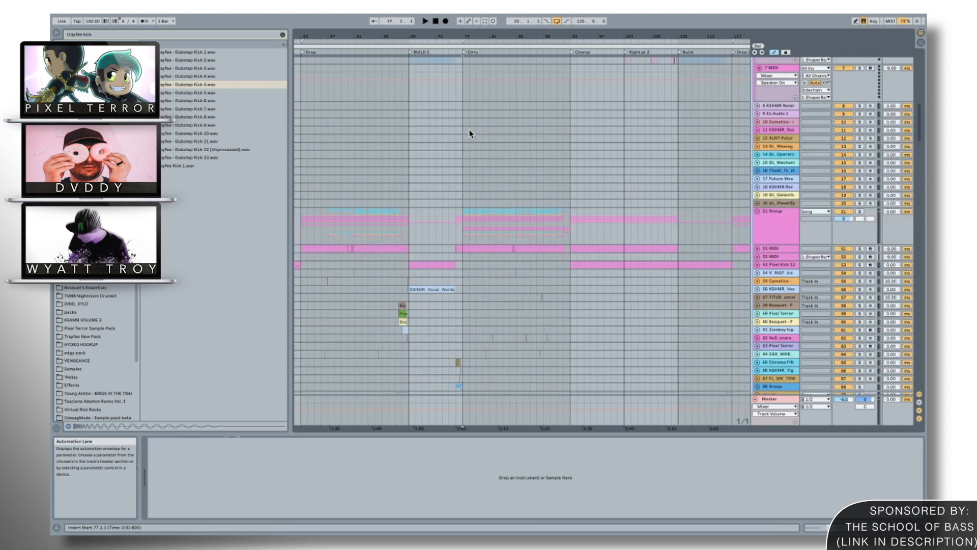
{"action": "scroll", "coordinate": [469, 133], "scroll_direction": "down", "scroll_amount": 5}
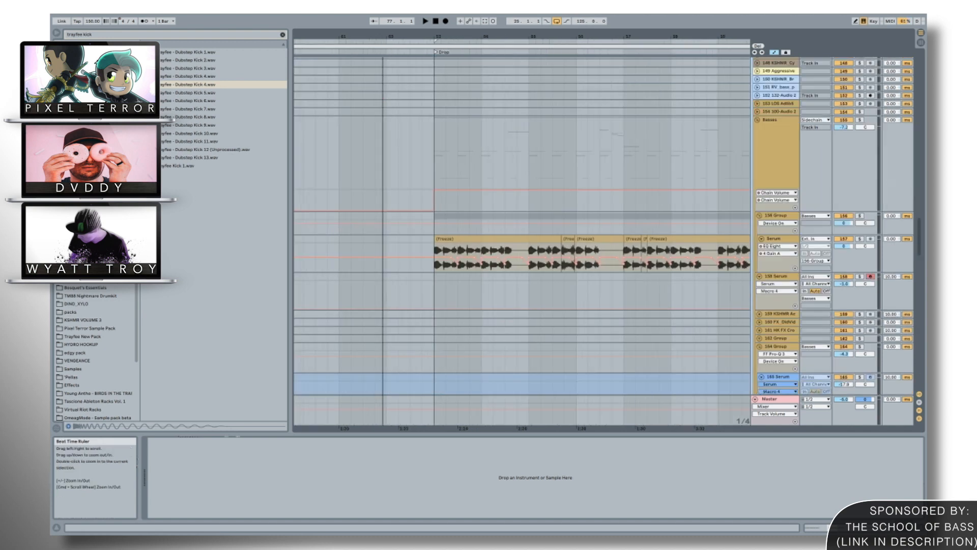
Locate the Sub track and set the insert mark on it at the start of the Drop to view its Utility device.
{"action": "left_click_drag", "start_coordinate": [383, 38], "coordinate": [383, 34]}
{"action": "scroll", "coordinate": [438, 298], "scroll_direction": "down", "scroll_amount": 10}
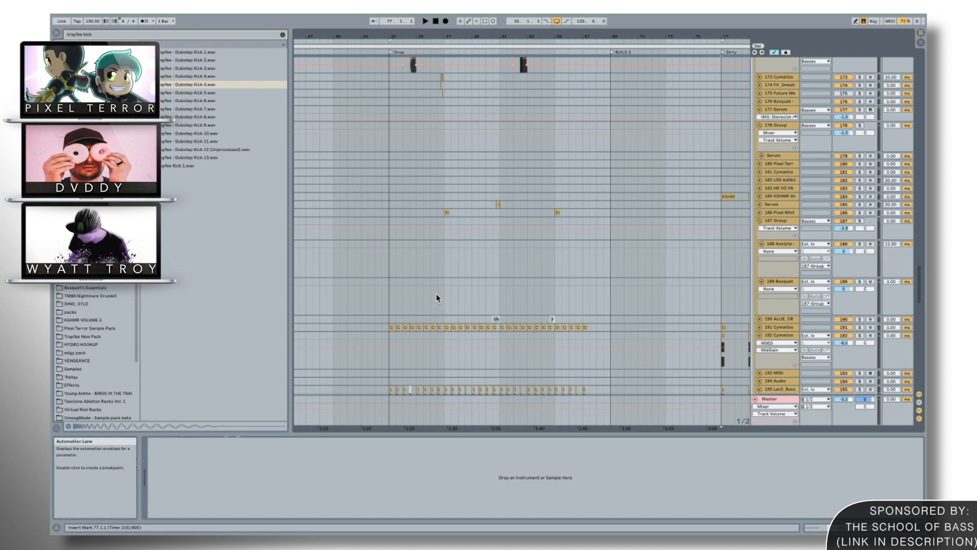
{"action": "scroll", "coordinate": [436, 298], "scroll_direction": "down", "scroll_amount": 10}
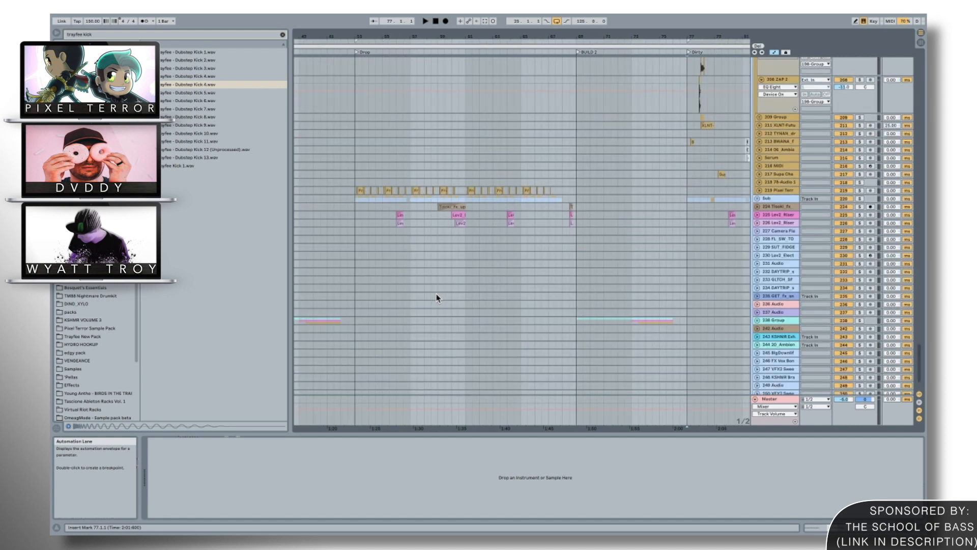
{"action": "scroll", "coordinate": [436, 298], "scroll_direction": "down", "scroll_amount": 1}
{"action": "scroll", "coordinate": [436, 298], "scroll_direction": "up", "scroll_amount": 2}
{"action": "left_click", "coordinate": [357, 214]}
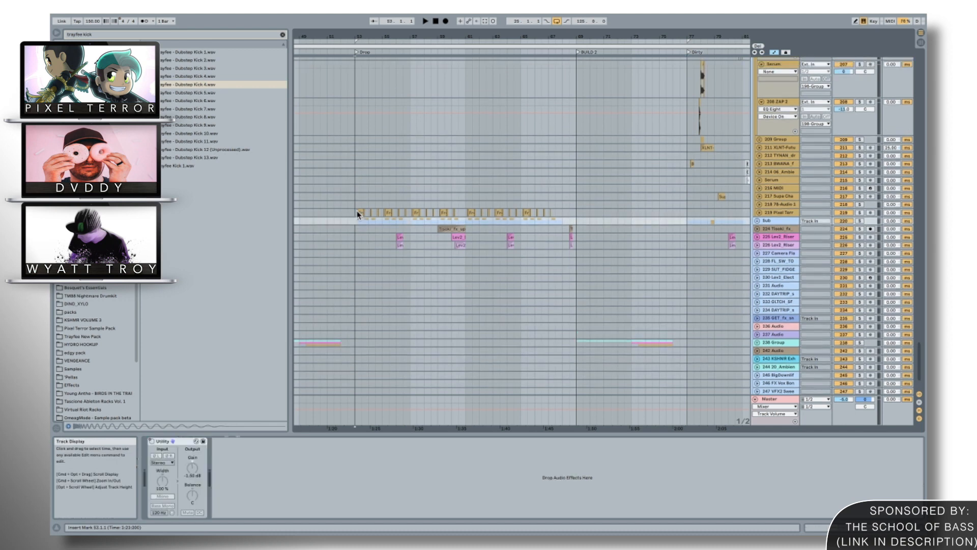
Look back through the arrangement and select the Basses group at the start of the Drop to examine its device chain.
{"action": "scroll", "coordinate": [357, 213], "scroll_direction": "up", "scroll_amount": 15}
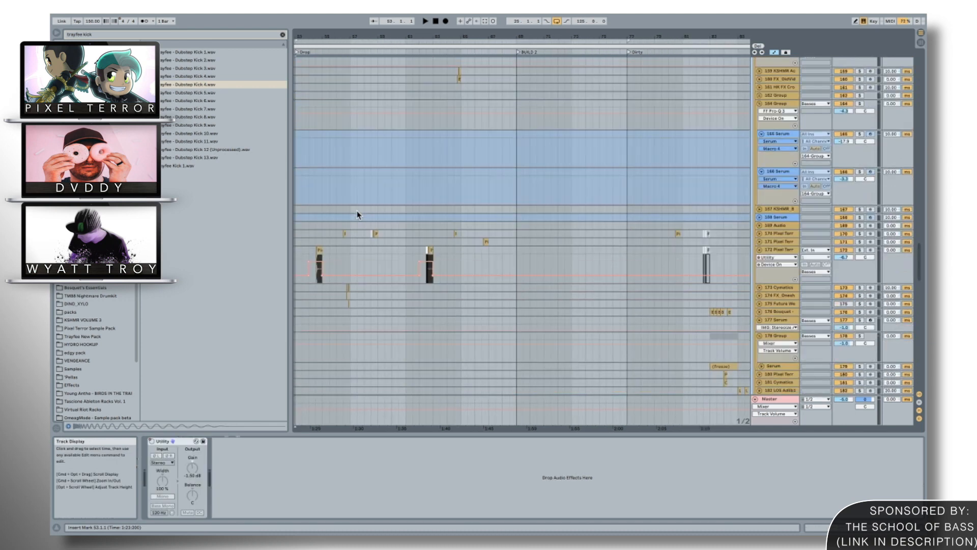
{"action": "scroll", "coordinate": [358, 214], "scroll_direction": "up", "scroll_amount": 20}
{"action": "scroll", "coordinate": [356, 186], "scroll_direction": "down", "scroll_amount": 5}
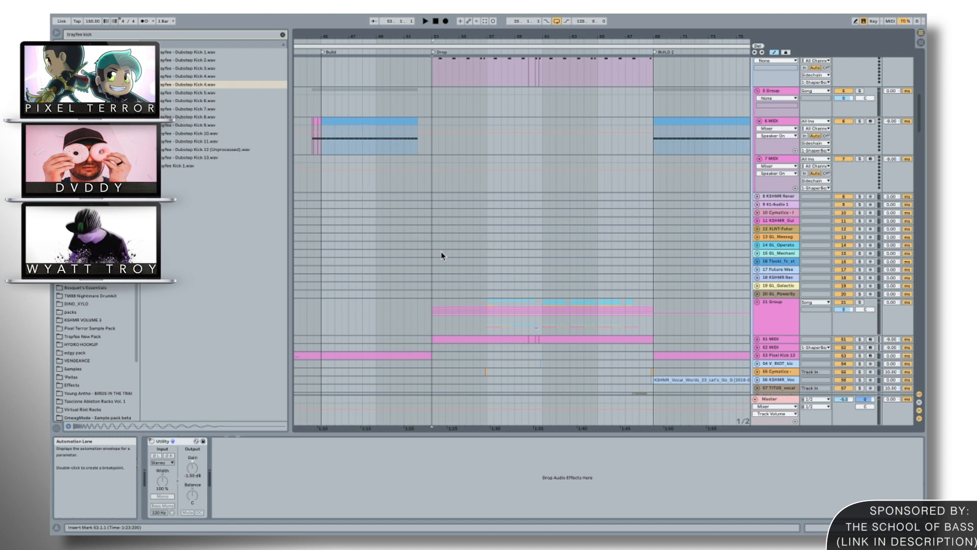
{"action": "scroll", "coordinate": [443, 255], "scroll_direction": "down", "scroll_amount": 15}
{"action": "scroll", "coordinate": [443, 255], "scroll_direction": "down", "scroll_amount": 5}
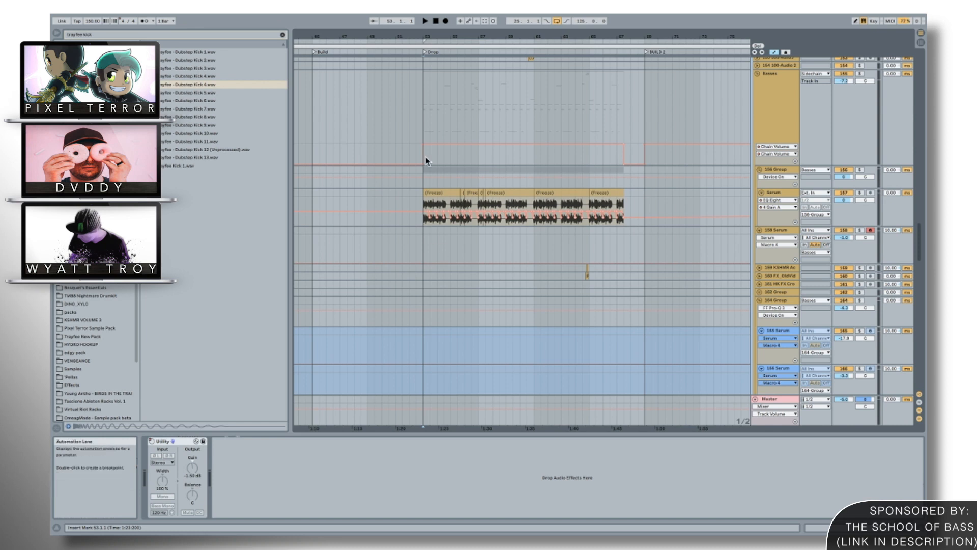
{"action": "left_click", "coordinate": [423, 116]}
Select the Master track and examine its device chain.
{"action": "scroll", "coordinate": [423, 117], "scroll_direction": "down", "scroll_amount": 20}
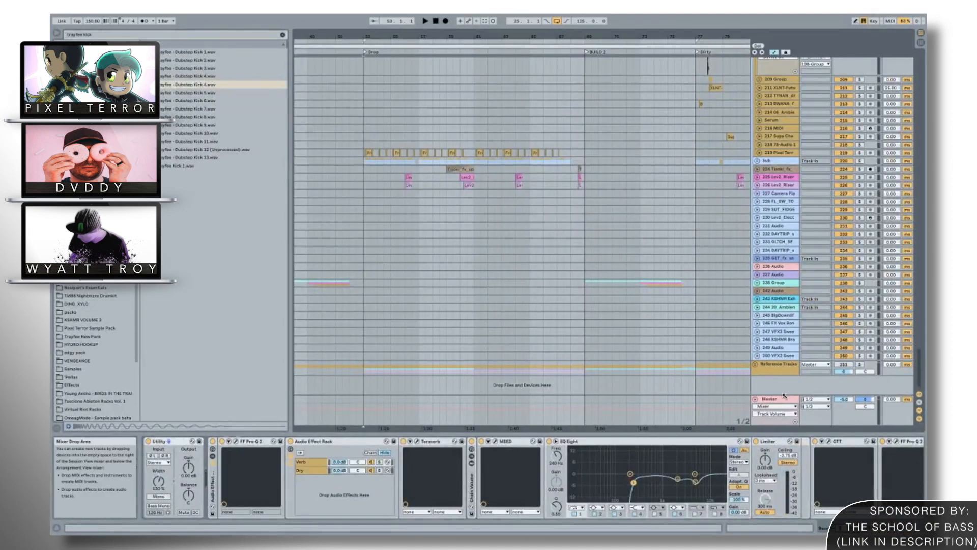
{"action": "left_click", "coordinate": [787, 401]}
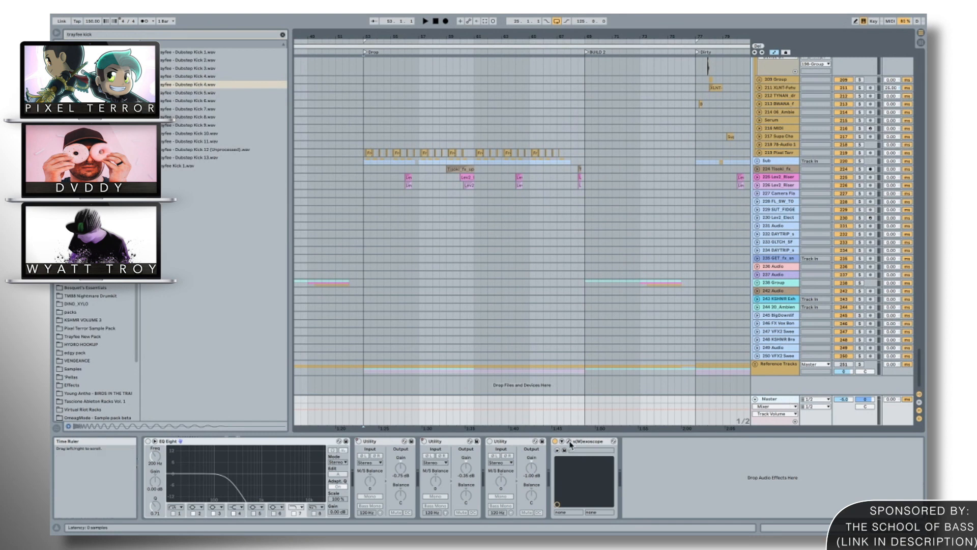
{"action": "scroll", "coordinate": [442, 272], "scroll_direction": "up", "scroll_amount": 20}
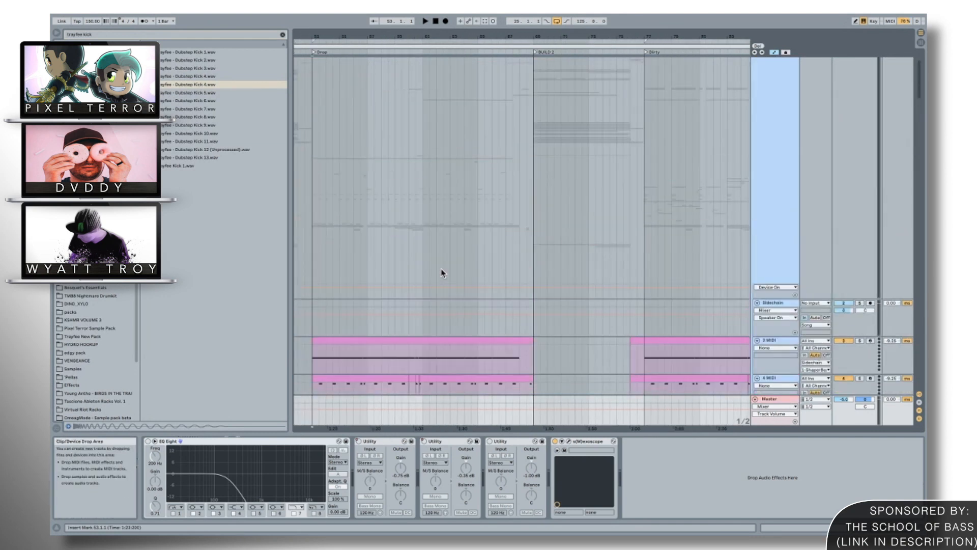
Look through the bass, Sub and effects tracks around the Drop, setting the insert mark on the 216 MIDI track at the Drop's start.
{"action": "scroll", "coordinate": [441, 273], "scroll_direction": "down", "scroll_amount": 15}
{"action": "scroll", "coordinate": [442, 273], "scroll_direction": "down", "scroll_amount": 8}
{"action": "scroll", "coordinate": [442, 273], "scroll_direction": "right", "scroll_amount": 5}
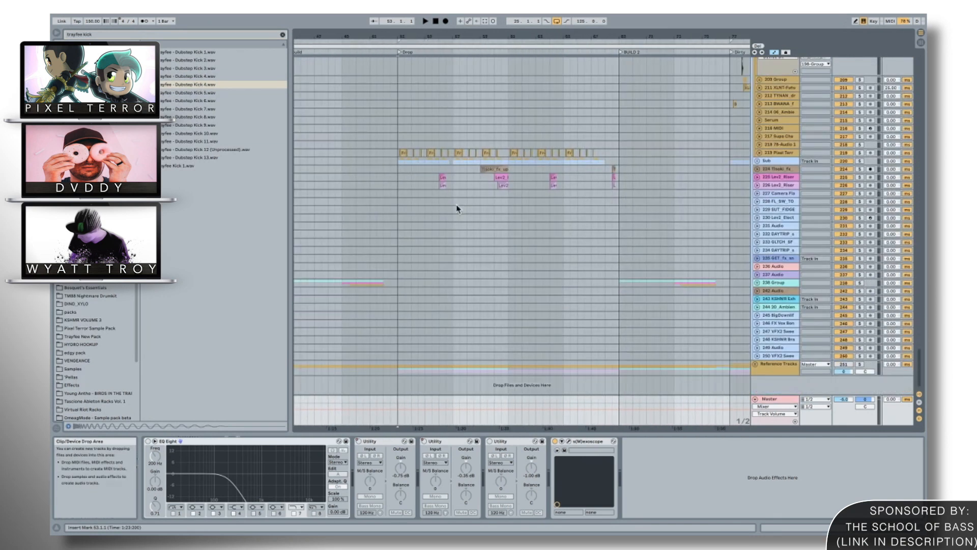
{"action": "left_click_drag", "start_coordinate": [460, 37], "coordinate": [461, 23]}
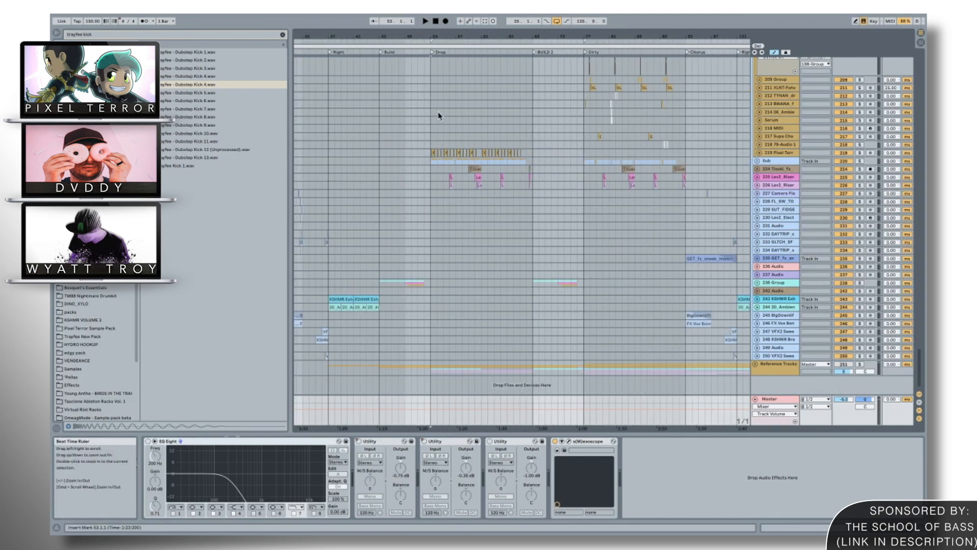
{"action": "left_click", "coordinate": [431, 128]}
{"action": "scroll", "coordinate": [431, 127], "scroll_direction": "up", "scroll_amount": 20}
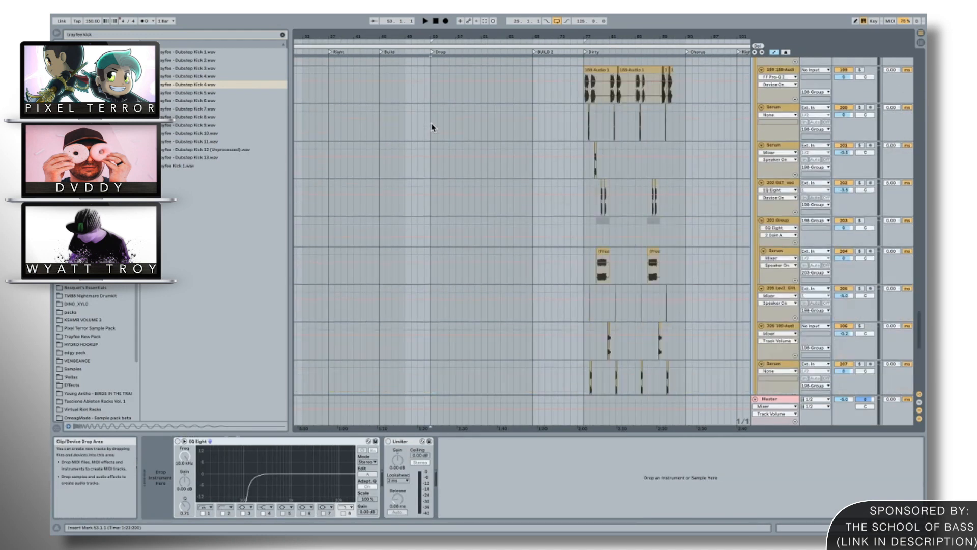
{"action": "scroll", "coordinate": [431, 127], "scroll_direction": "down", "scroll_amount": 20}
{"action": "scroll", "coordinate": [432, 128], "scroll_direction": "right", "scroll_amount": 1}
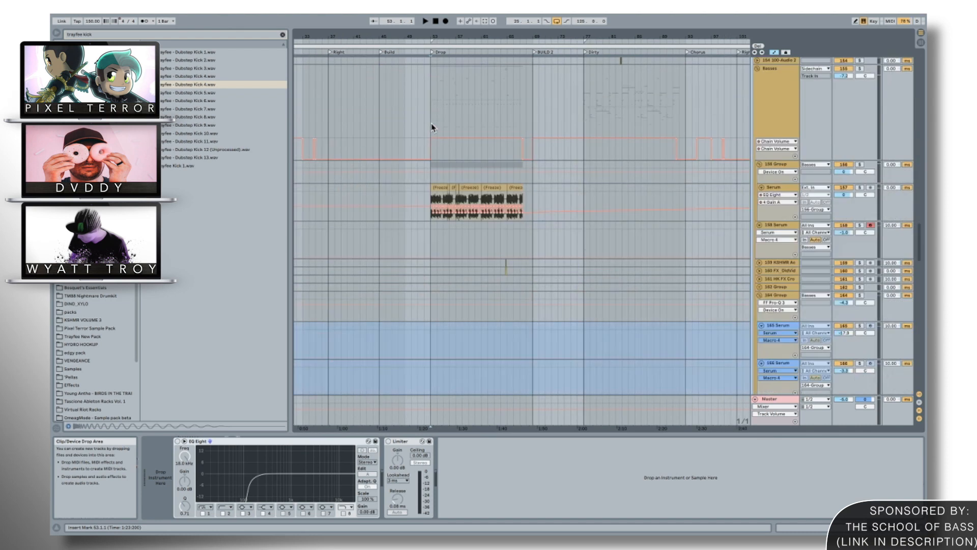
{"action": "scroll", "coordinate": [432, 127], "scroll_direction": "down", "scroll_amount": 5}
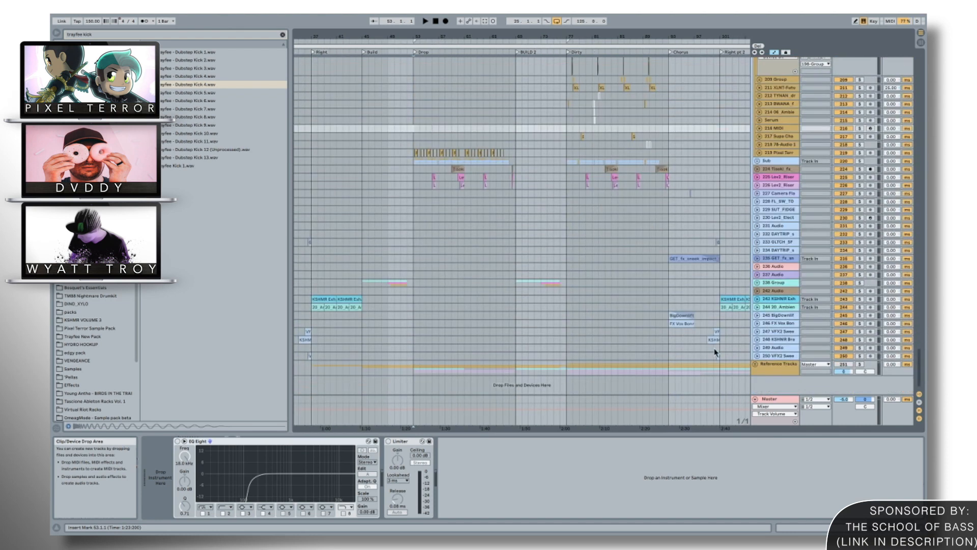
Select the Master track and view its s(M)exoscope plug-in window, closing it when finished.
{"action": "left_click", "coordinate": [770, 399]}
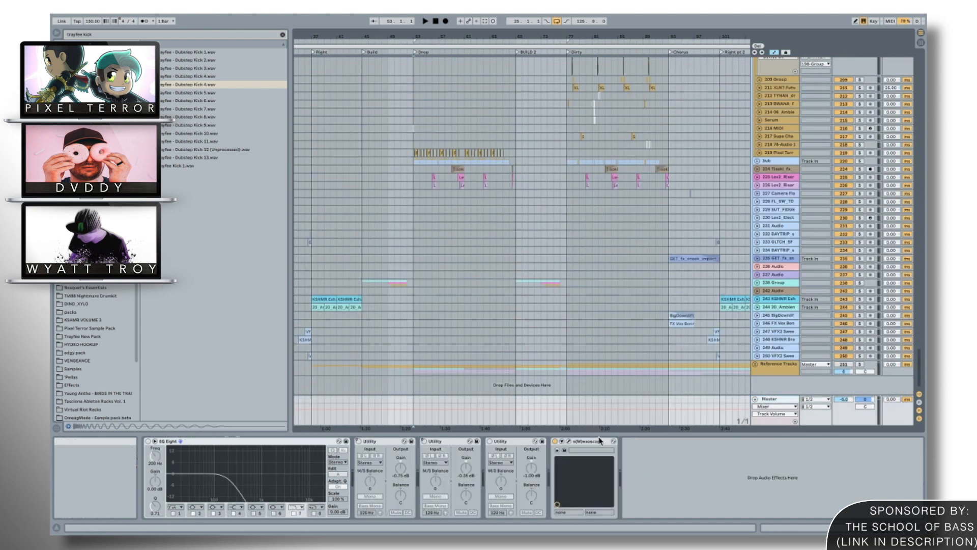
{"action": "left_click", "coordinate": [569, 442]}
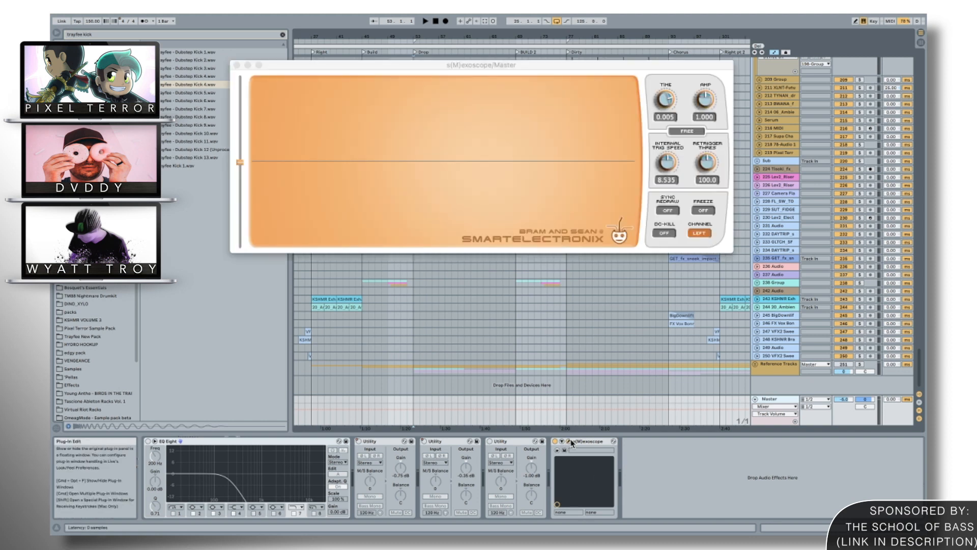
{"action": "left_click", "coordinate": [570, 441]}
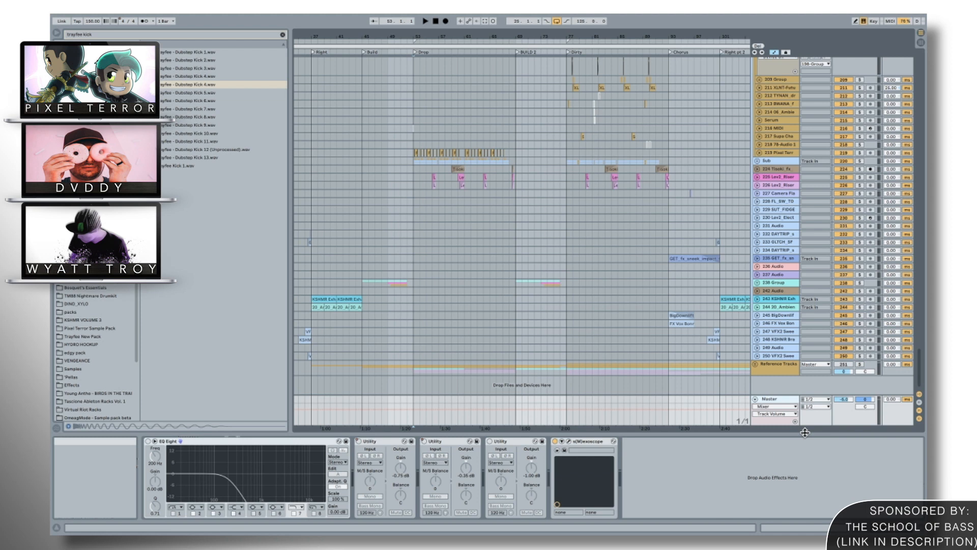
{"action": "left_click", "coordinate": [569, 442]}
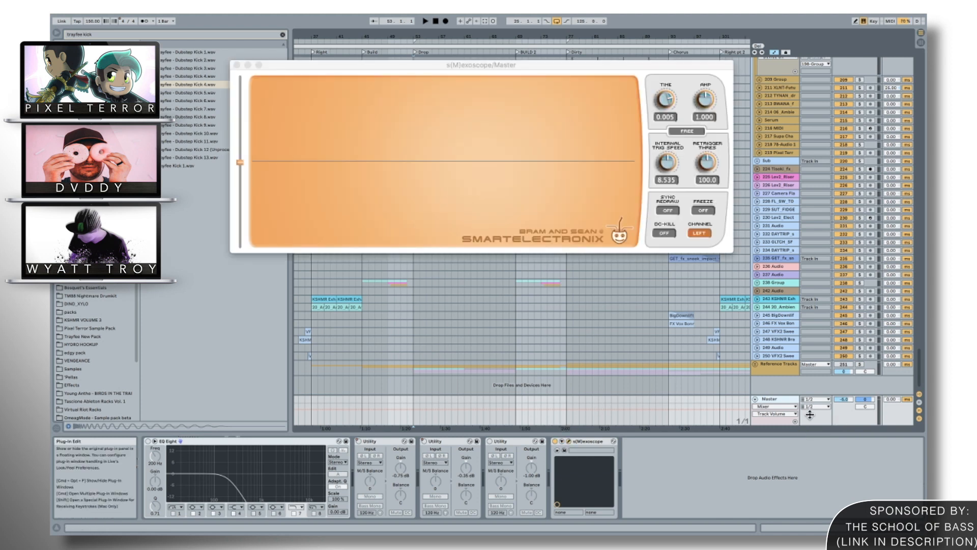
{"action": "left_click", "coordinate": [570, 442]}
{"action": "left_click", "coordinate": [570, 441]}
{"action": "left_click", "coordinate": [569, 442]}
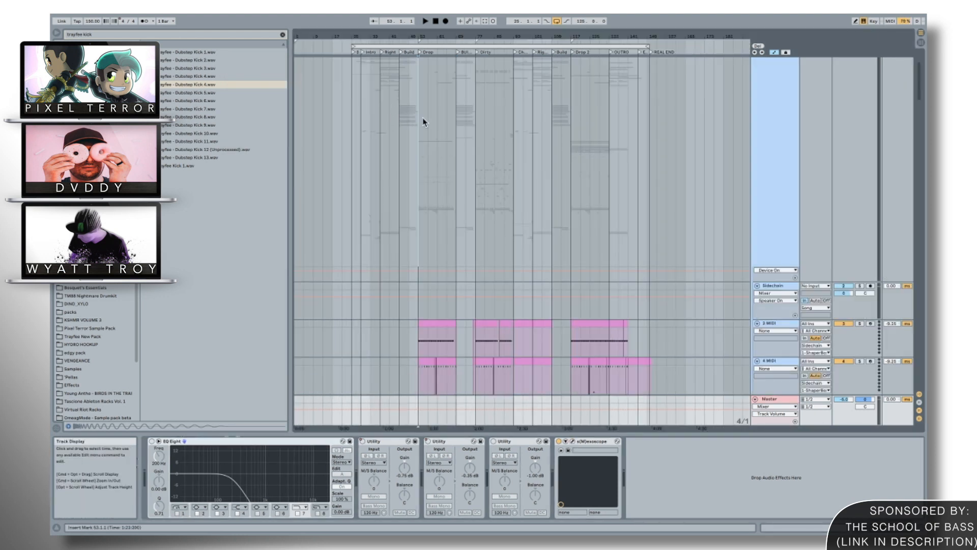
Set the insert mark on the large group track above the Sidechain track at the start of the Drop to view its device chain.
{"action": "left_click", "coordinate": [423, 120]}
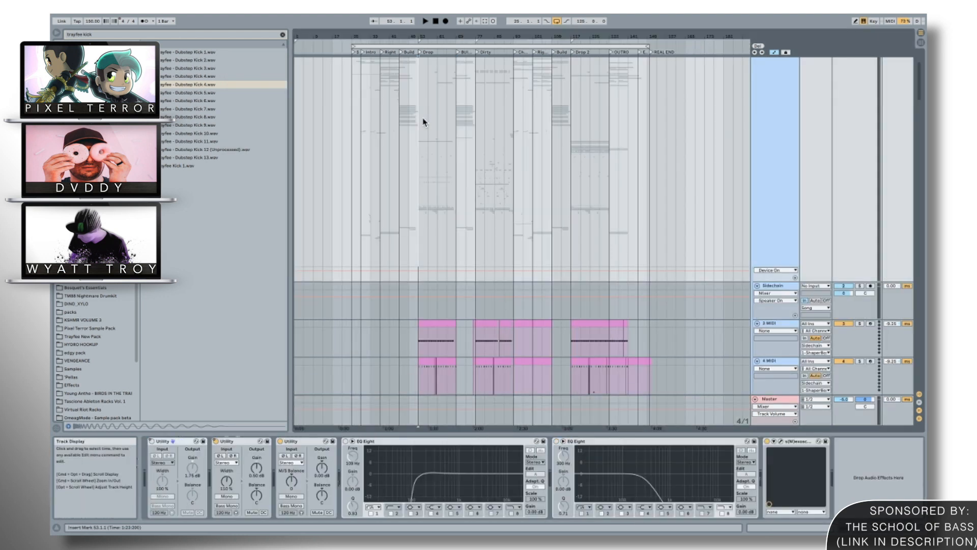